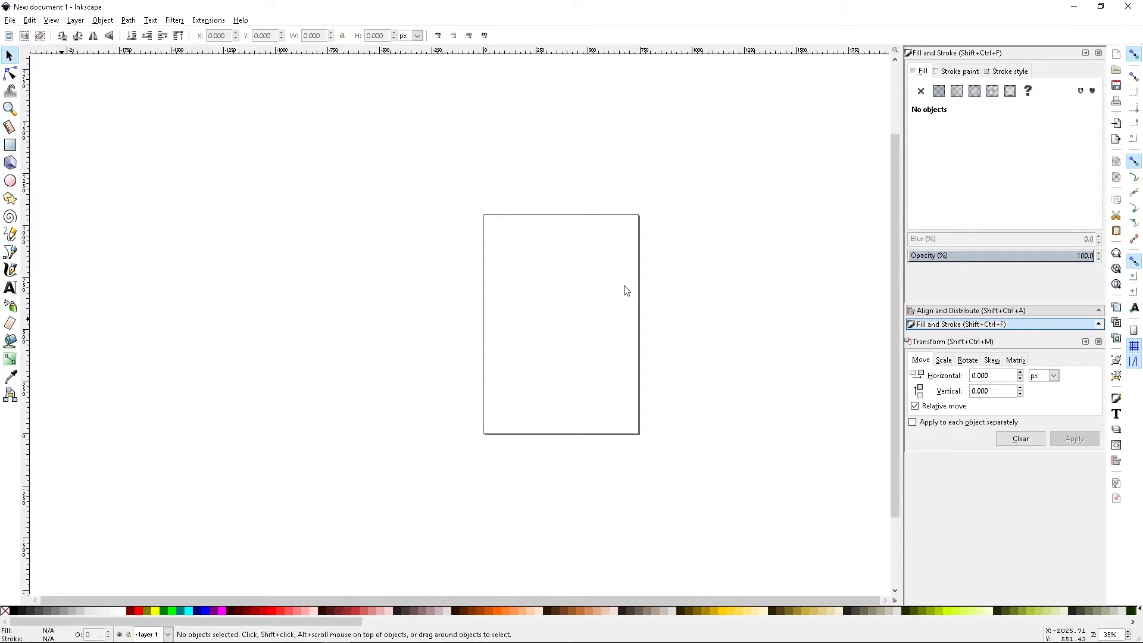
# Step: Drop the PDF plans onto the canvas and choose page 3 of 3 in the import settings
pyautogui.moveTo(437, 233); pyautogui.dragTo(436, 234)
pyautogui.moveTo(960, 221); pyautogui.dragTo(560, 173)
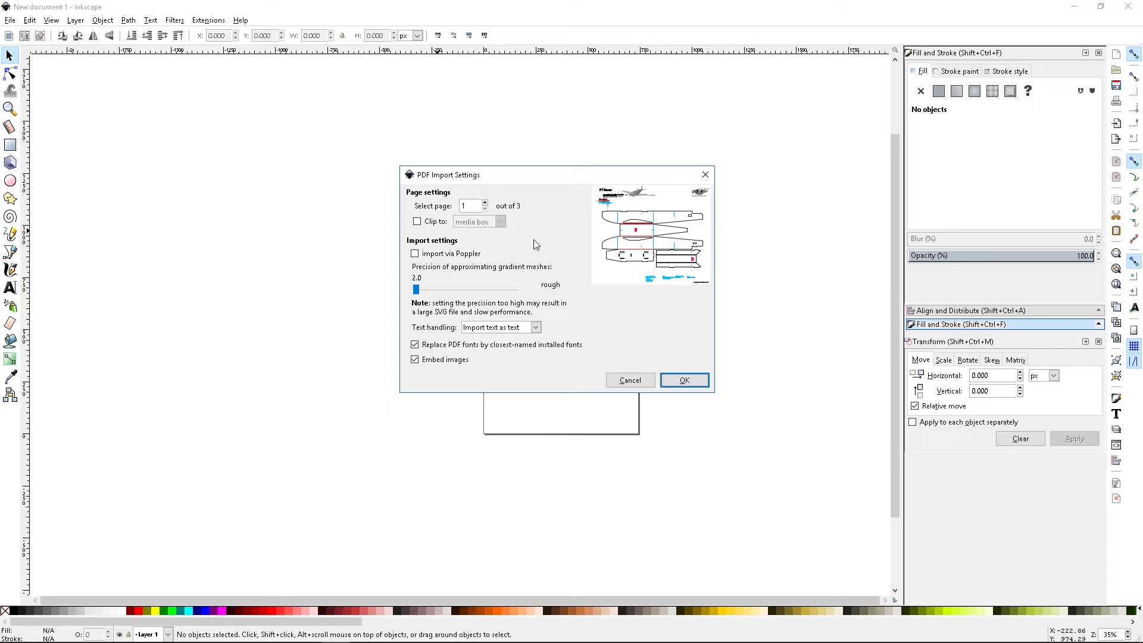
pyautogui.click(485, 203)
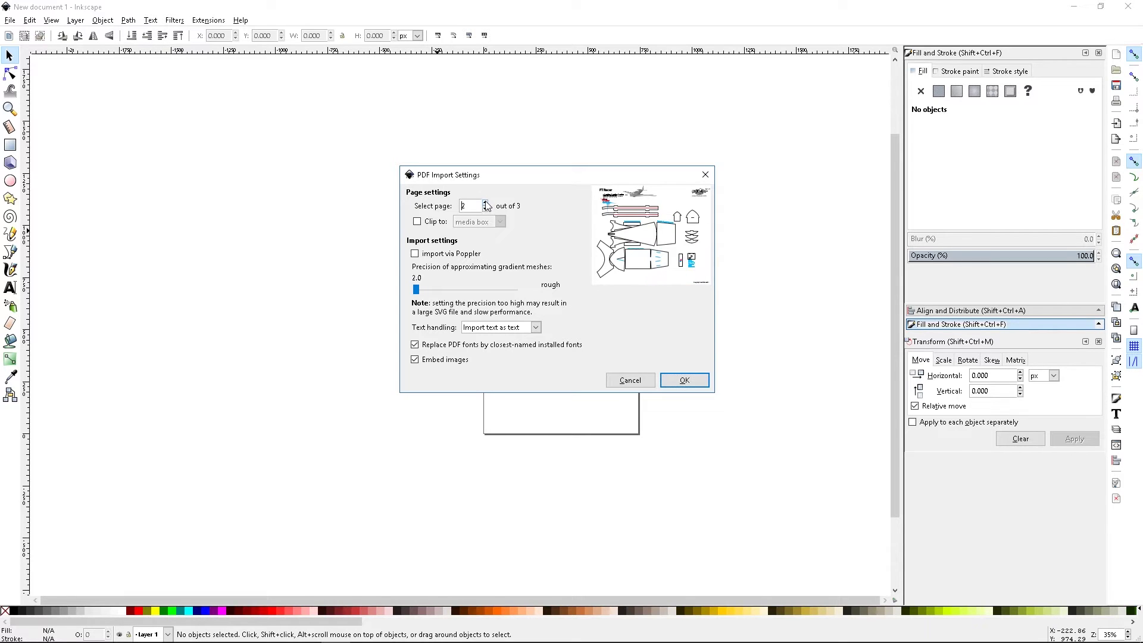
pyautogui.click(485, 203)
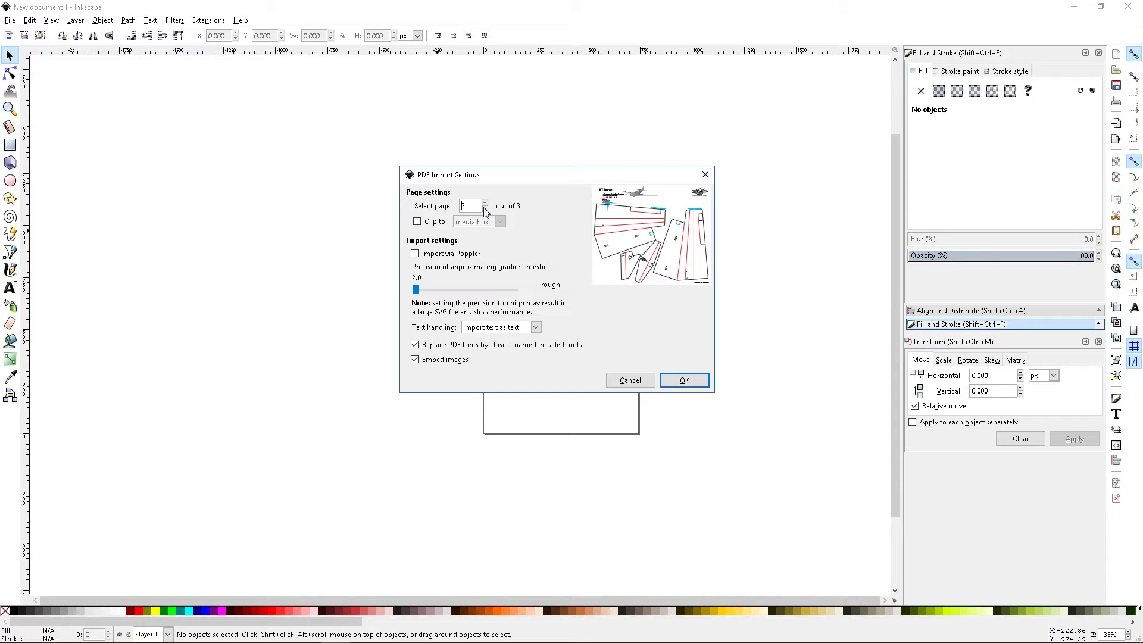
pyautogui.click(485, 209)
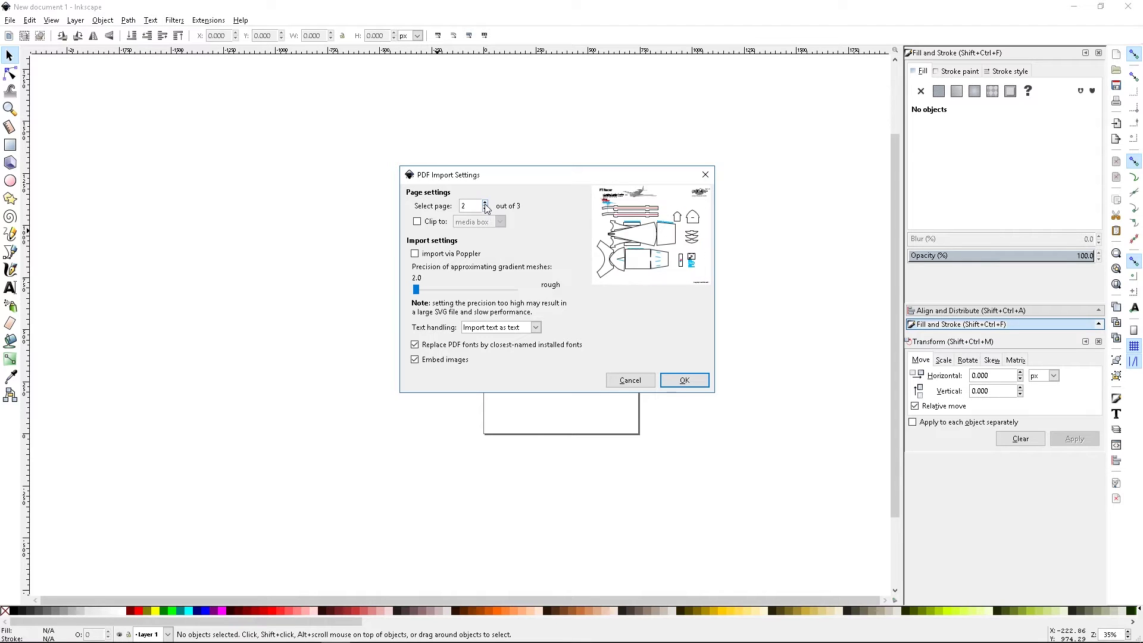
pyautogui.click(485, 204)
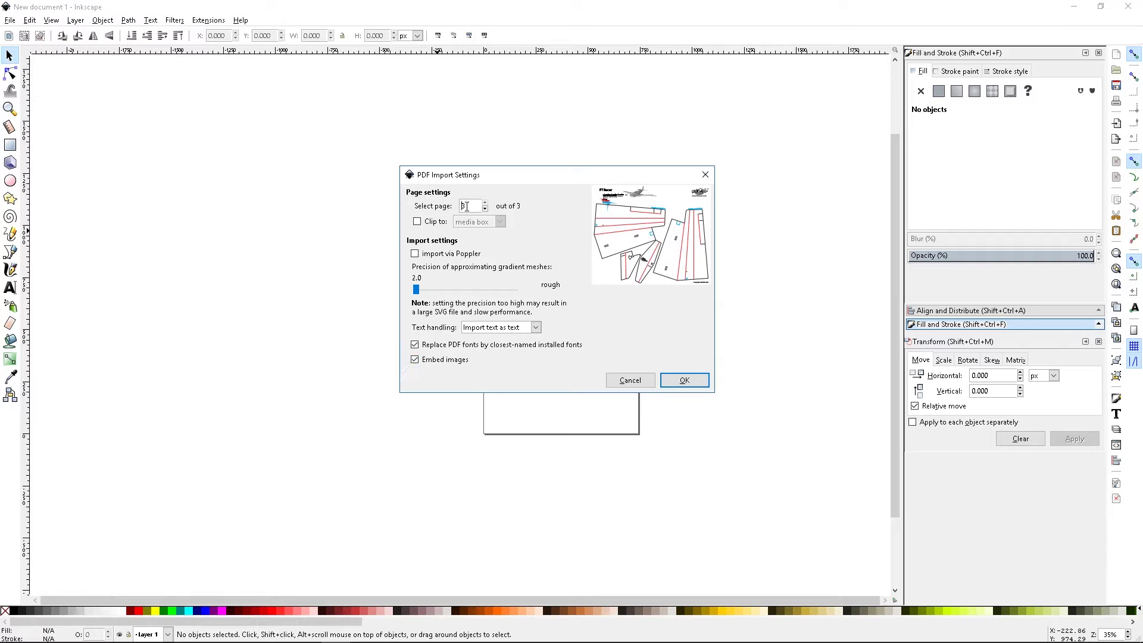
# Step: Import page 3 as a single group, zoom out, and shift the sheet left over the page
pyautogui.click(685, 381)
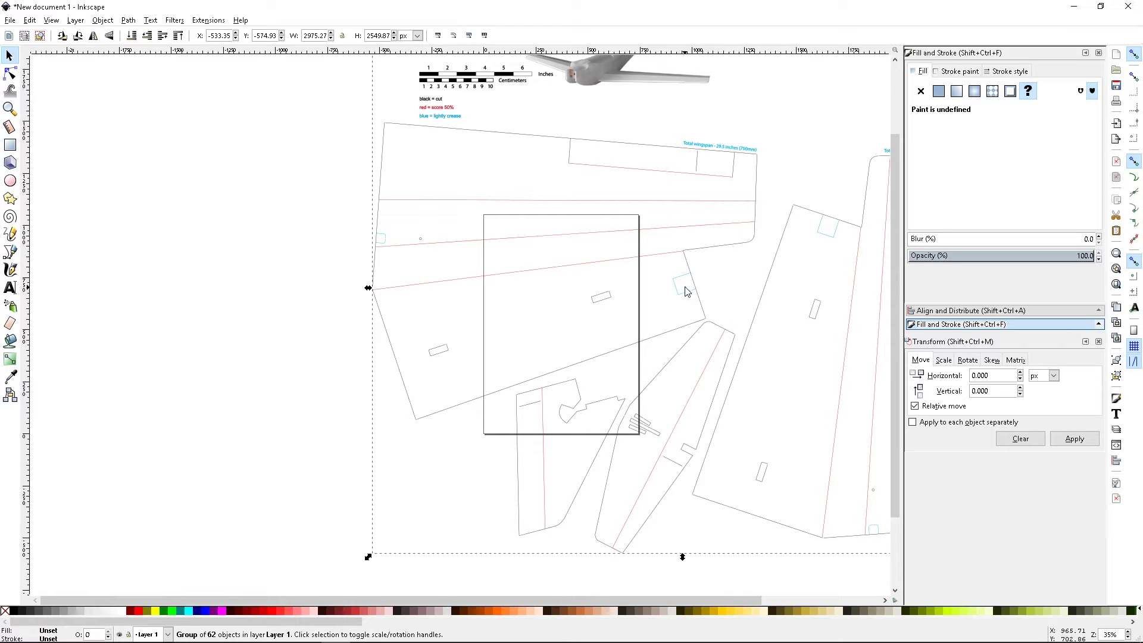
pyautogui.keyDown('ctrl'); pyautogui.scroll(-1, 672, 287); pyautogui.keyUp('ctrl')
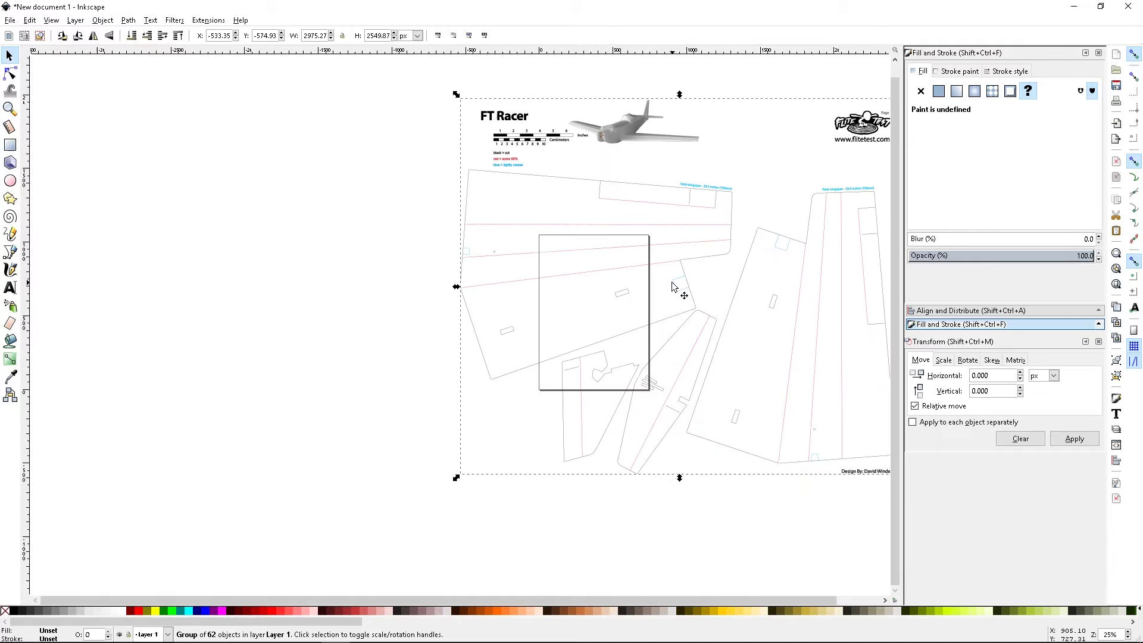
pyautogui.hscroll(5, 674, 270)
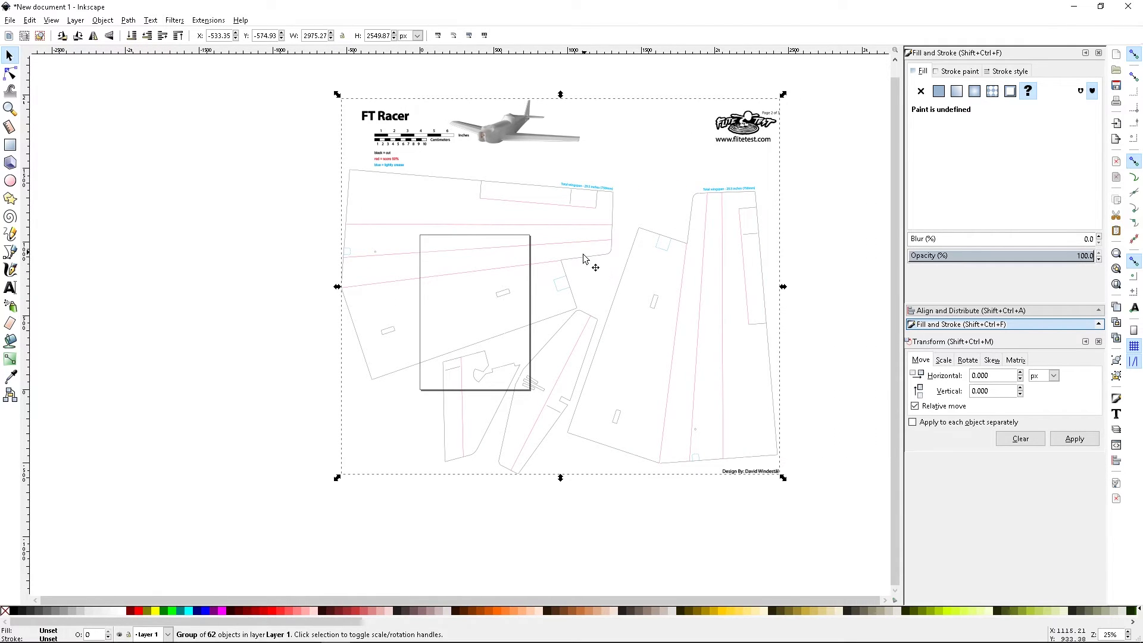
pyautogui.moveTo(579, 263); pyautogui.dragTo(531, 255)
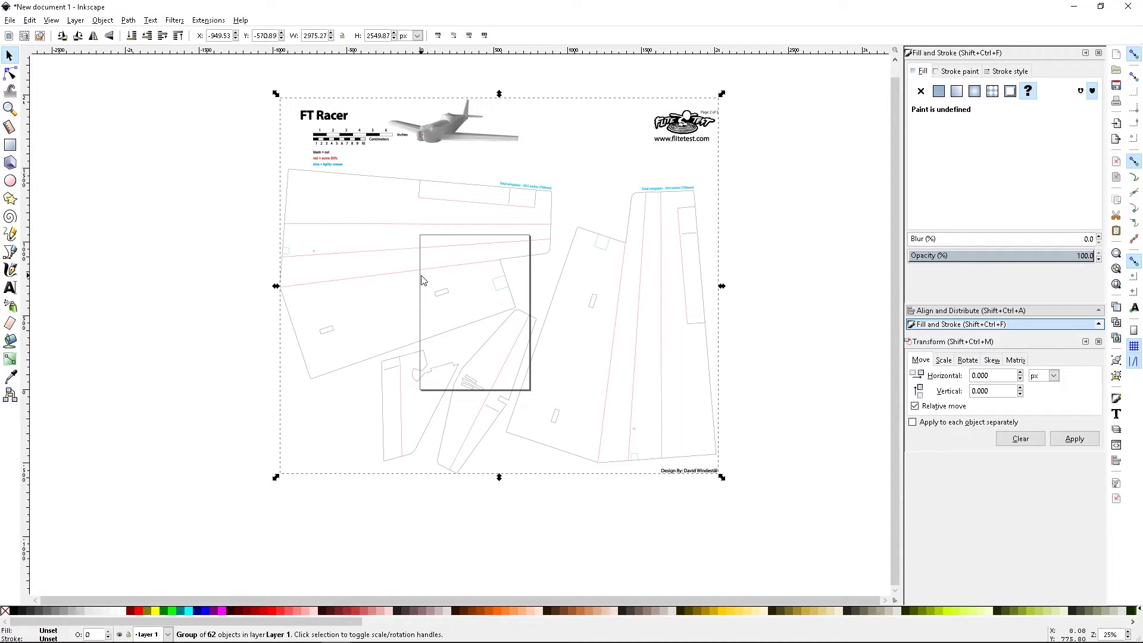
# Step: Ungroup the imported sheet into separate objects with Ctrl+Shift+G
pyautogui.press('ctrl')
pyautogui.press('shift')
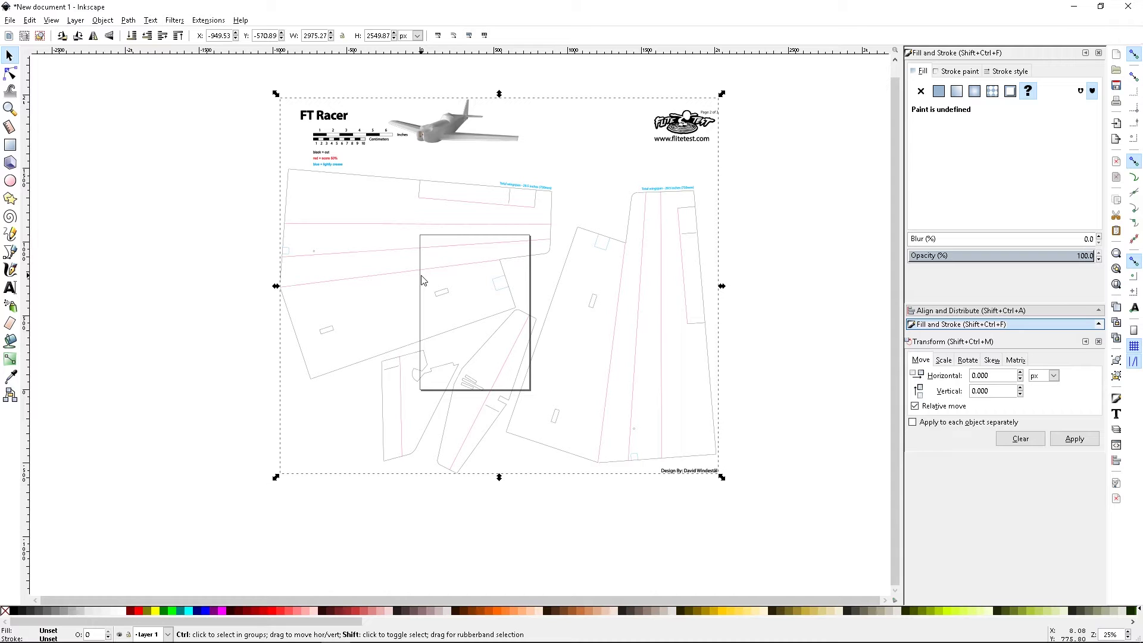
pyautogui.hotkey('ctrl', 'shift', 'g')
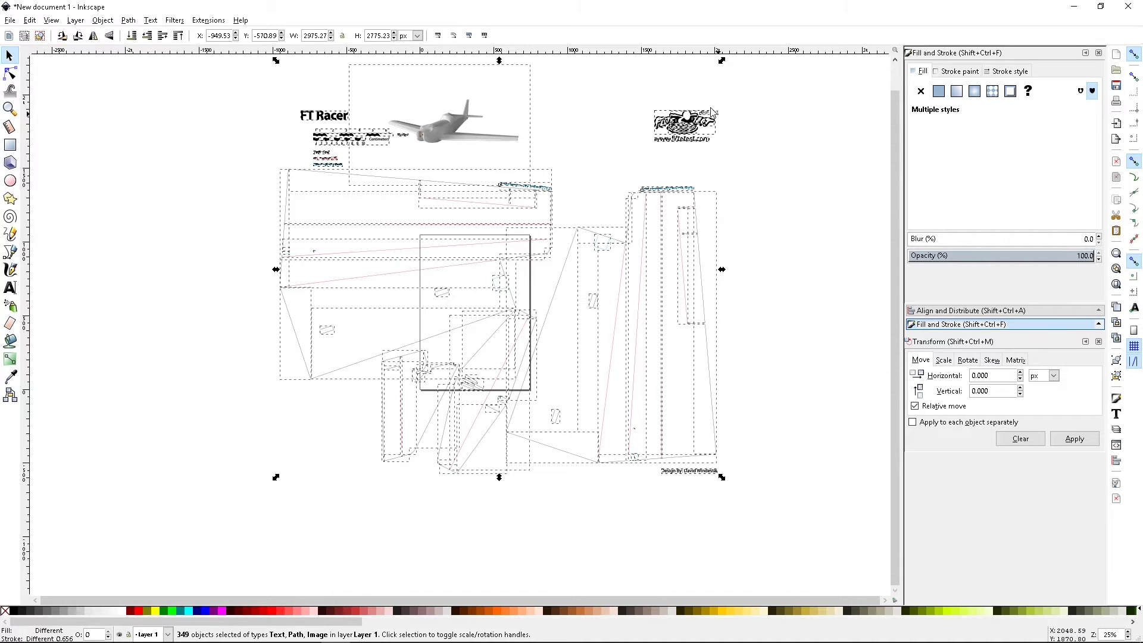
# Step: Delete the title, scale bar and plane picture from the top of the sheet
pyautogui.click(800, 365)
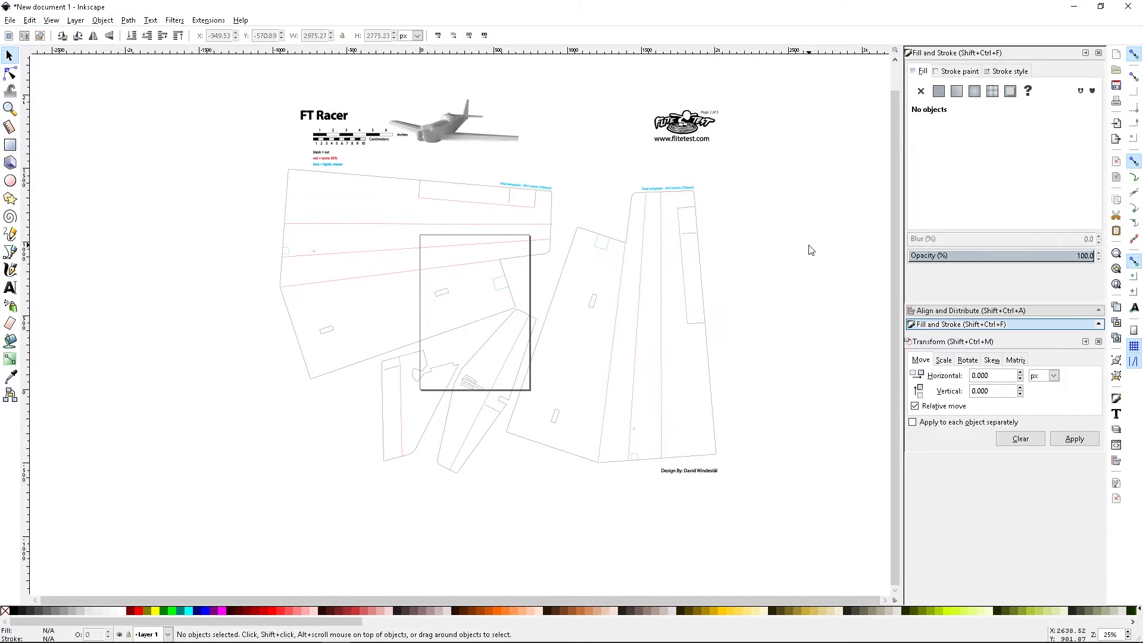
pyautogui.moveTo(748, 162); pyautogui.dragTo(605, 97)
pyautogui.click(598, 127)
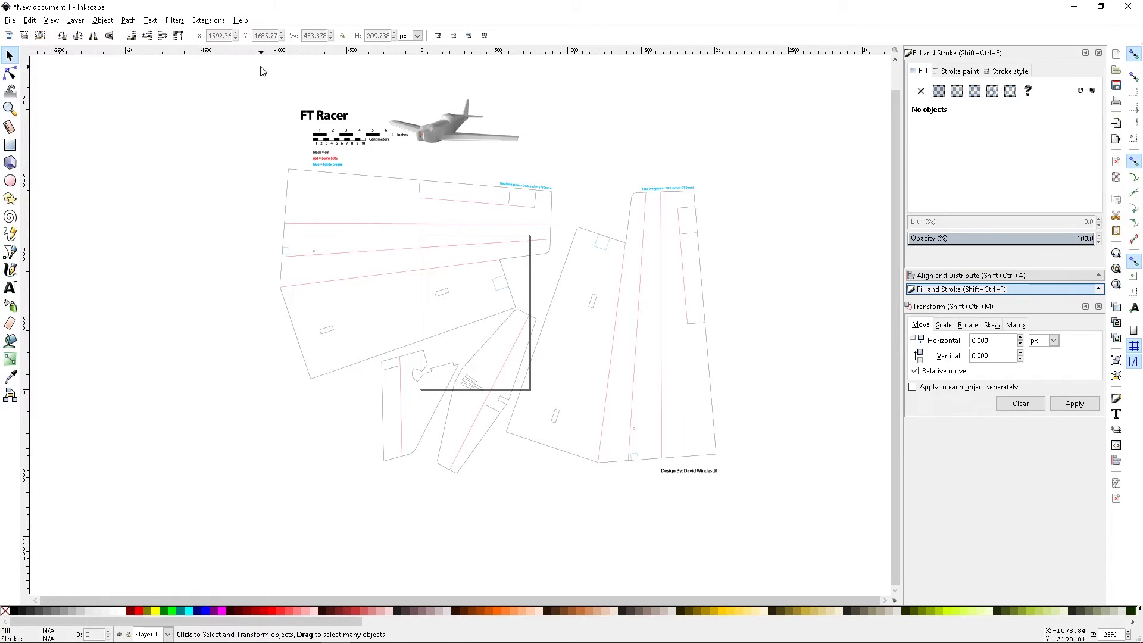
pyautogui.moveTo(242, 84); pyautogui.dragTo(573, 174)
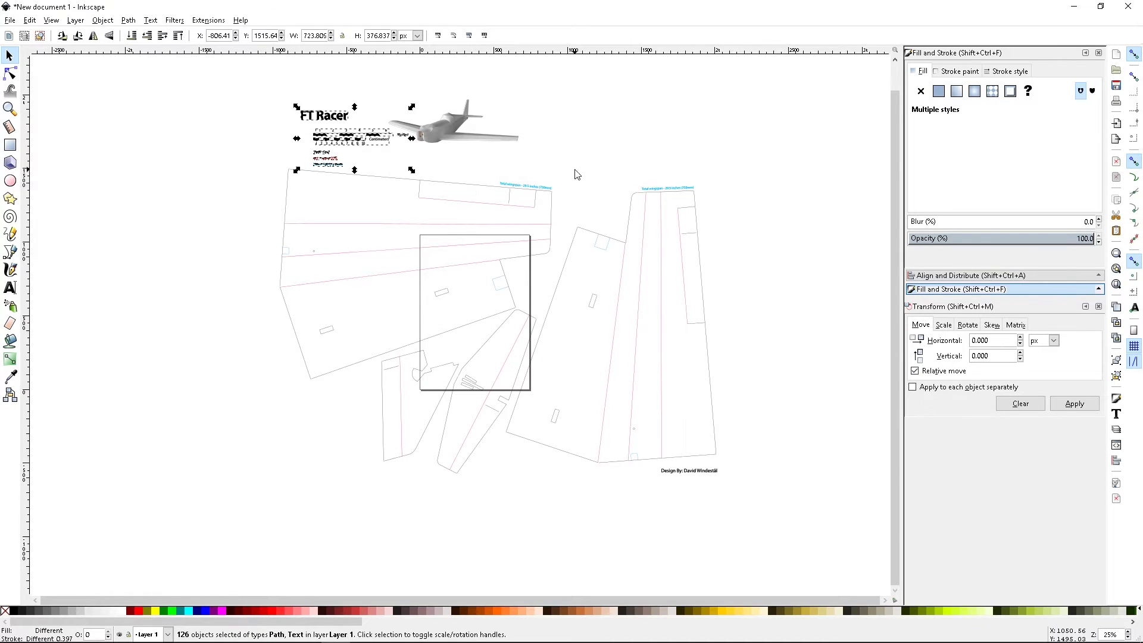
pyautogui.press('Delete')
pyautogui.click(464, 126)
pyautogui.press('Delete')
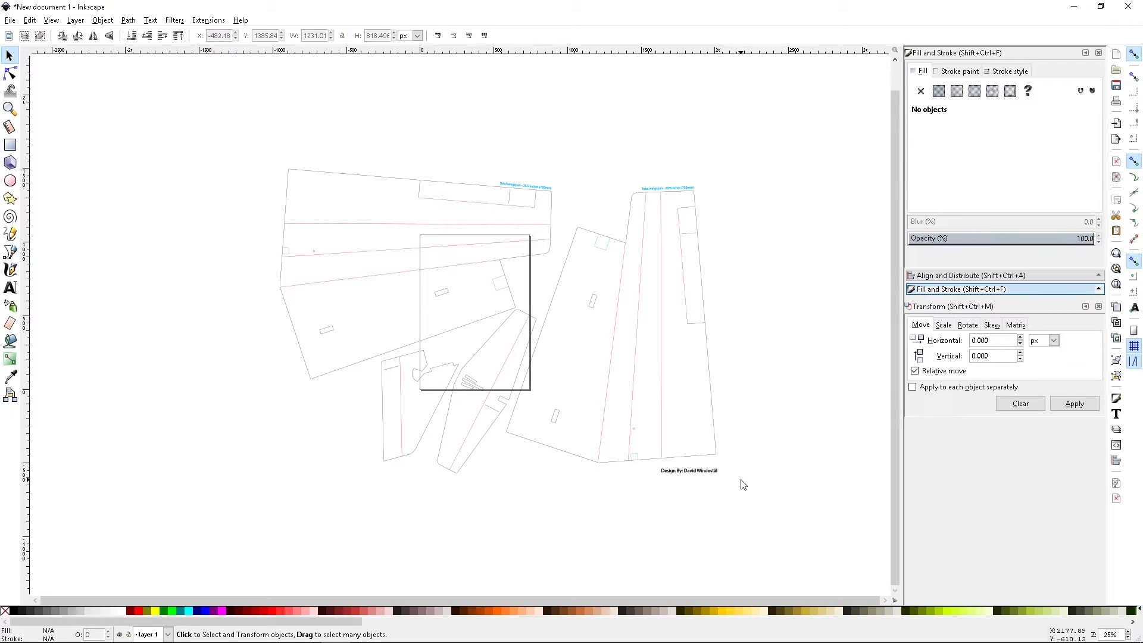
# Step: Delete the designer credit and the labels on the right and left wings
pyautogui.moveTo(745, 484); pyautogui.dragTo(651, 465)
pyautogui.press('Delete')
pyautogui.moveTo(631, 177); pyautogui.dragTo(705, 194)
pyautogui.press('Delete')
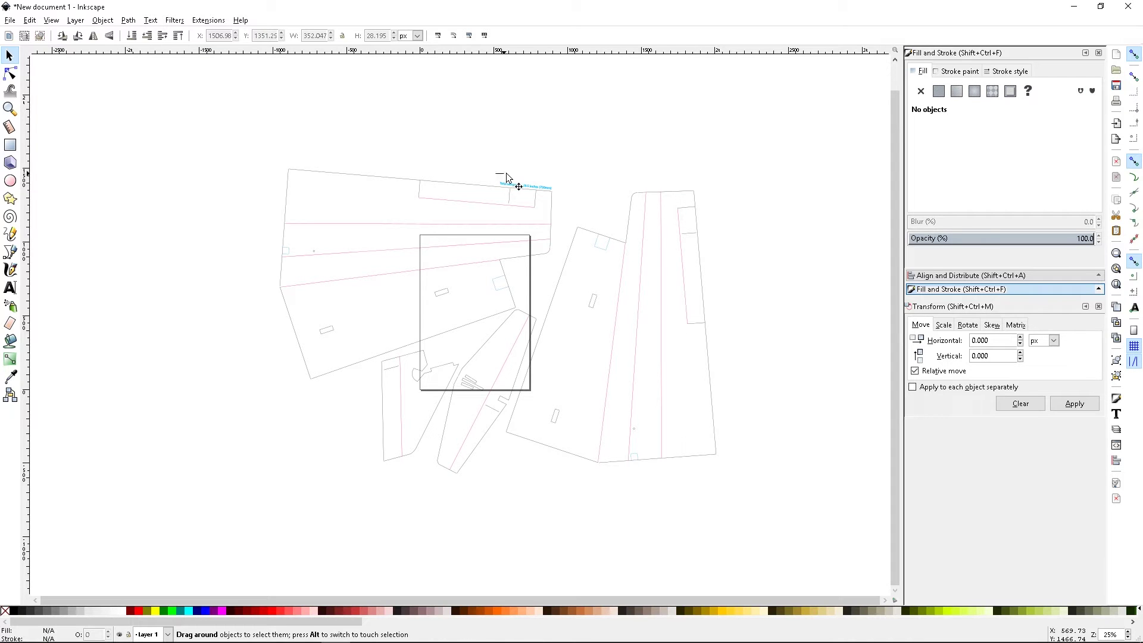
pyautogui.moveTo(507, 178); pyautogui.dragTo(575, 194)
pyautogui.press('Delete')
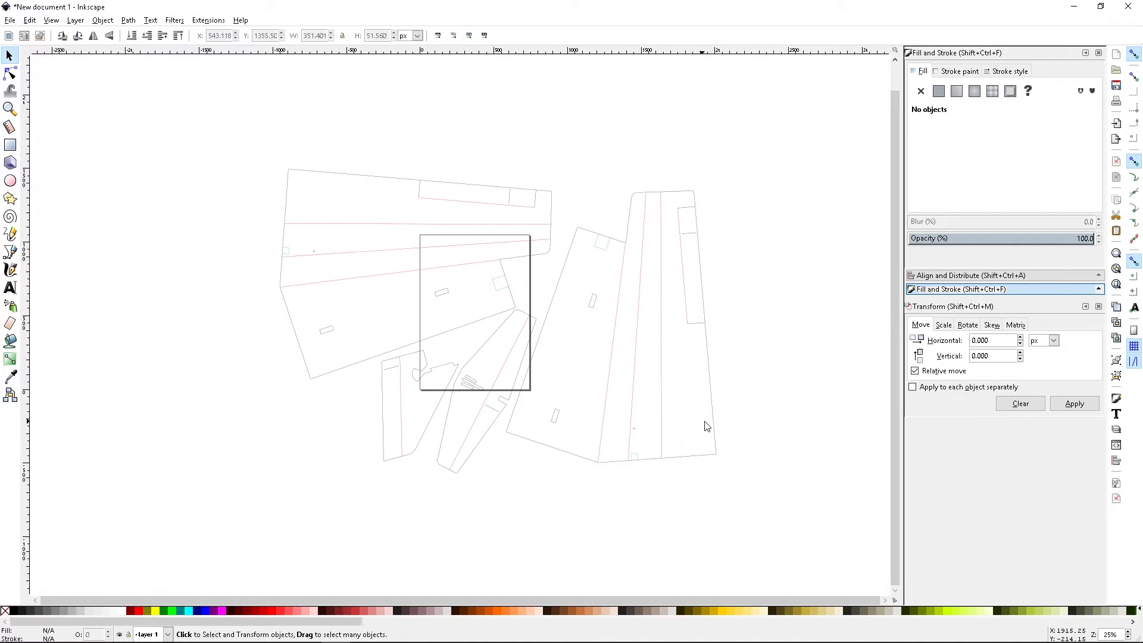
# Step: Select the right-hand wing pieces, move them up and right, and group all 21
pyautogui.moveTo(756, 498)
pyautogui.mouseDown()
pyautogui.moveTo(641, 350)
pyautogui.moveTo(597, 191)
pyautogui.moveTo(554, 171)
pyautogui.mouseUp()
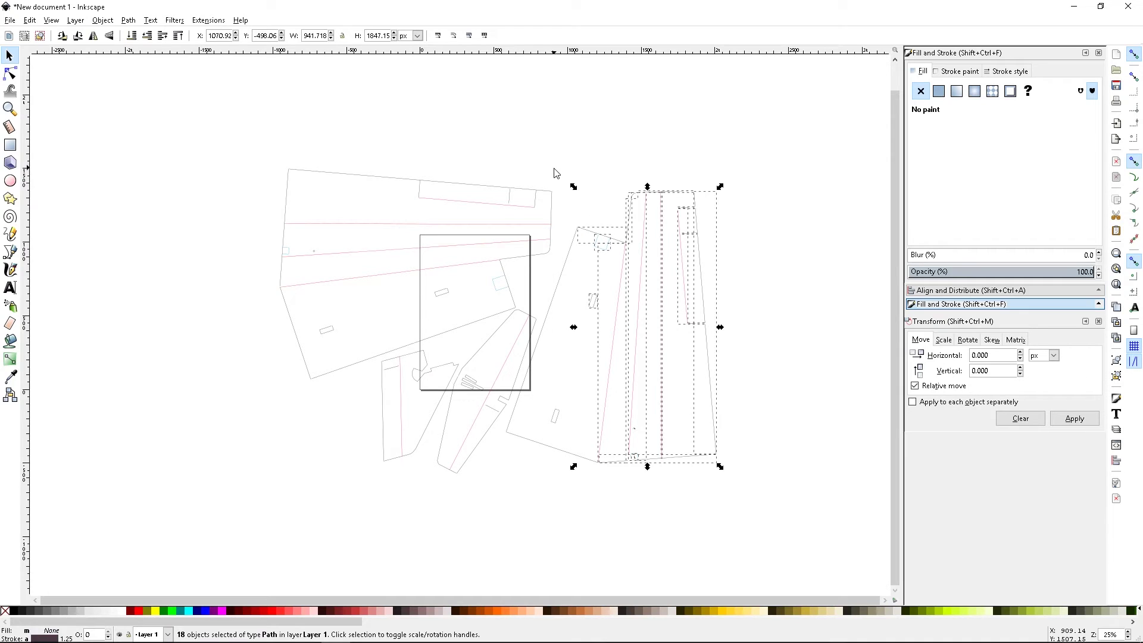
pyautogui.keyDown('shift'); pyautogui.click(554, 294); pyautogui.keyUp('shift')
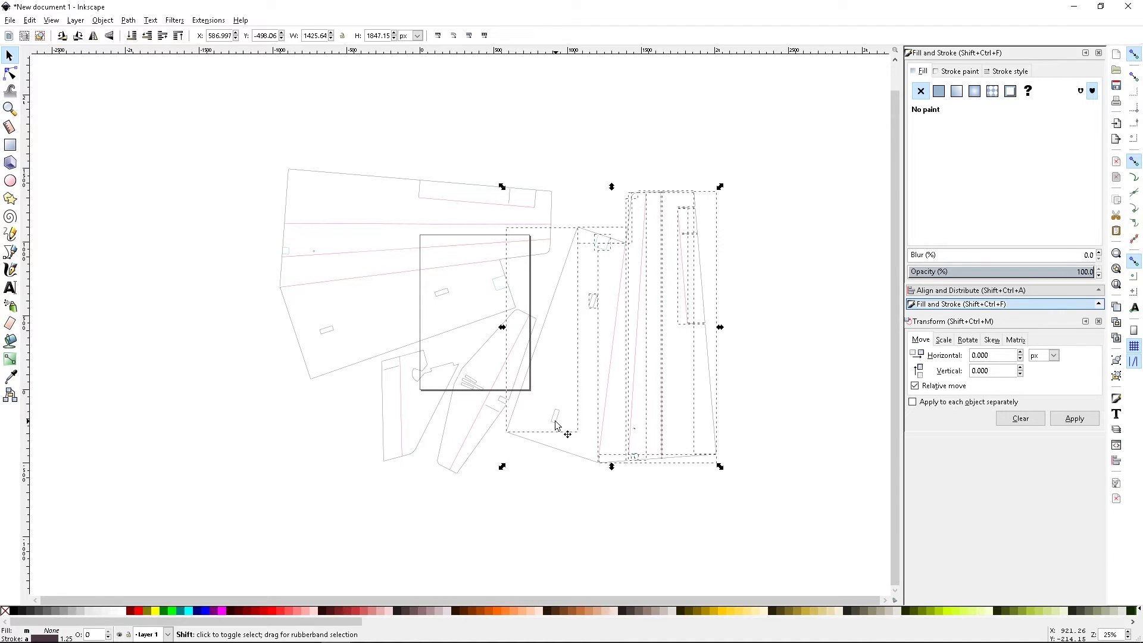
pyautogui.keyDown('shift'); pyautogui.click(554, 447); pyautogui.keyUp('shift')
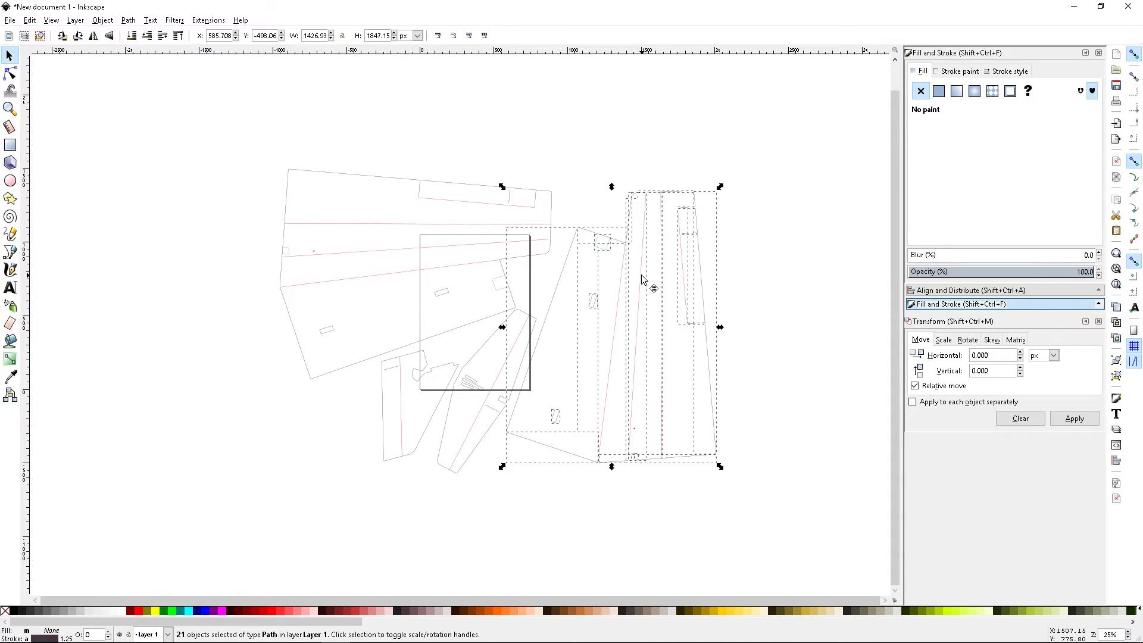
pyautogui.moveTo(642, 276); pyautogui.dragTo(730, 250)
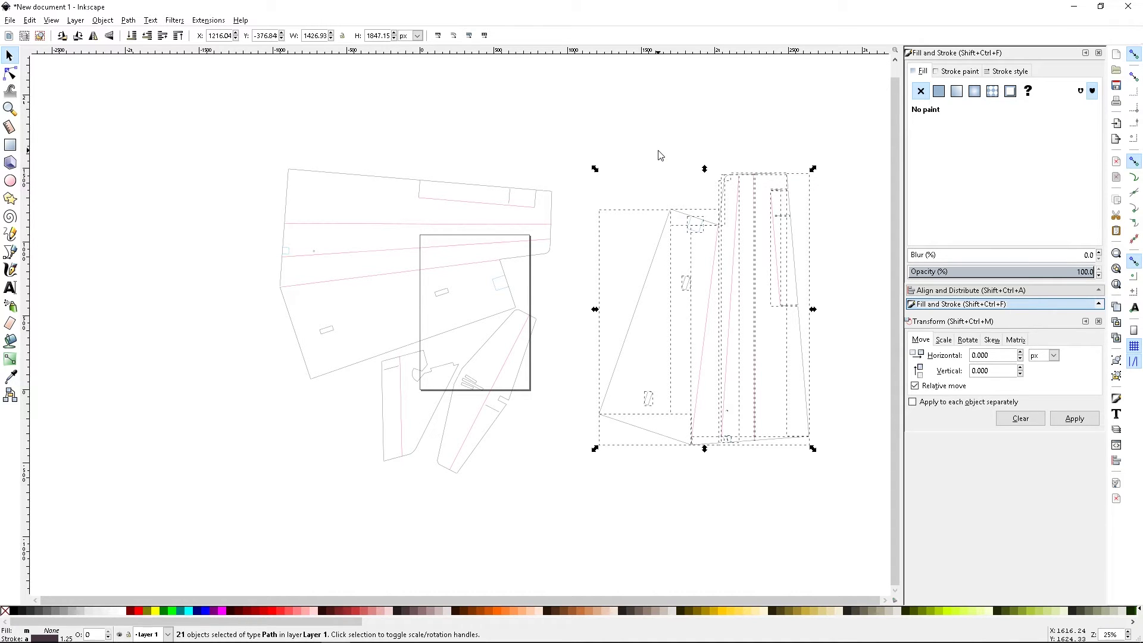
pyautogui.press('ctrl')
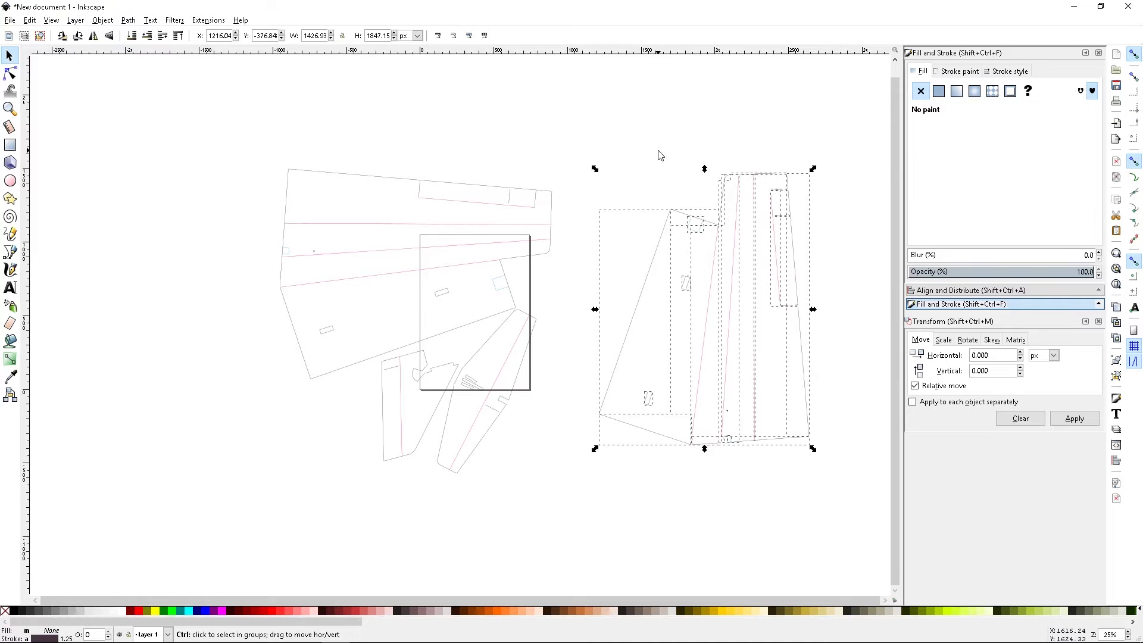
pyautogui.hotkey('ctrl', 'g')
# Step: Check the left-hand pieces and the right group, ending with both selected together
pyautogui.click(387, 129)
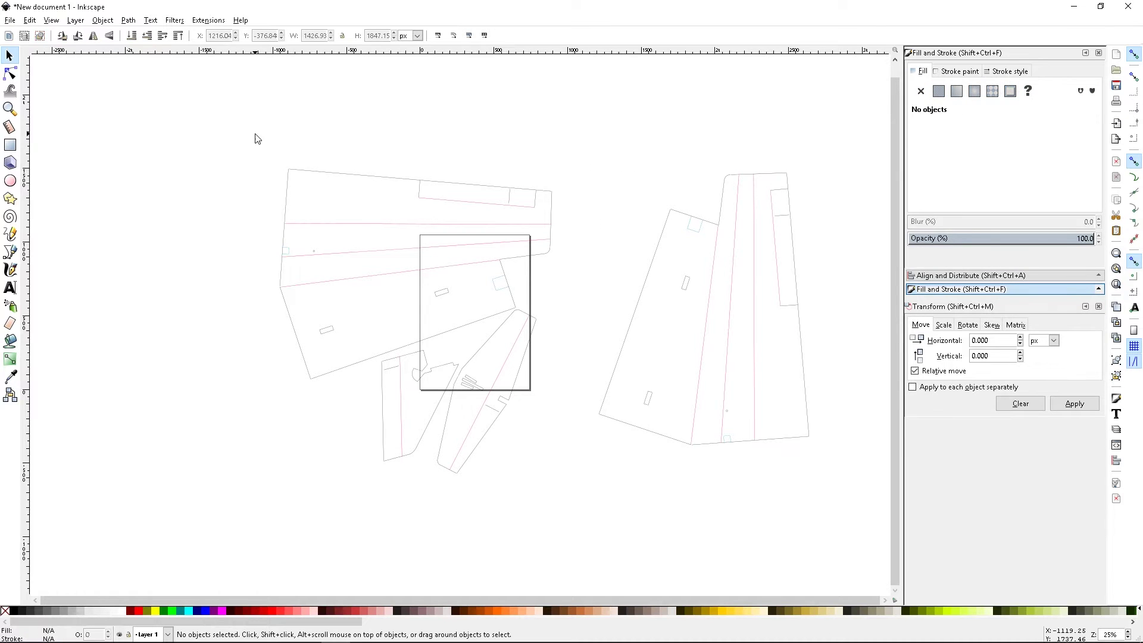
pyautogui.moveTo(249, 134); pyautogui.dragTo(602, 534)
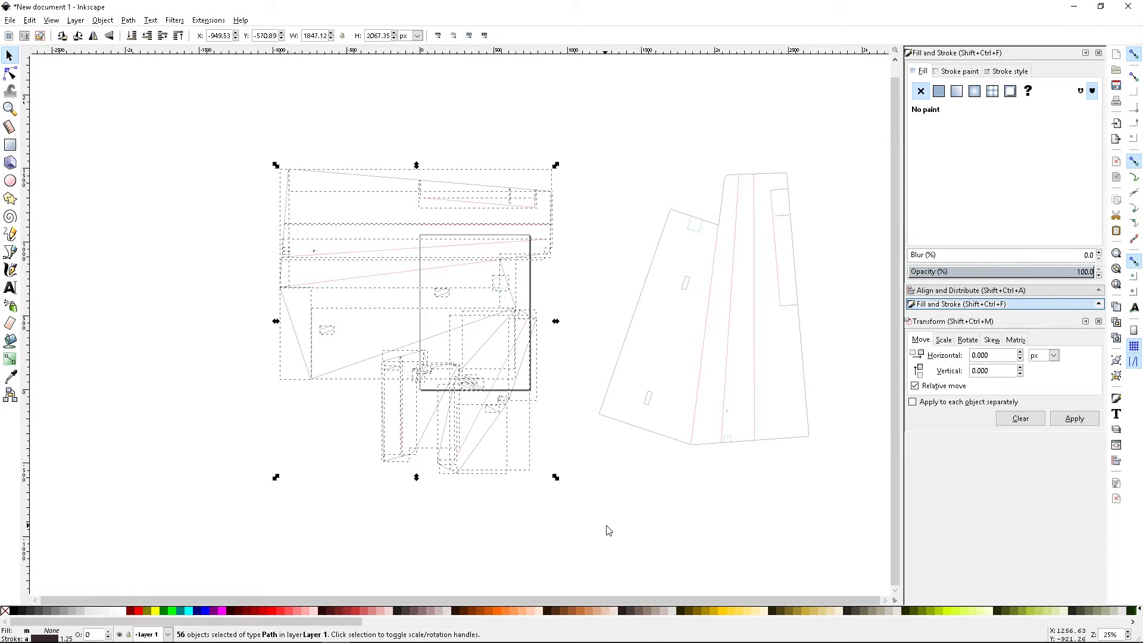
pyautogui.click(742, 498)
pyautogui.moveTo(846, 515); pyautogui.dragTo(589, 145)
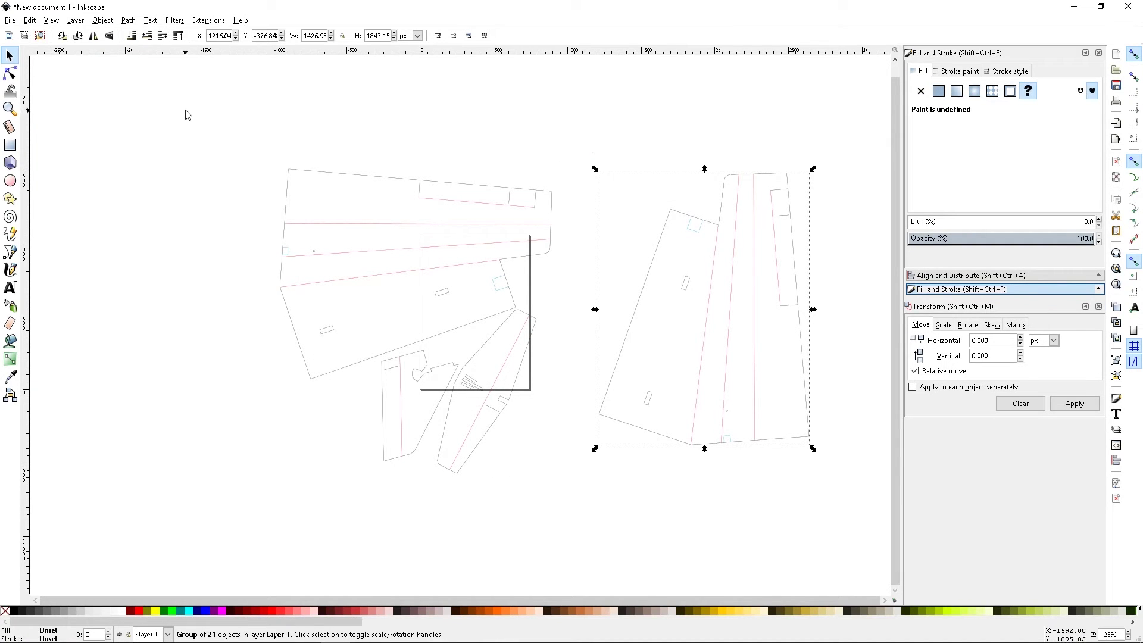
pyautogui.moveTo(216, 123); pyautogui.dragTo(588, 511)
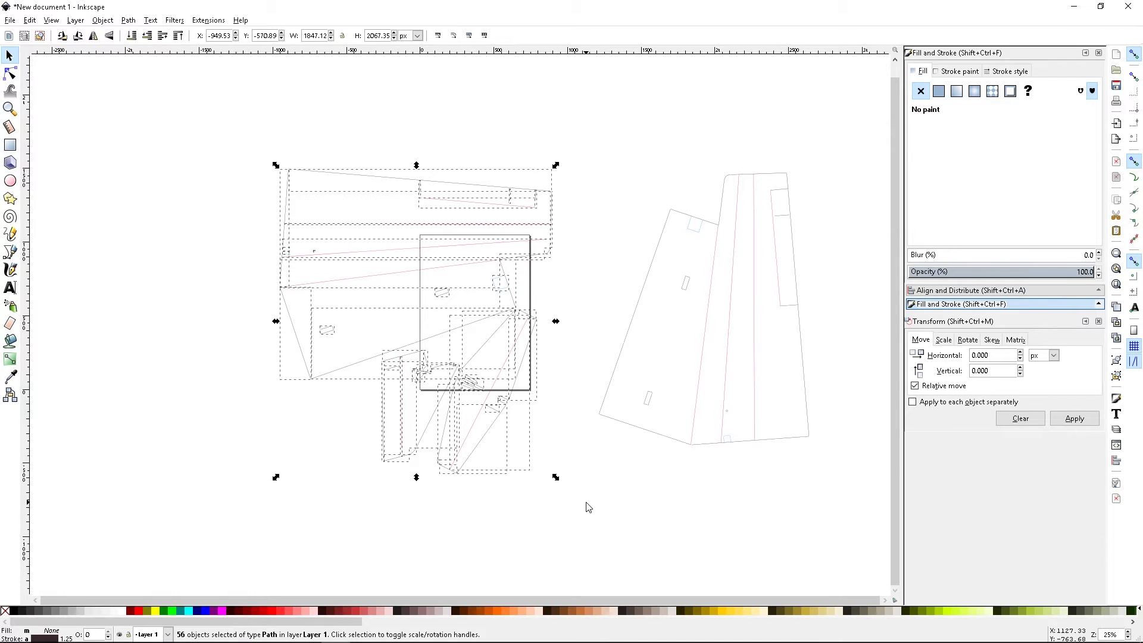
pyautogui.click(589, 507)
pyautogui.moveTo(828, 526); pyautogui.dragTo(213, 113)
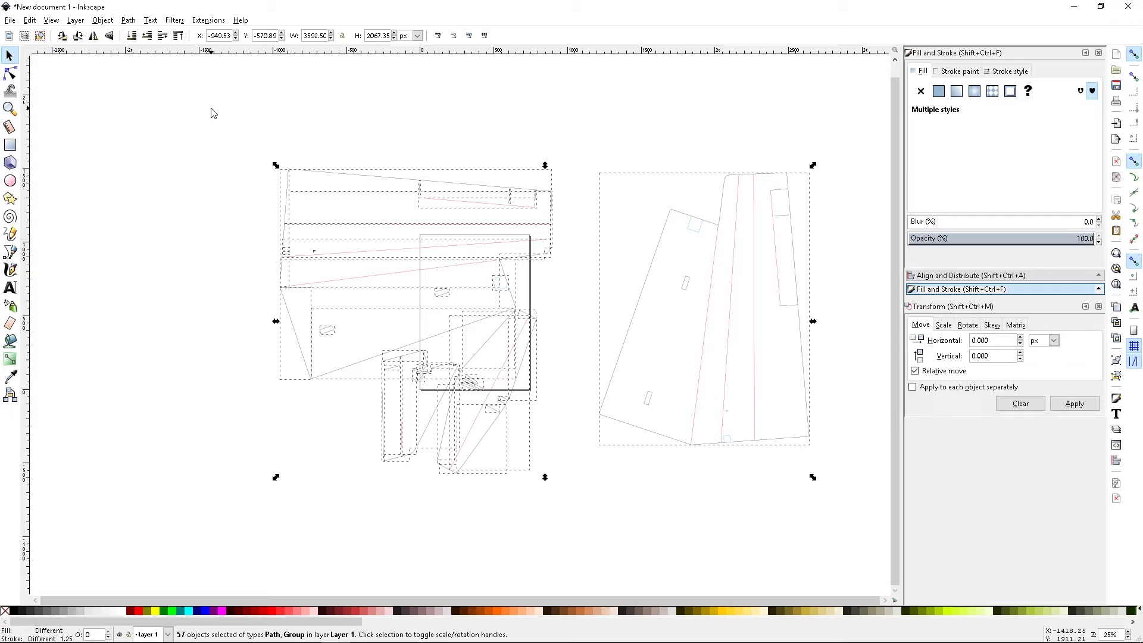
# Step: Move the right-hand wing group further right and reselect the plan pieces
pyautogui.click(690, 287)
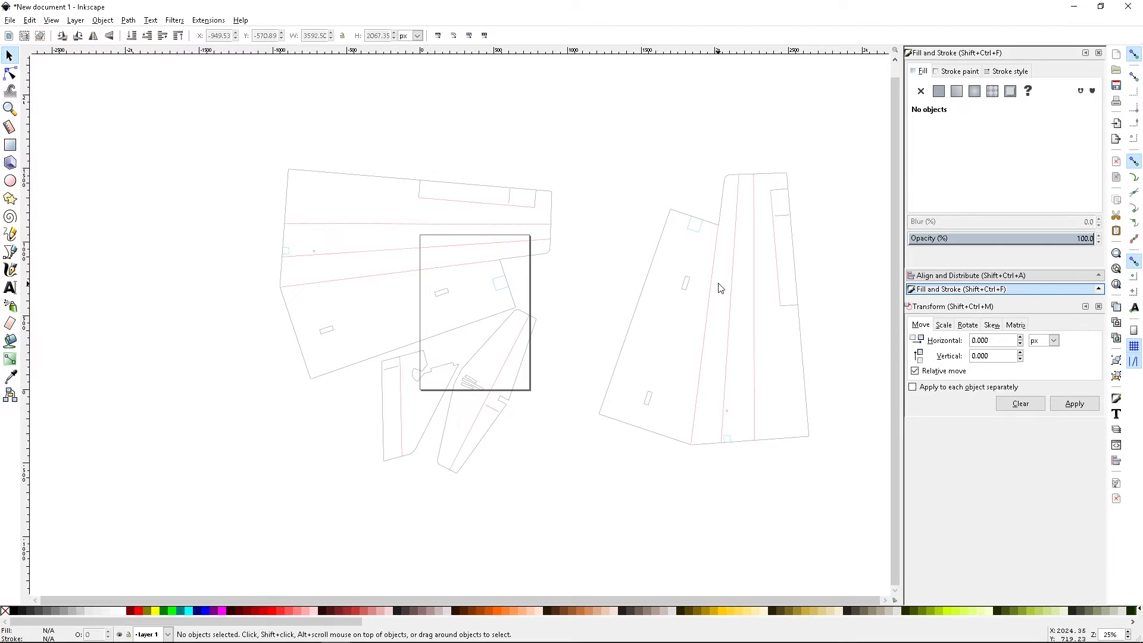
pyautogui.moveTo(609, 505)
pyautogui.mouseDown()
pyautogui.moveTo(467, 296)
pyautogui.moveTo(205, 149)
pyautogui.mouseUp()
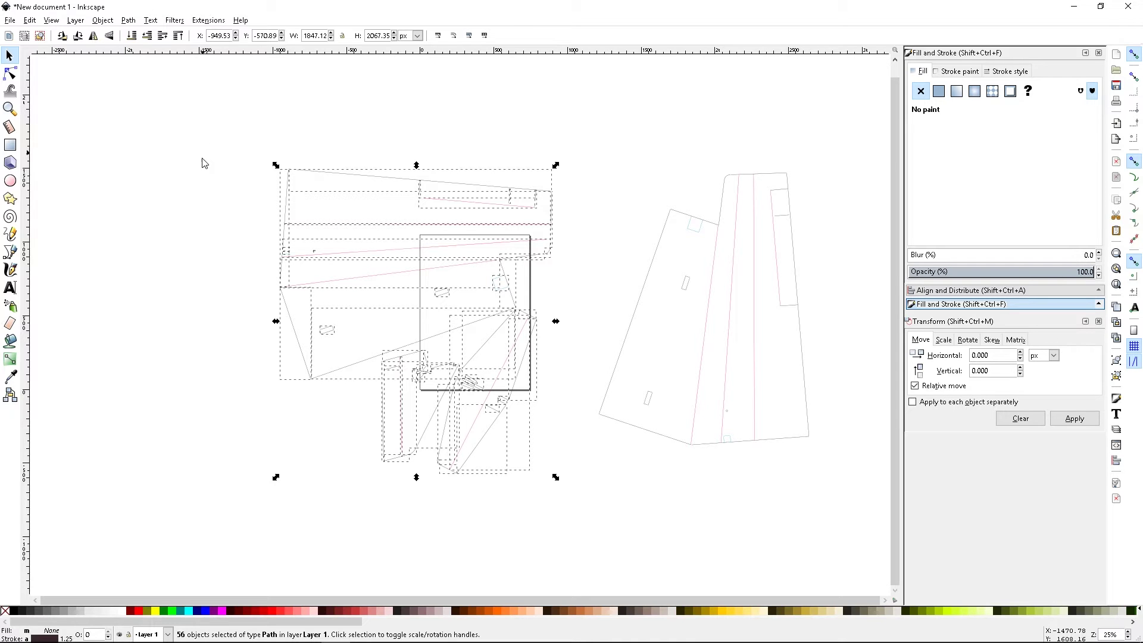
pyautogui.click(605, 334)
pyautogui.moveTo(710, 326); pyautogui.dragTo(899, 327)
pyautogui.moveTo(668, 509); pyautogui.dragTo(208, 129)
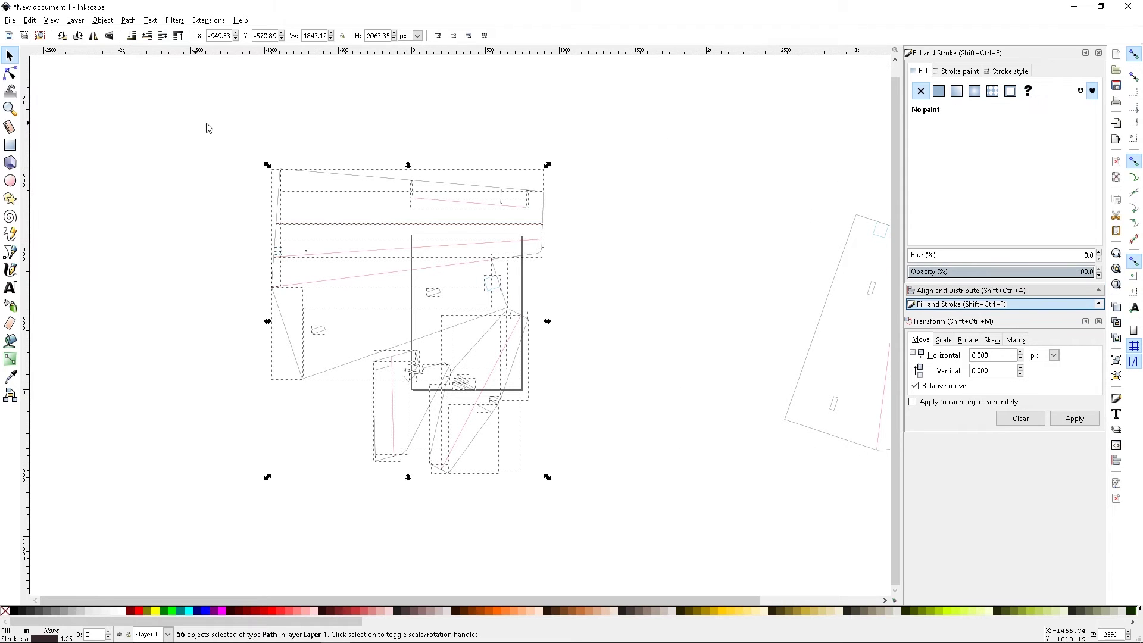
# Step: Set size units to %, lock W/H, and scale the selection to 200% height
pyautogui.click(418, 35)
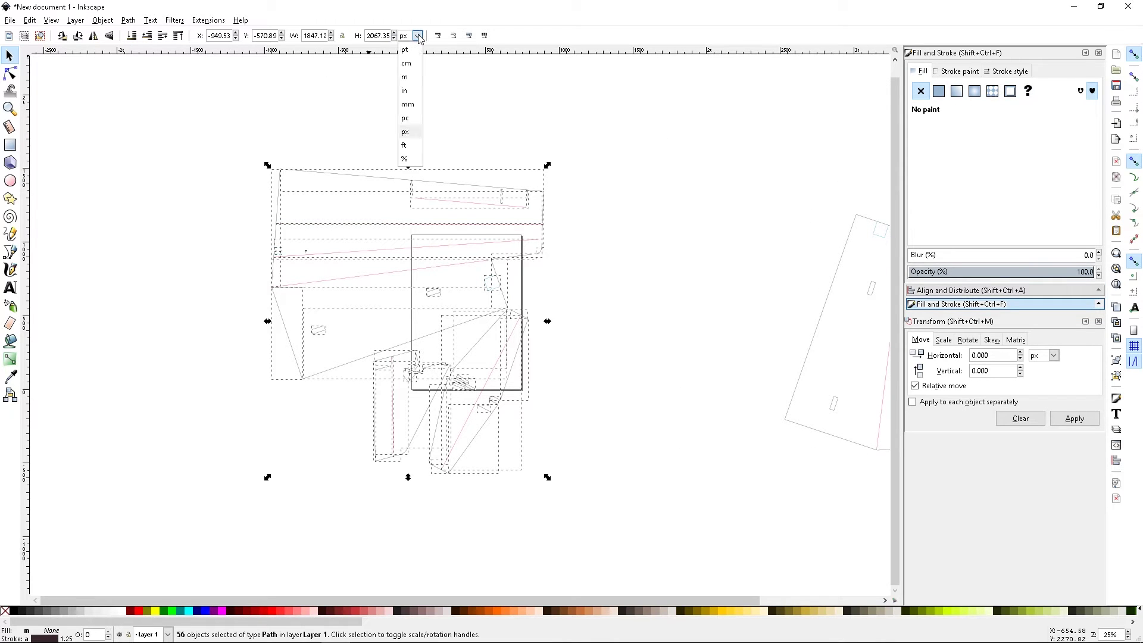
pyautogui.click(407, 160)
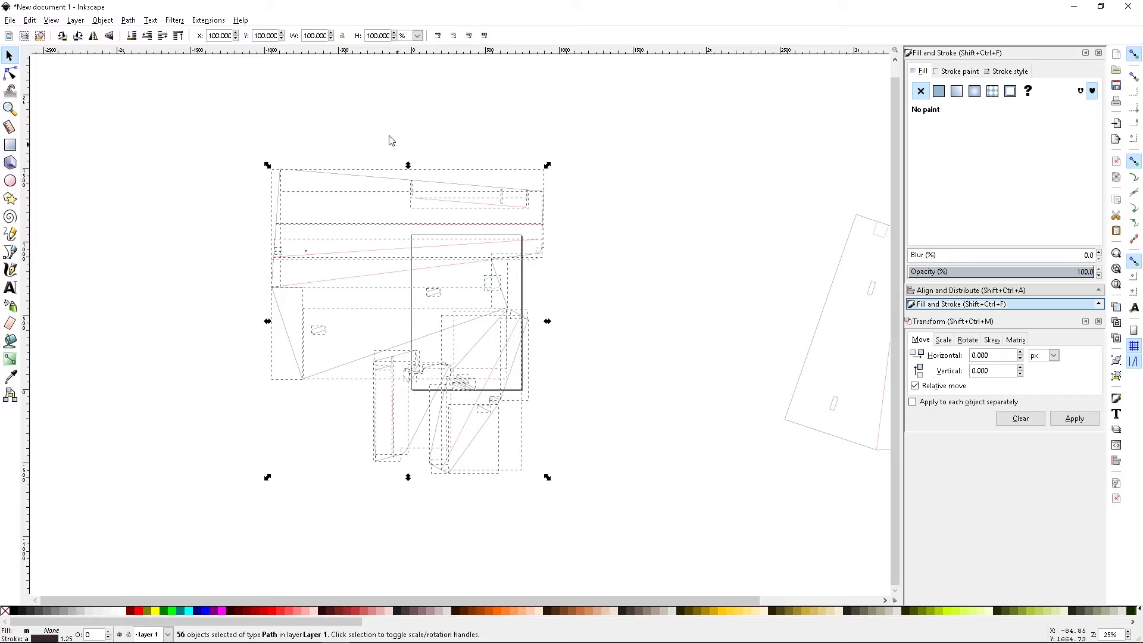
pyautogui.click(343, 37)
pyautogui.moveTo(368, 37); pyautogui.dragTo(424, 43)
pyautogui.write('2')
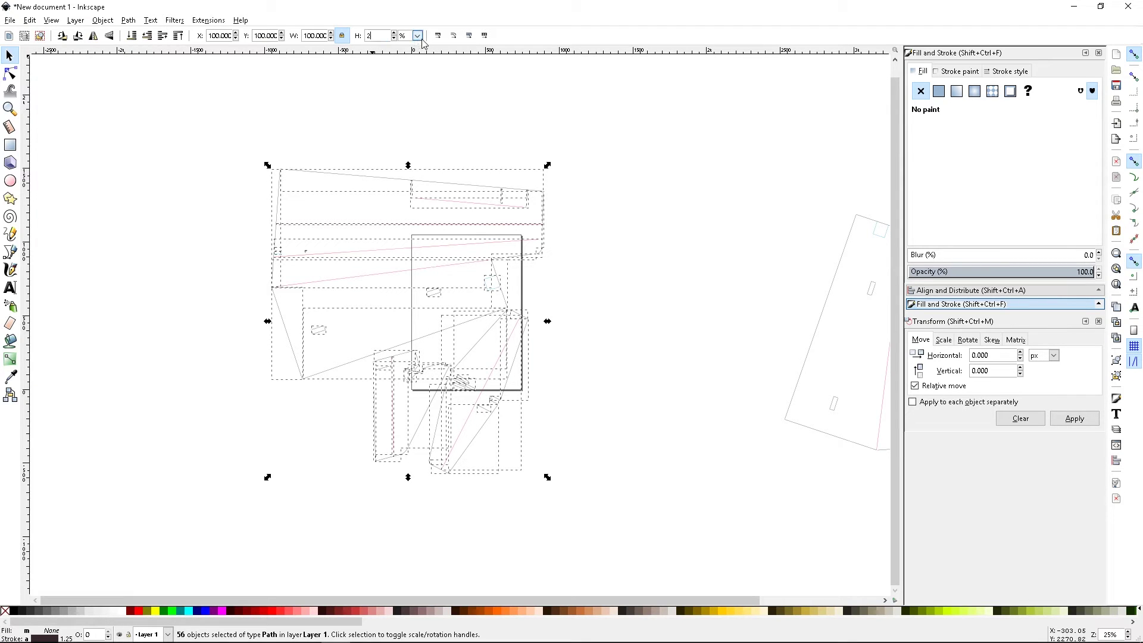
pyautogui.write('00')
pyautogui.press('Return')
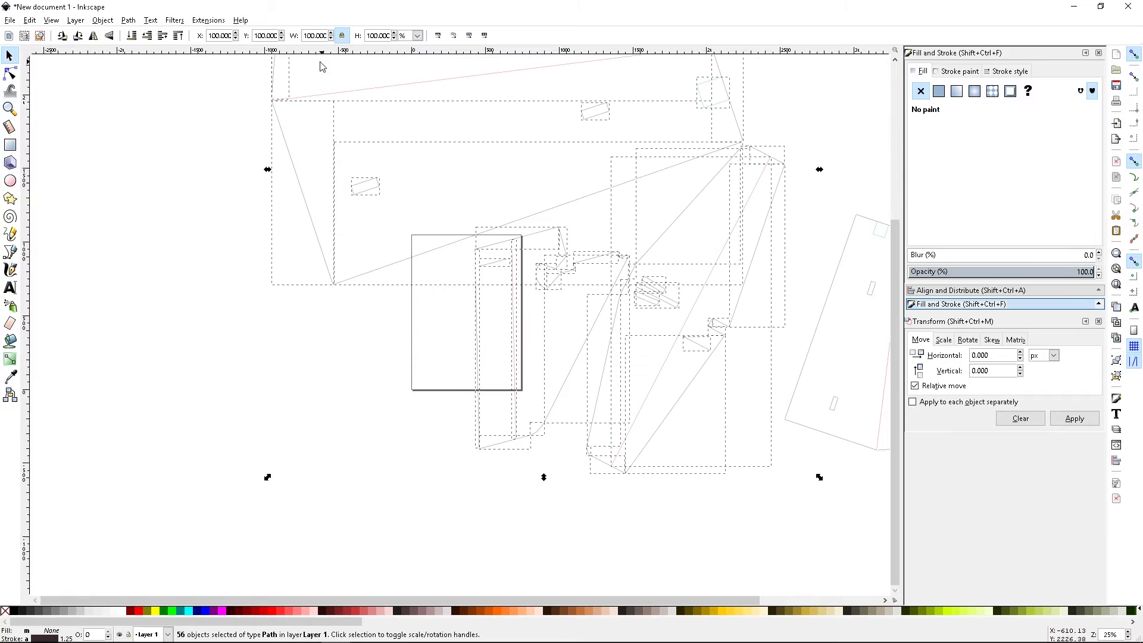
pyautogui.click(300, 427)
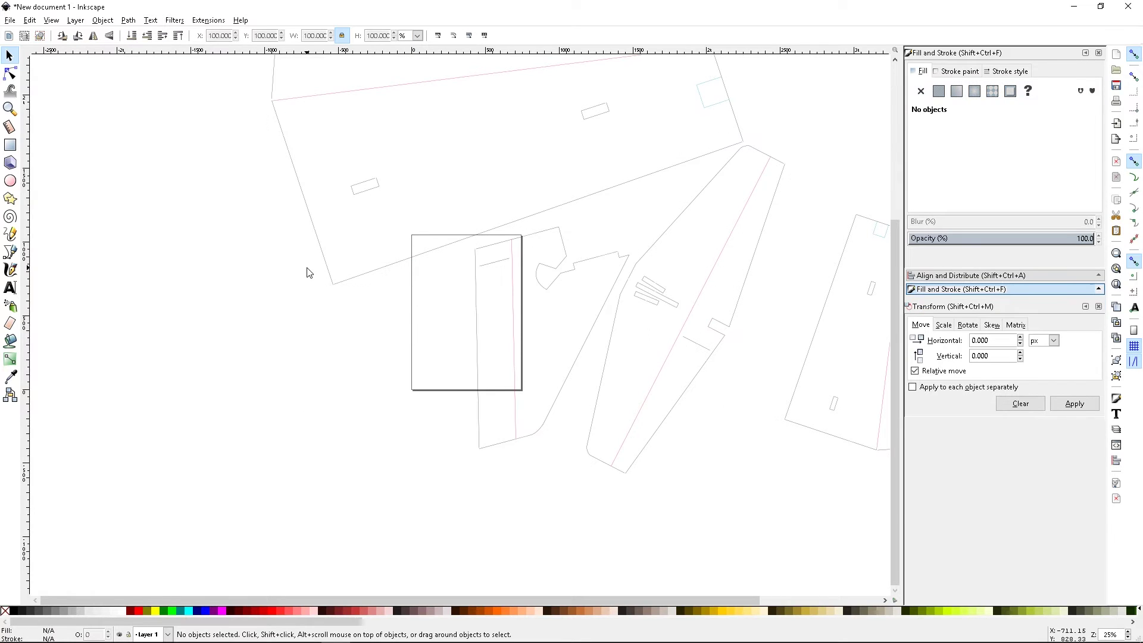
pyautogui.scroll(-2, 308, 280)
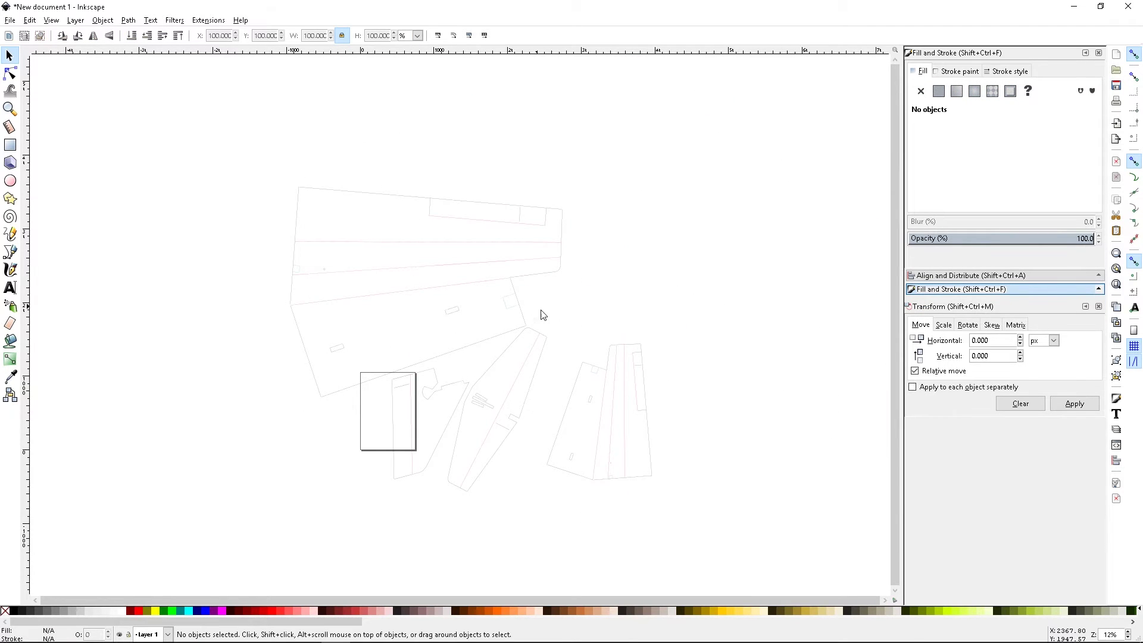
pyautogui.scroll(1, 668, 357)
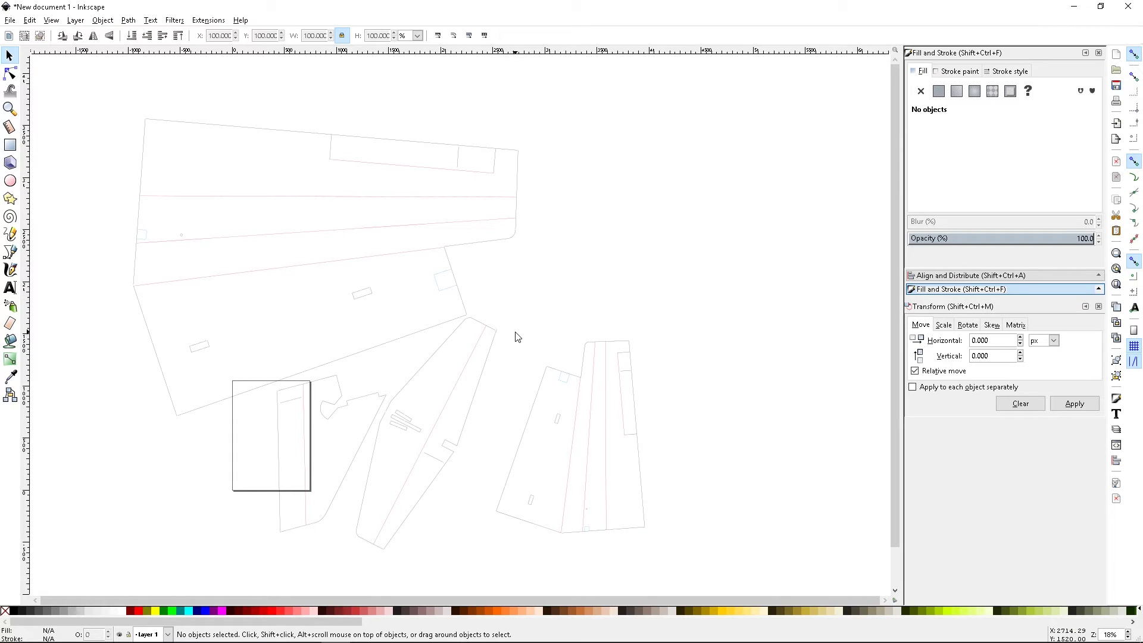
pyautogui.scroll(-1, 520, 349)
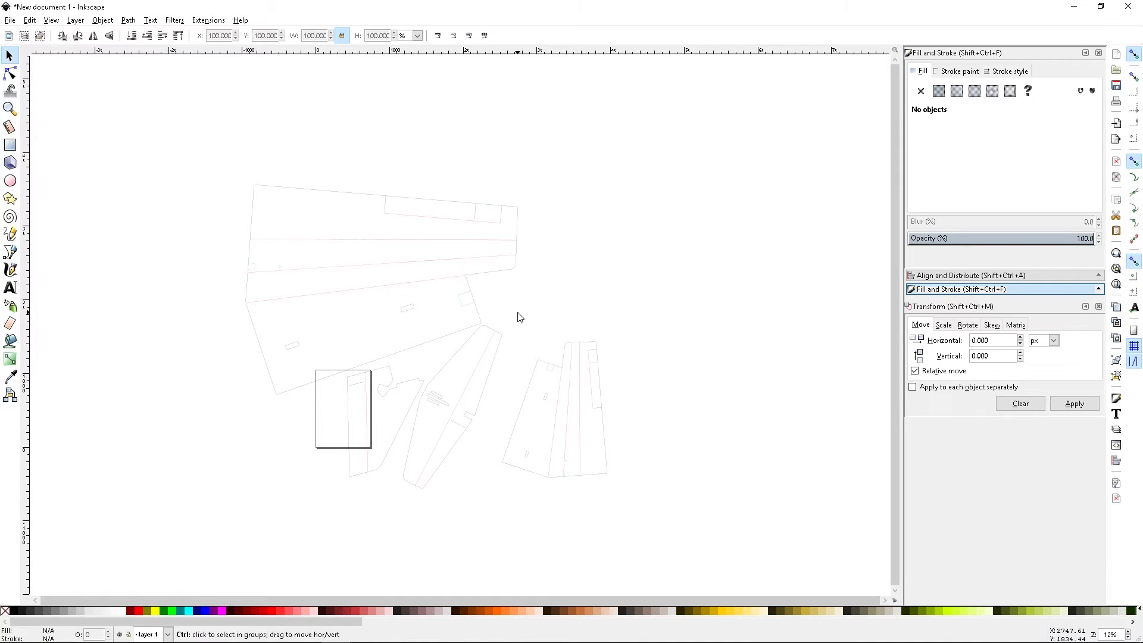
# Step: Undo the last change, then delete all the plan pieces except the wing group
pyautogui.hotkey('ctrl', 'z')
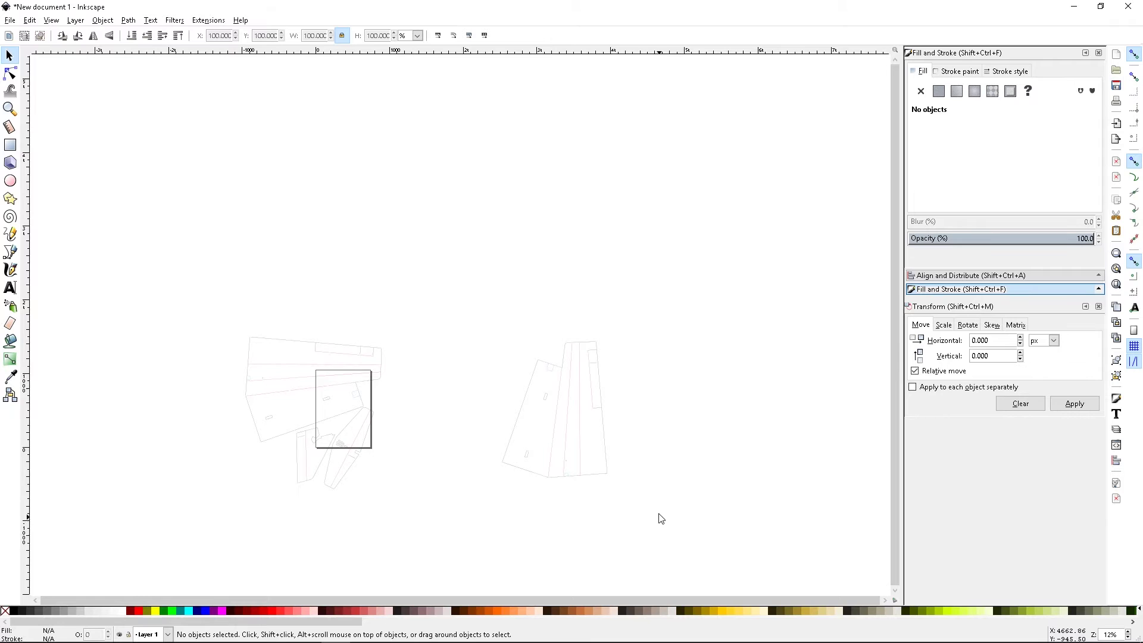
pyautogui.scroll(1, 639, 495)
pyautogui.moveTo(567, 470); pyautogui.dragTo(424, 422)
pyautogui.moveTo(322, 499); pyautogui.dragTo(50, 232)
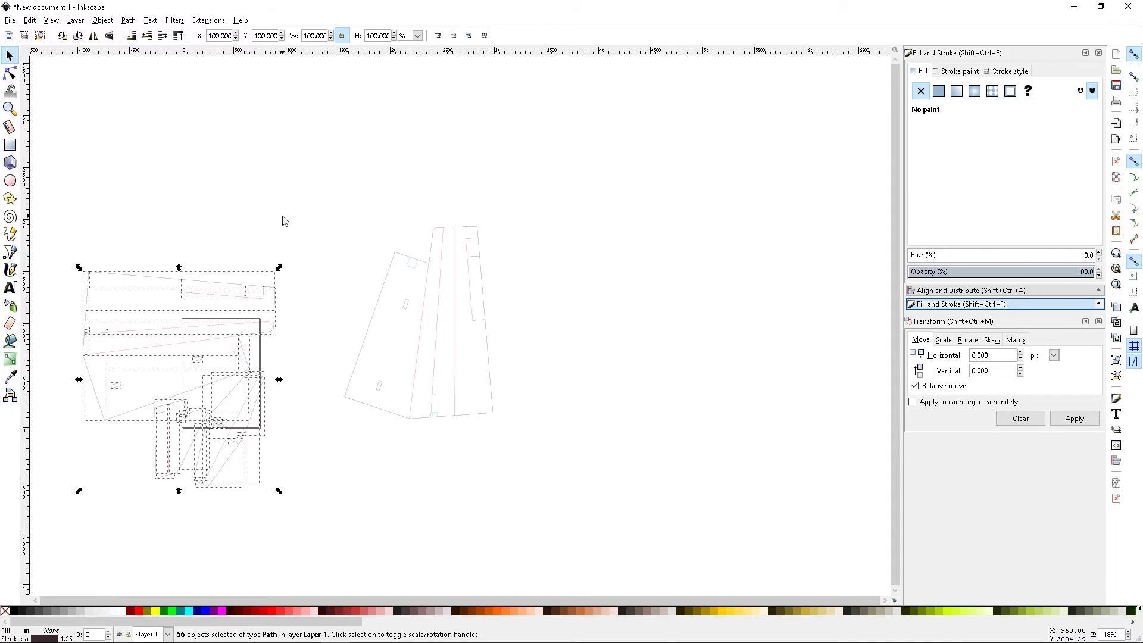
pyautogui.press('Delete')
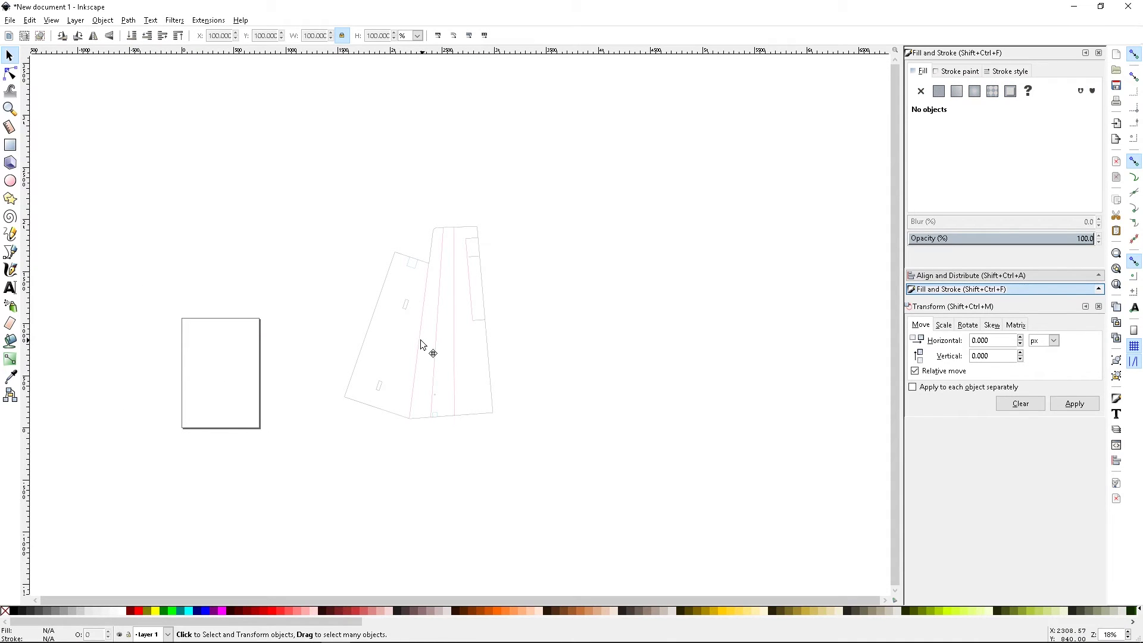
# Step: Rotate the wing group to a landscape orientation and move it right
pyautogui.moveTo(426, 346)
pyautogui.mouseDown()
pyautogui.moveTo(280, 345)
pyautogui.moveTo(400, 327)
pyautogui.mouseUp()
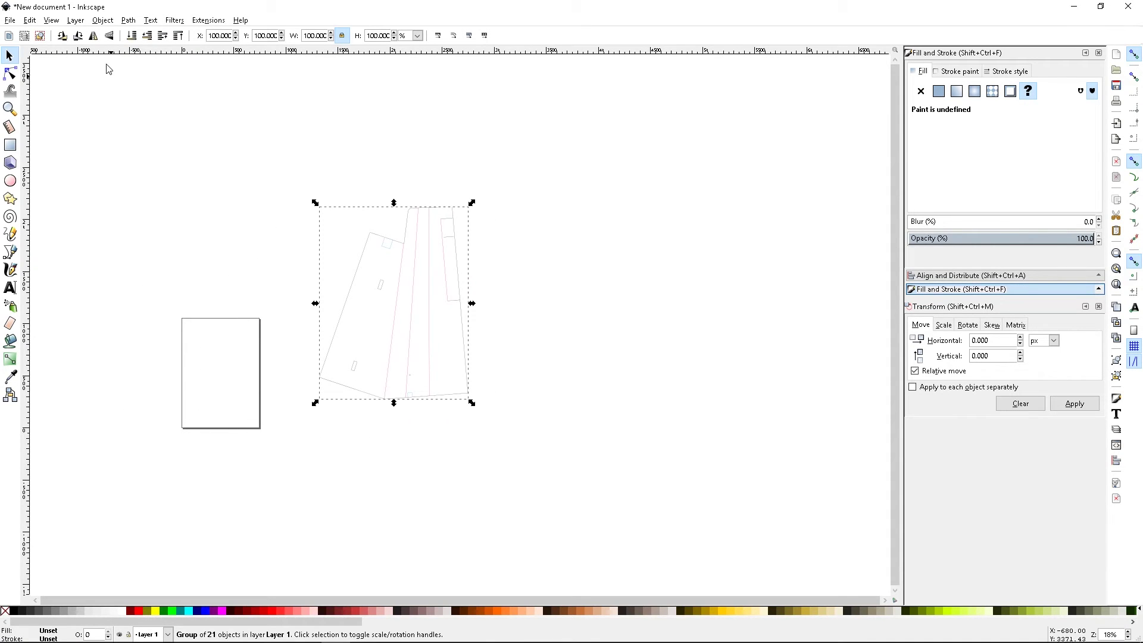
pyautogui.click(62, 36)
pyautogui.click(62, 37)
pyautogui.click(63, 36)
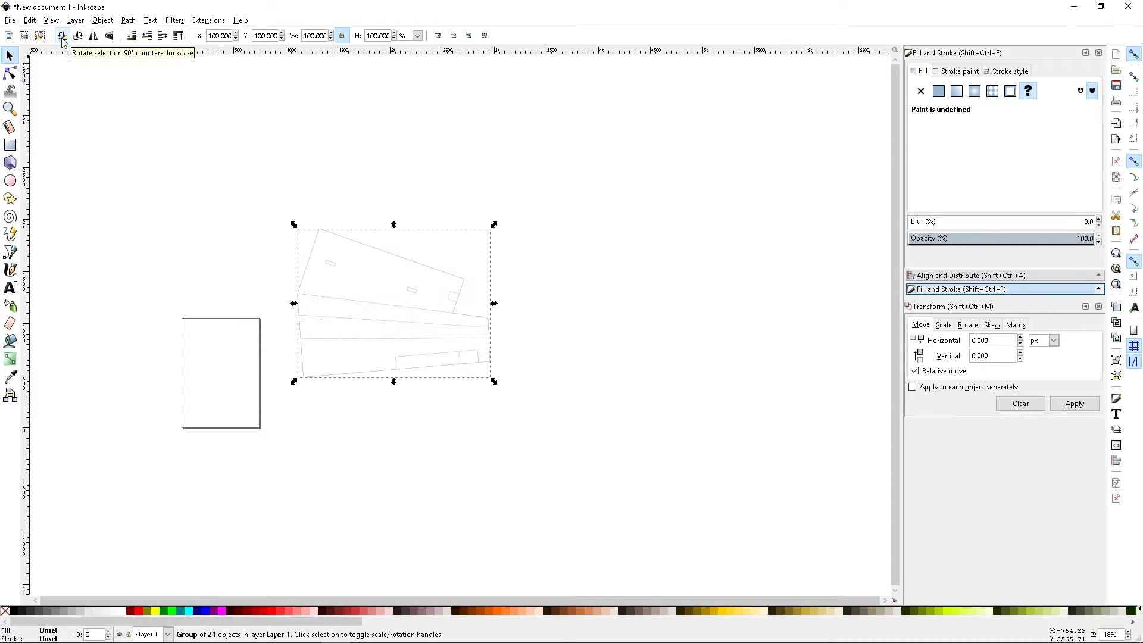
pyautogui.moveTo(367, 302); pyautogui.dragTo(467, 291)
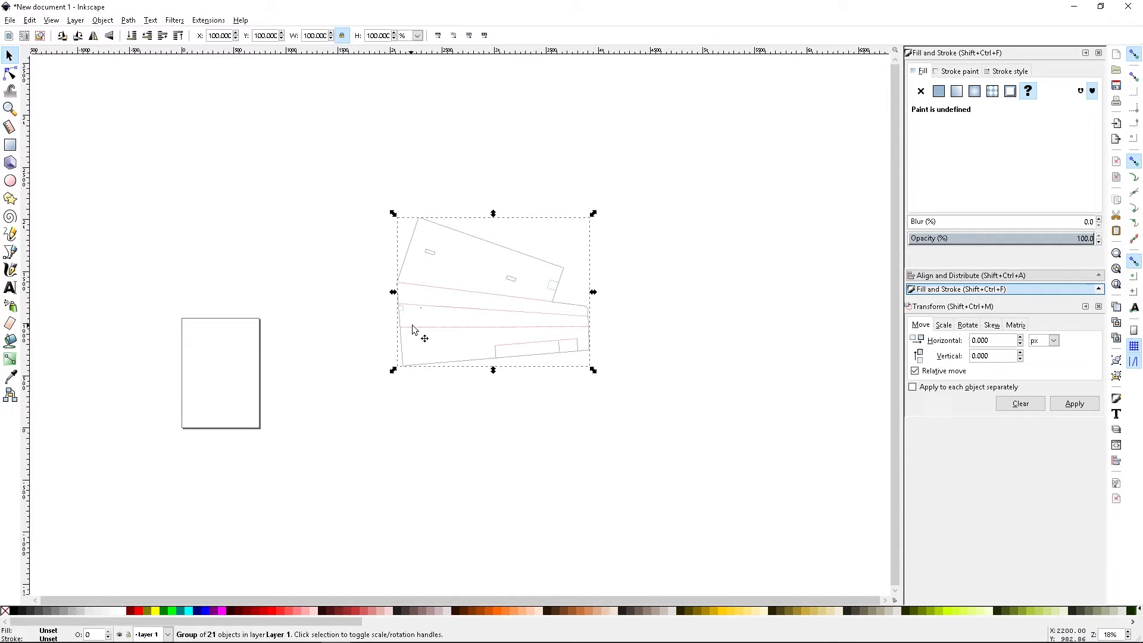
# Step: Duplicate the wing half, place the copy on the left, and flip it horizontally
pyautogui.hotkey('ctrl', 'd')
pyautogui.moveTo(478, 306); pyautogui.dragTo(334, 292)
pyautogui.click(95, 39)
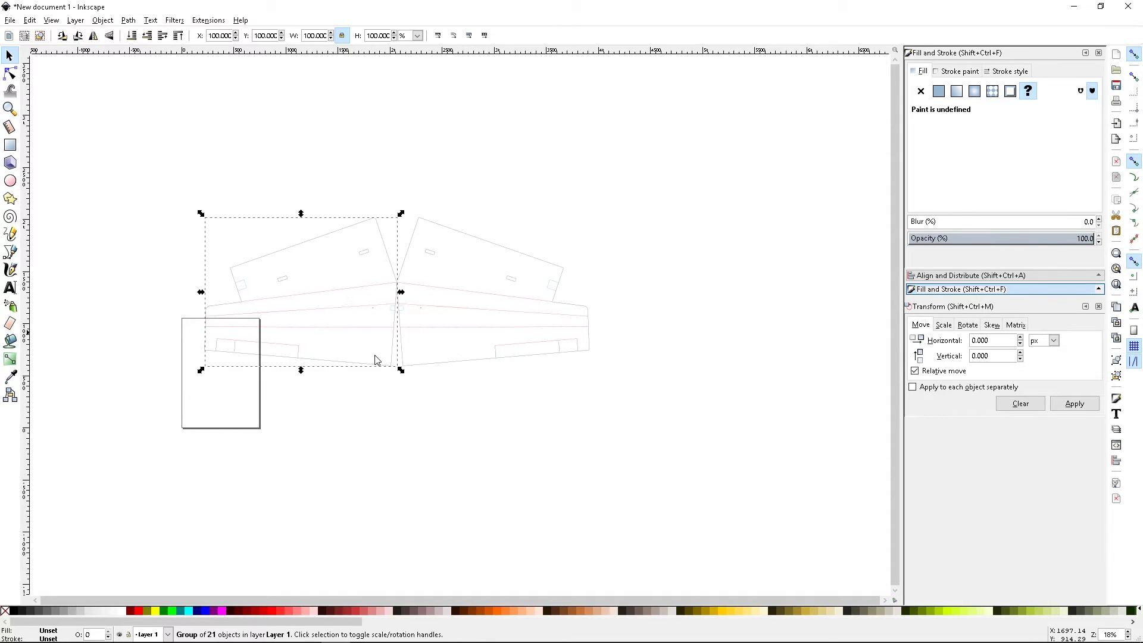
pyautogui.scroll(1, 416, 379)
pyautogui.scroll(-1, 337, 389)
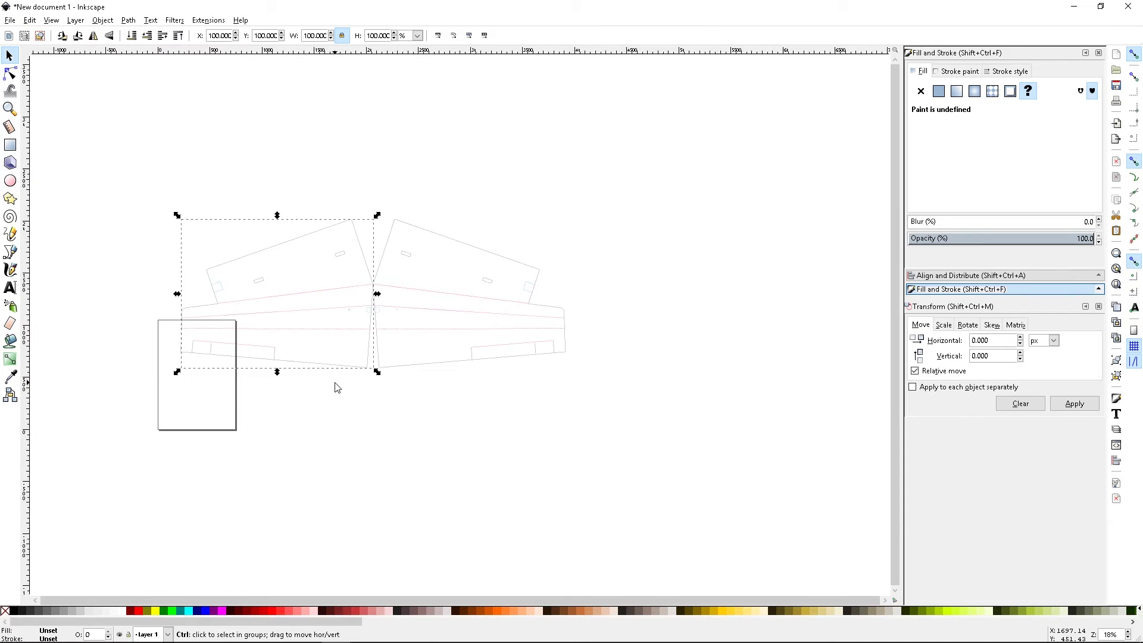
# Step: Select both wing halves together and move them to the right
pyautogui.click(368, 400)
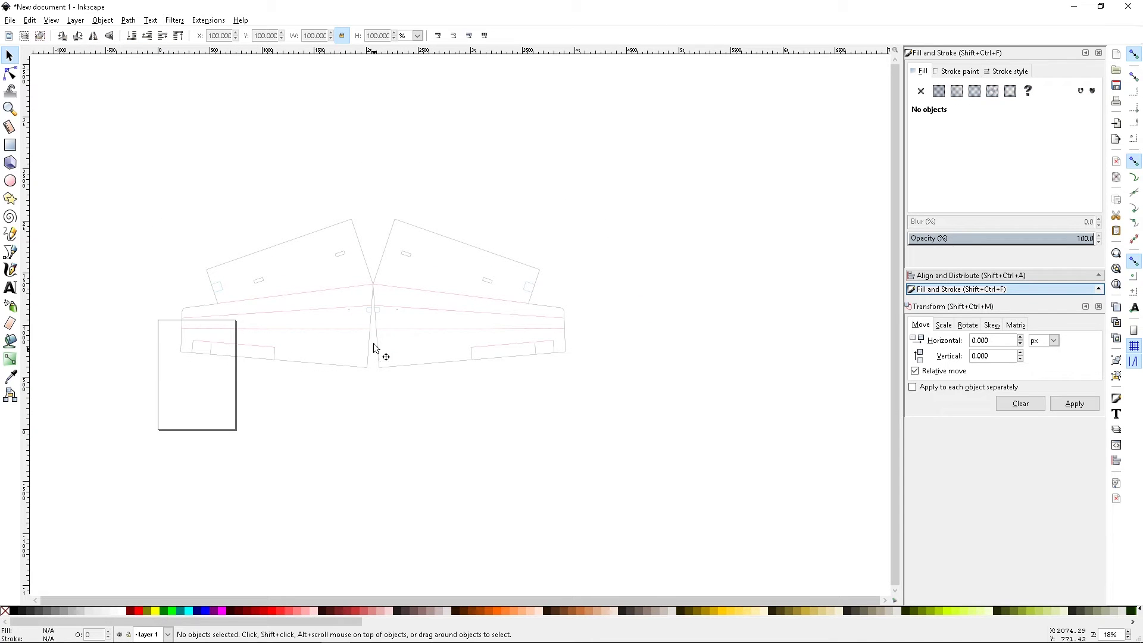
pyautogui.moveTo(633, 403); pyautogui.dragTo(98, 191)
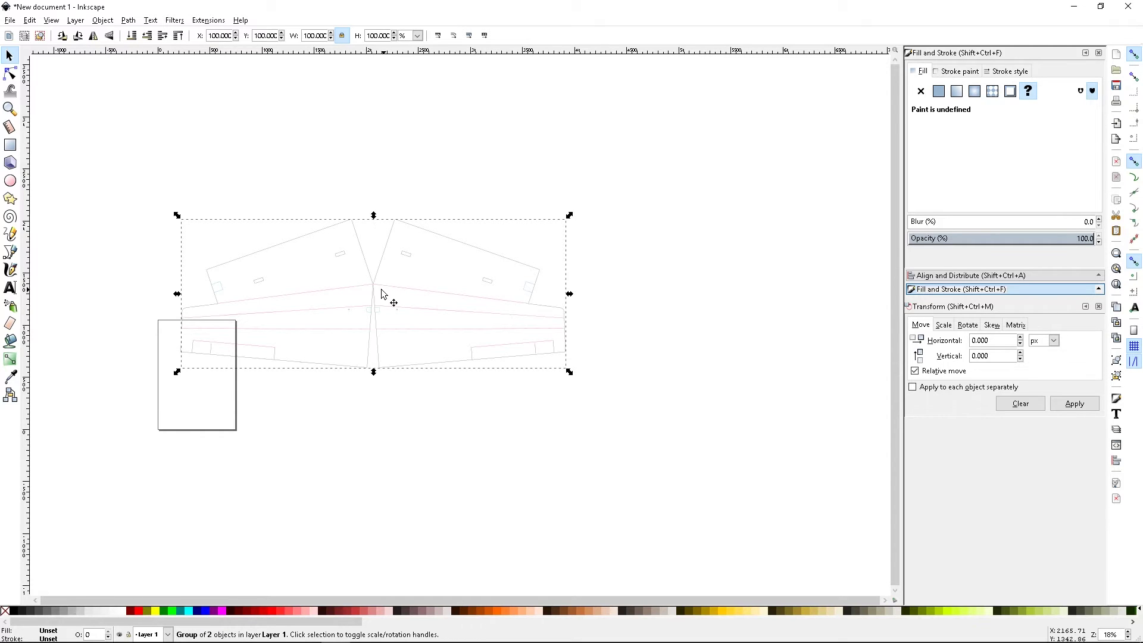
pyautogui.moveTo(383, 293); pyautogui.dragTo(454, 292)
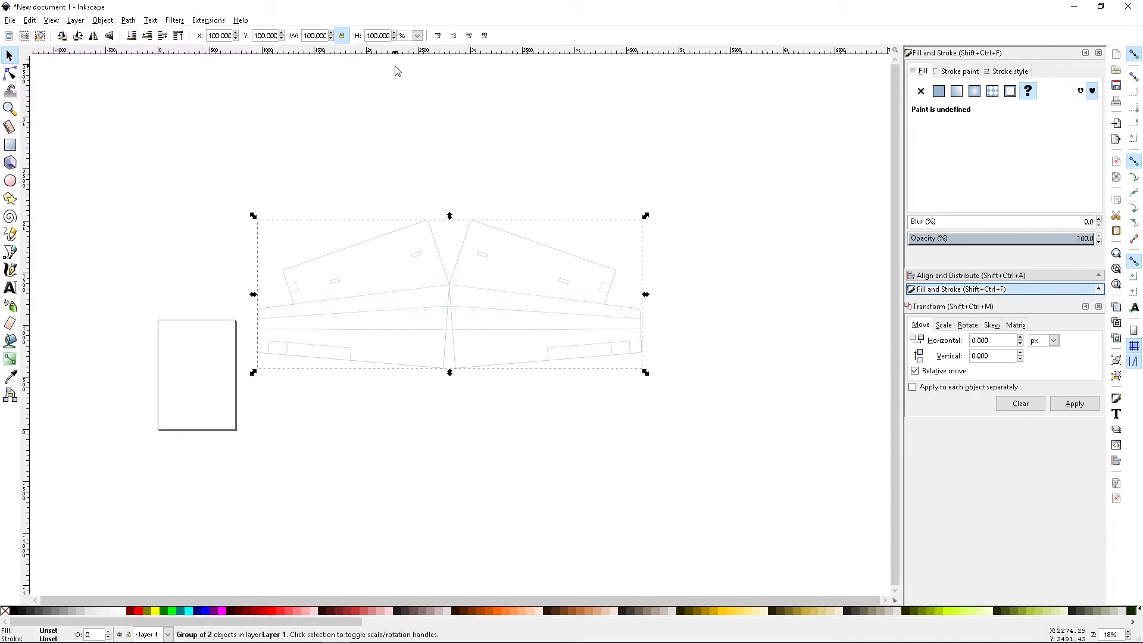
# Step: Read the wing size in inches, then millimetres (1042.21 × 402.711 mm), and nudge it right
pyautogui.click(418, 37)
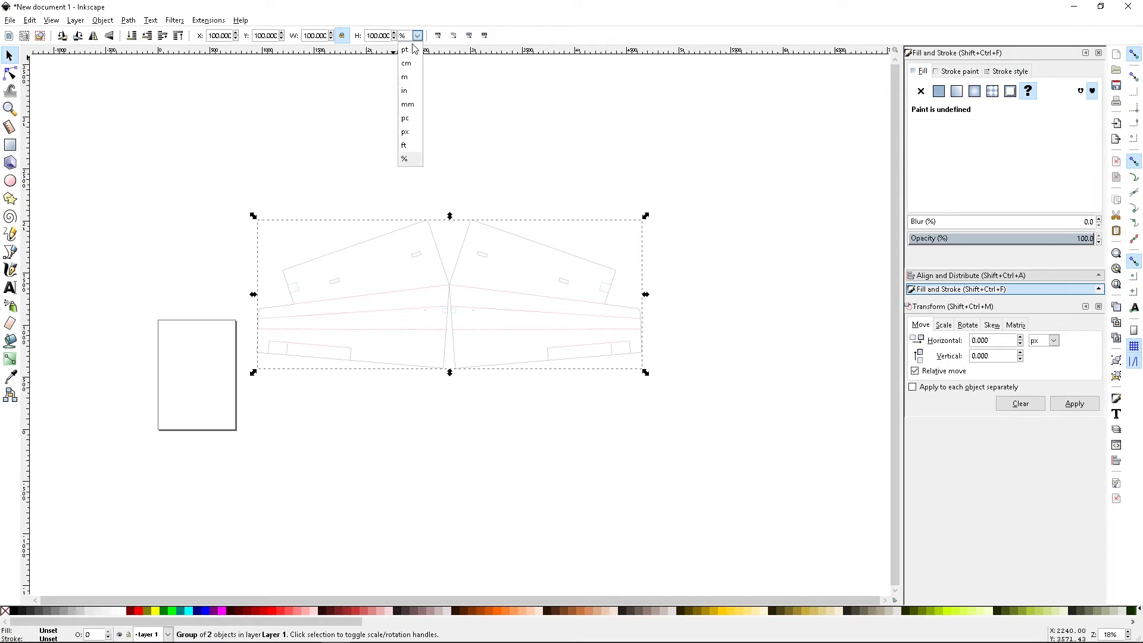
pyautogui.click(407, 78)
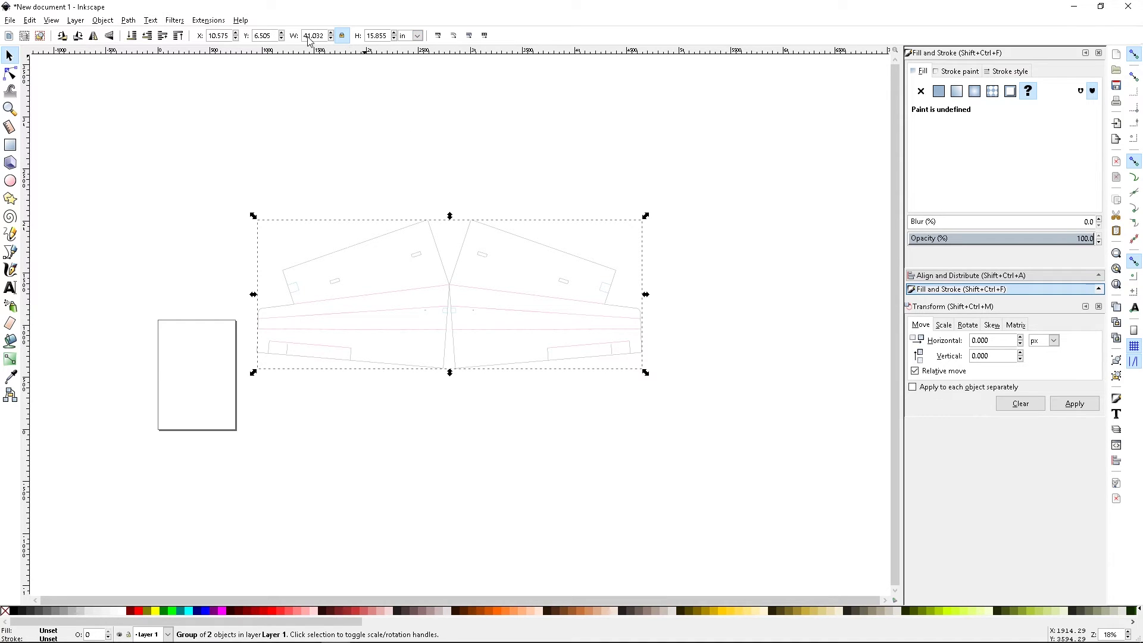
pyautogui.click(418, 35)
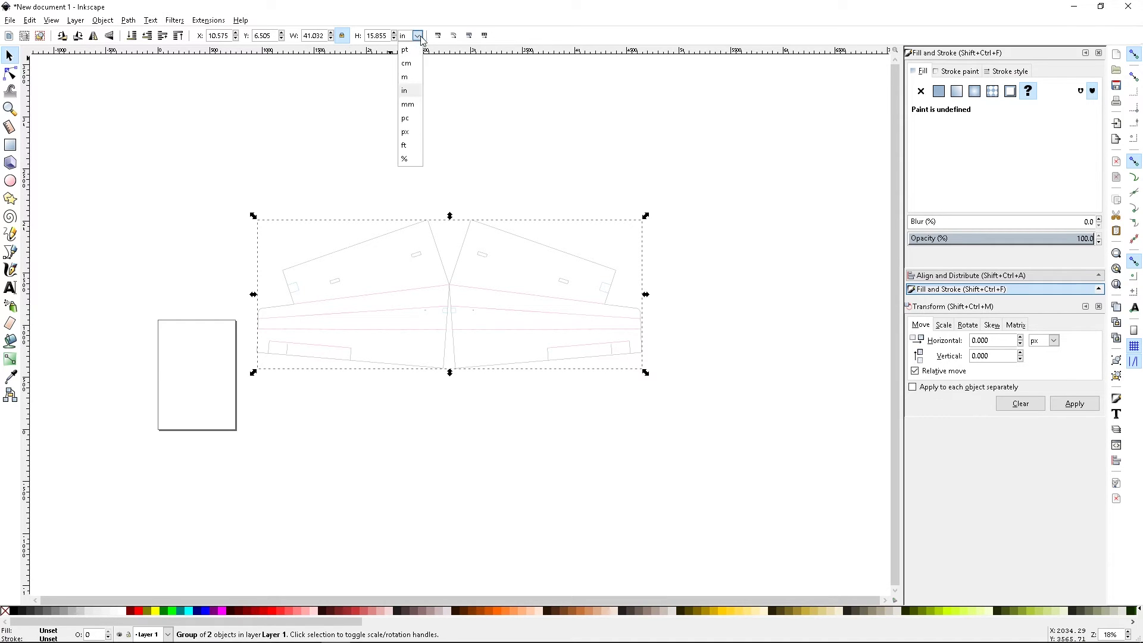
pyautogui.click(410, 108)
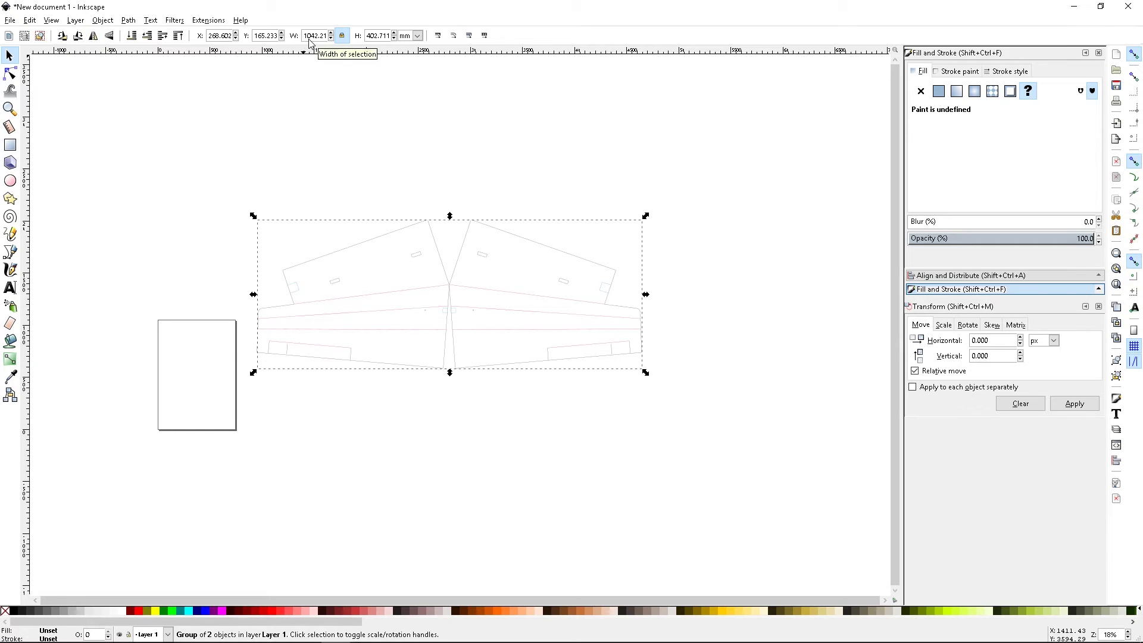
pyautogui.click(419, 142)
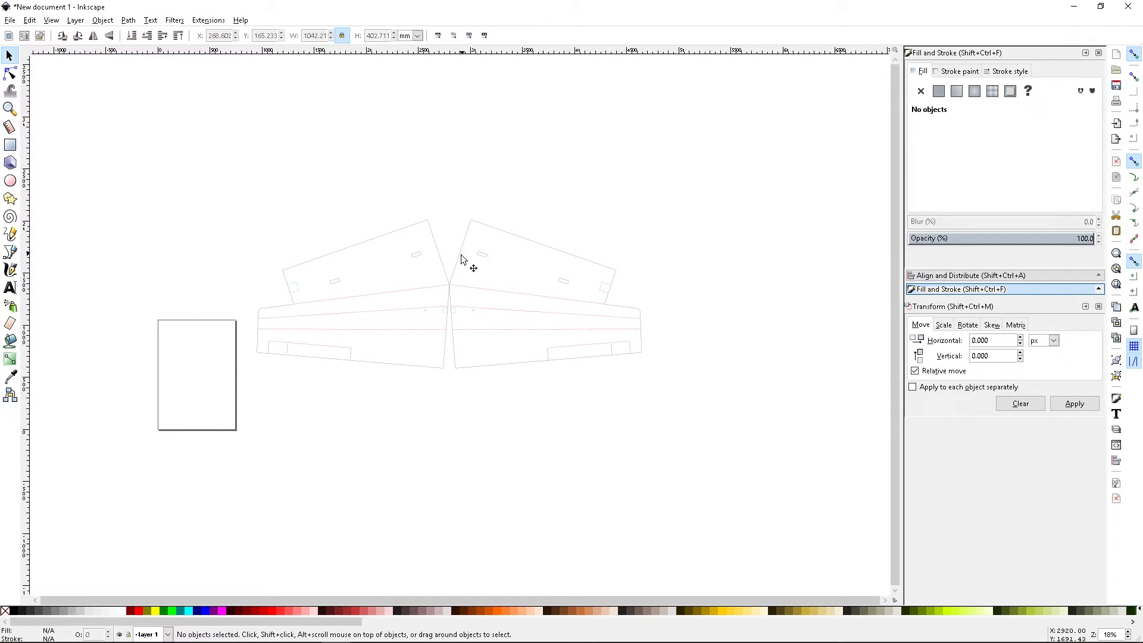
pyautogui.click(464, 294)
pyautogui.moveTo(482, 296); pyautogui.dragTo(524, 302)
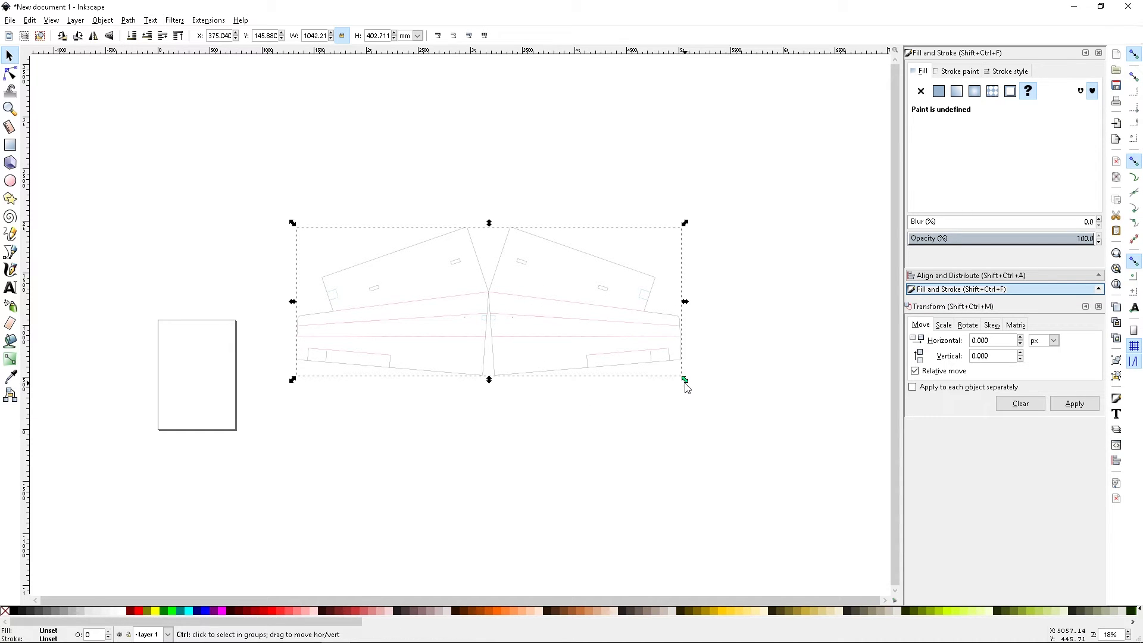
# Step: Try resizing the wing from its corner, then undo and reselect the group
pyautogui.moveTo(685, 381); pyautogui.dragTo(555, 353)
pyautogui.hotkey('ctrl', 'z')
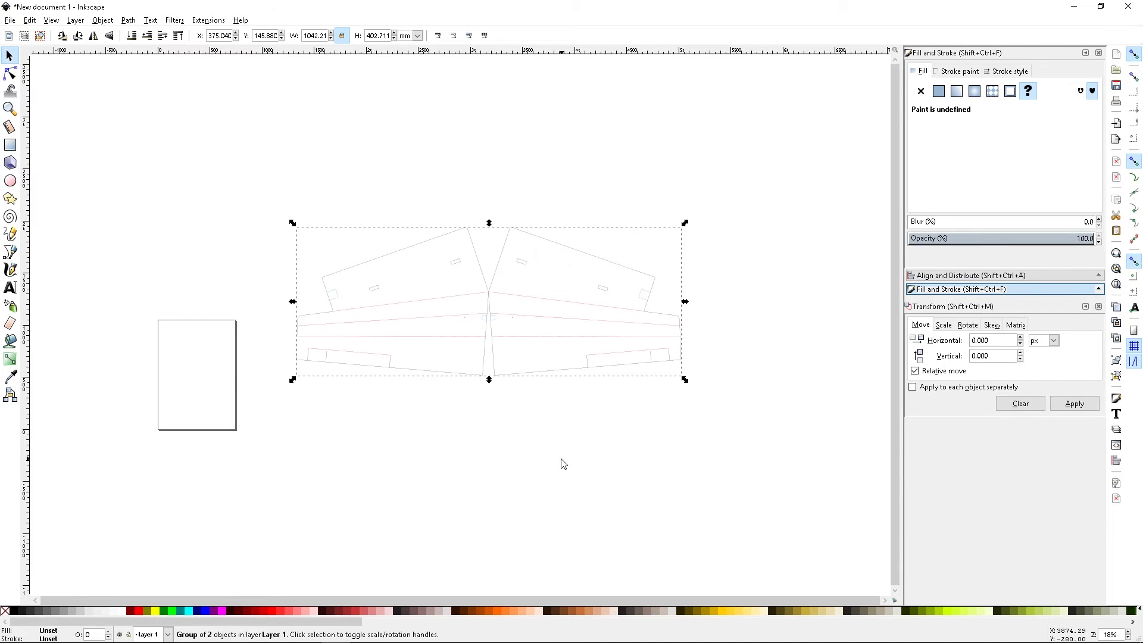
pyautogui.click(564, 464)
pyautogui.click(497, 297)
# Step: Try scaling the wing to 200%, check its size in inches, then undo back to 41.032 × 15.855 in
pyautogui.click(417, 35)
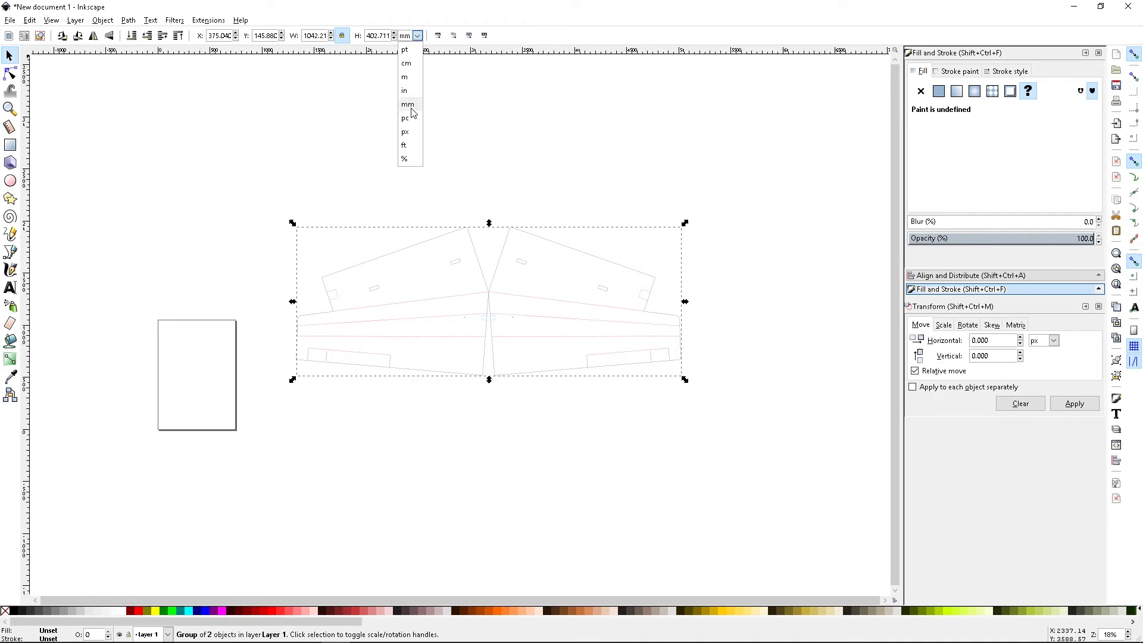
pyautogui.click(406, 159)
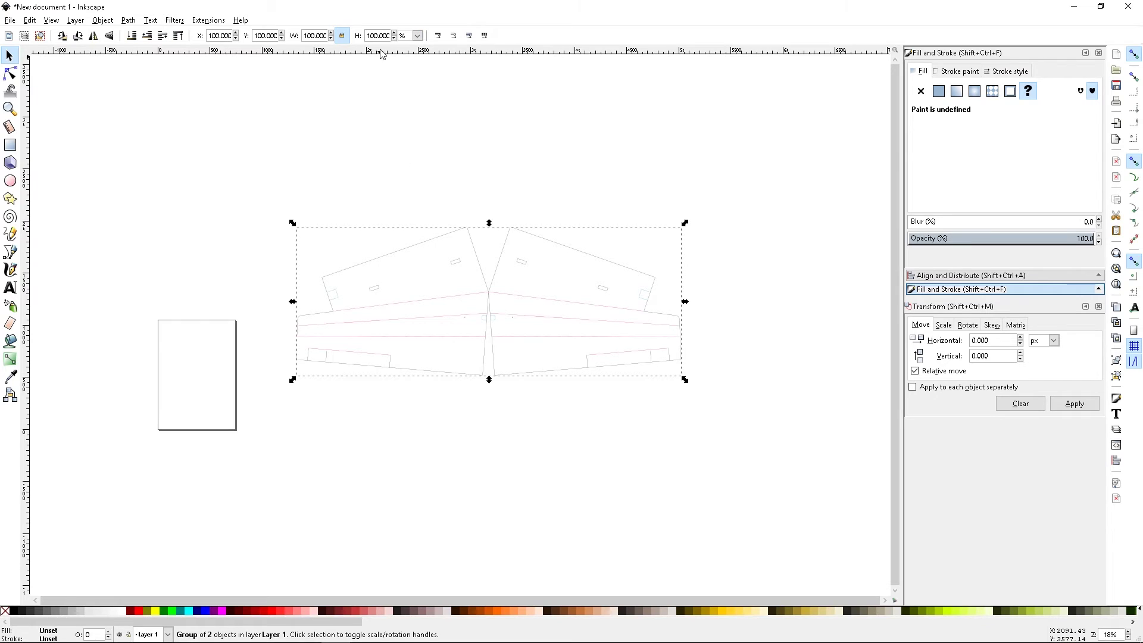
pyautogui.tripleClick(369, 35)
pyautogui.write('200')
pyautogui.press('Return')
pyautogui.click(418, 35)
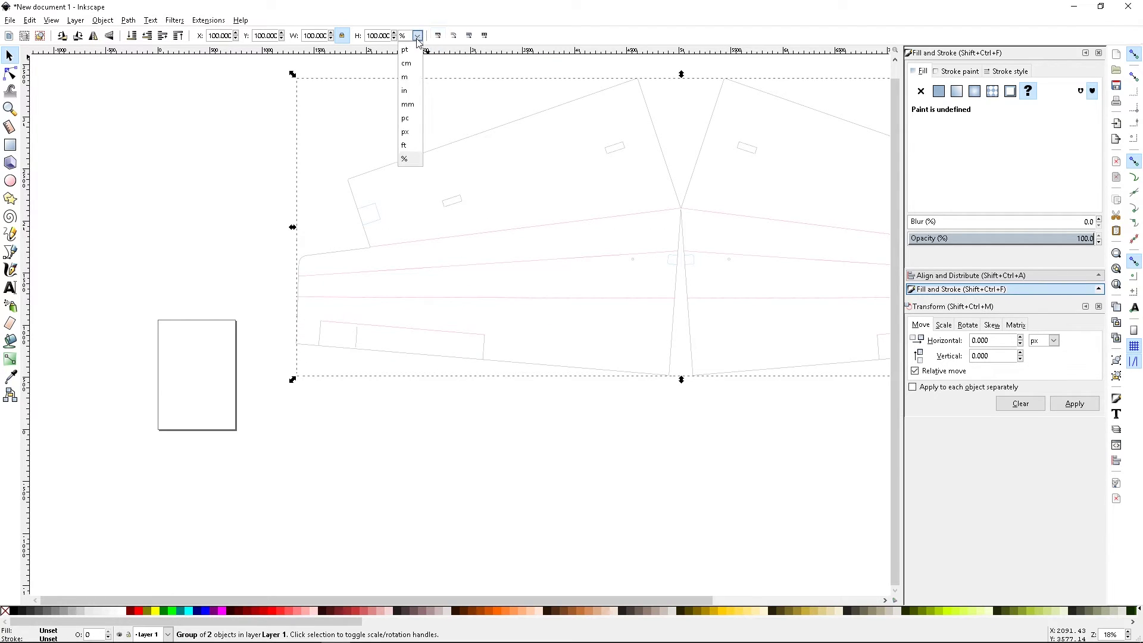
pyautogui.click(409, 93)
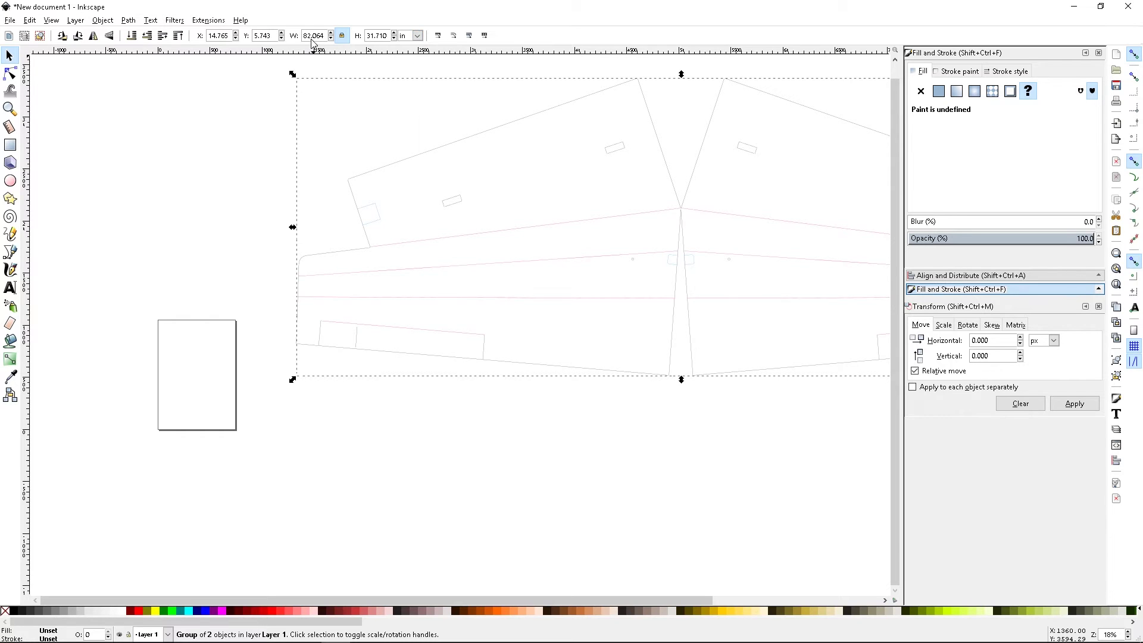
pyautogui.hotkey('ctrl', 'z')
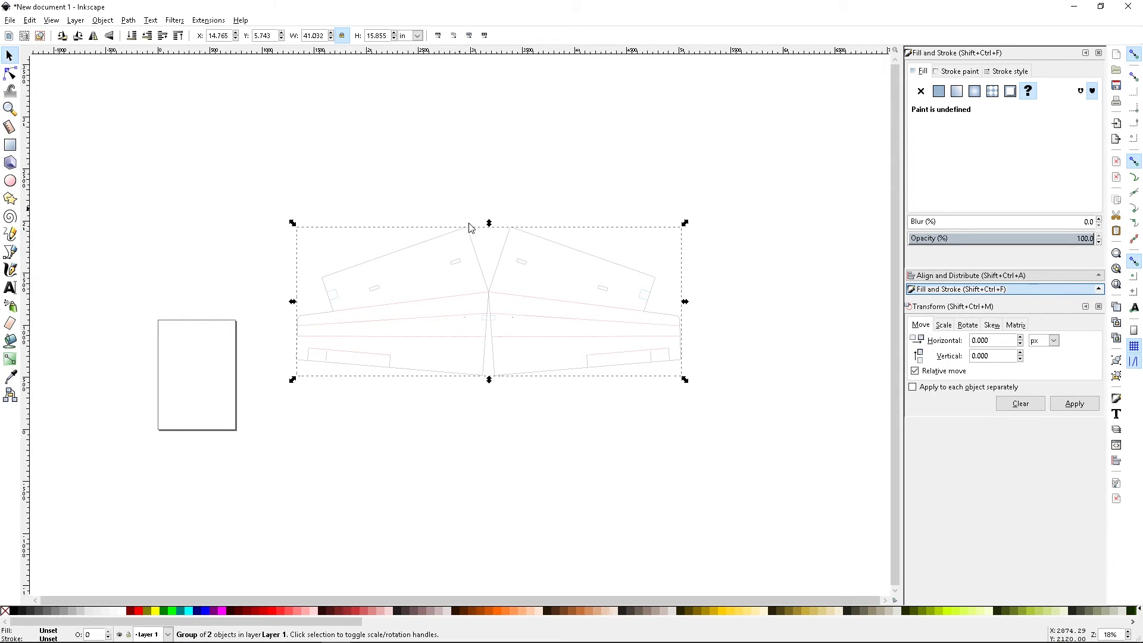
# Step: Move the wing plan group down and to the left on the canvas
pyautogui.click(530, 206)
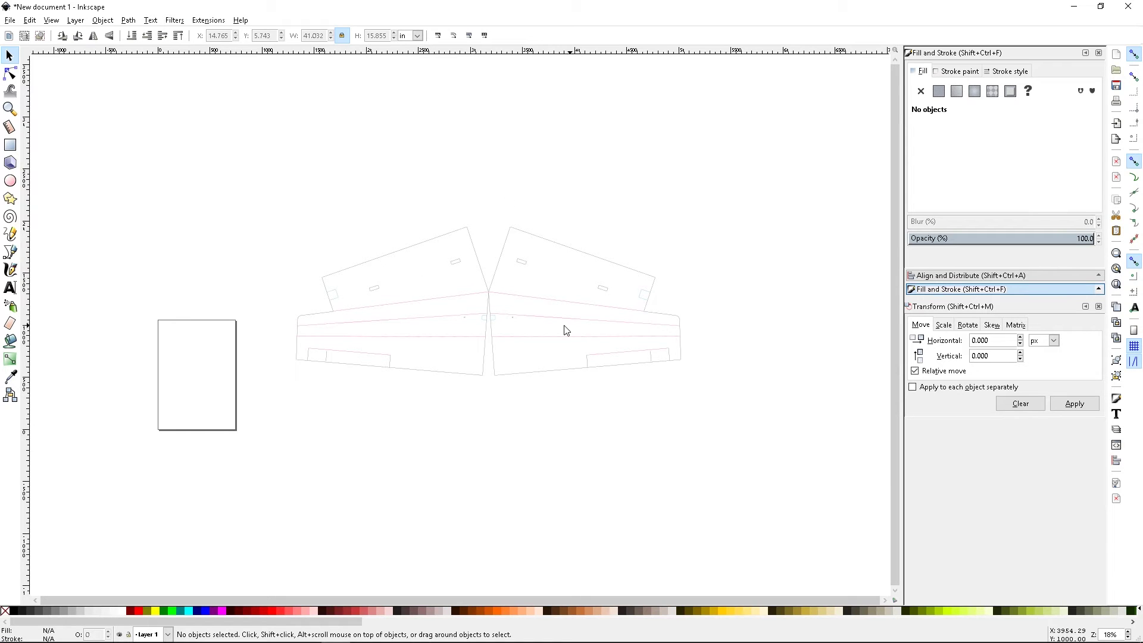
pyautogui.click(530, 342)
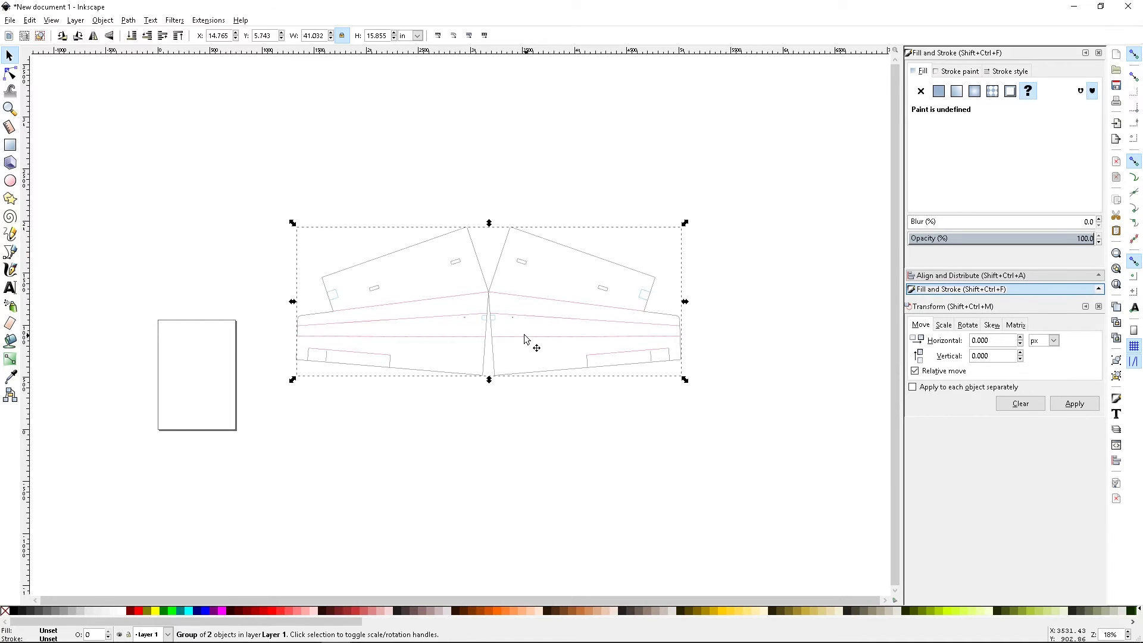
pyautogui.moveTo(527, 341); pyautogui.dragTo(382, 572)
# Step: Duplicate the wing plan and arrange the three copies stacked vertically
pyautogui.click(502, 339)
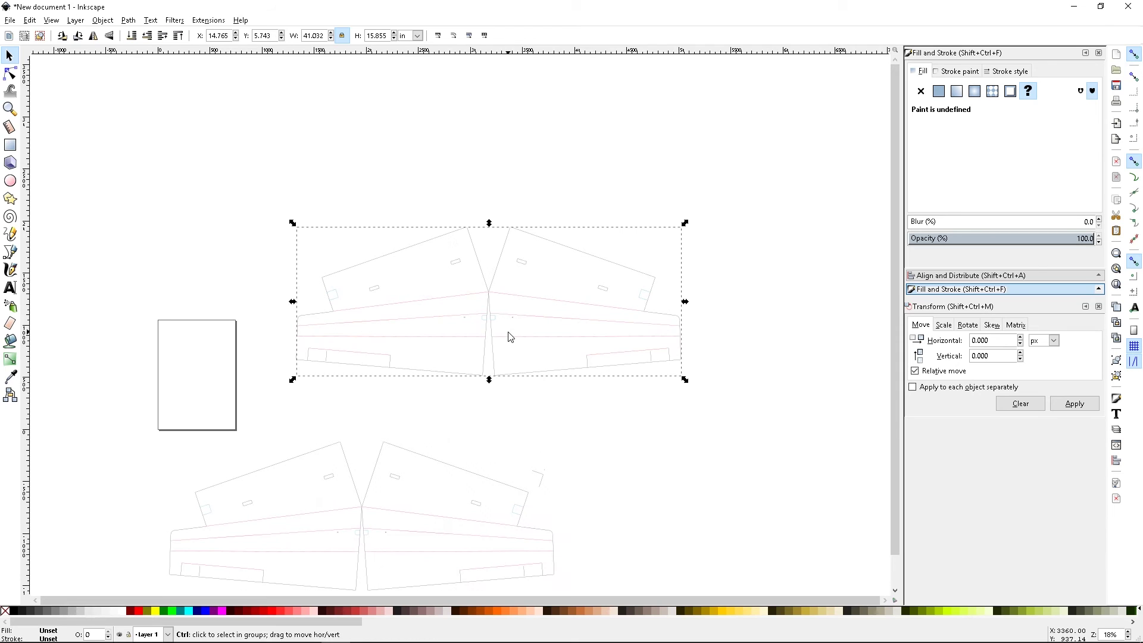
pyautogui.hotkey('ctrl', 'd')
pyautogui.moveTo(508, 338); pyautogui.dragTo(619, 149)
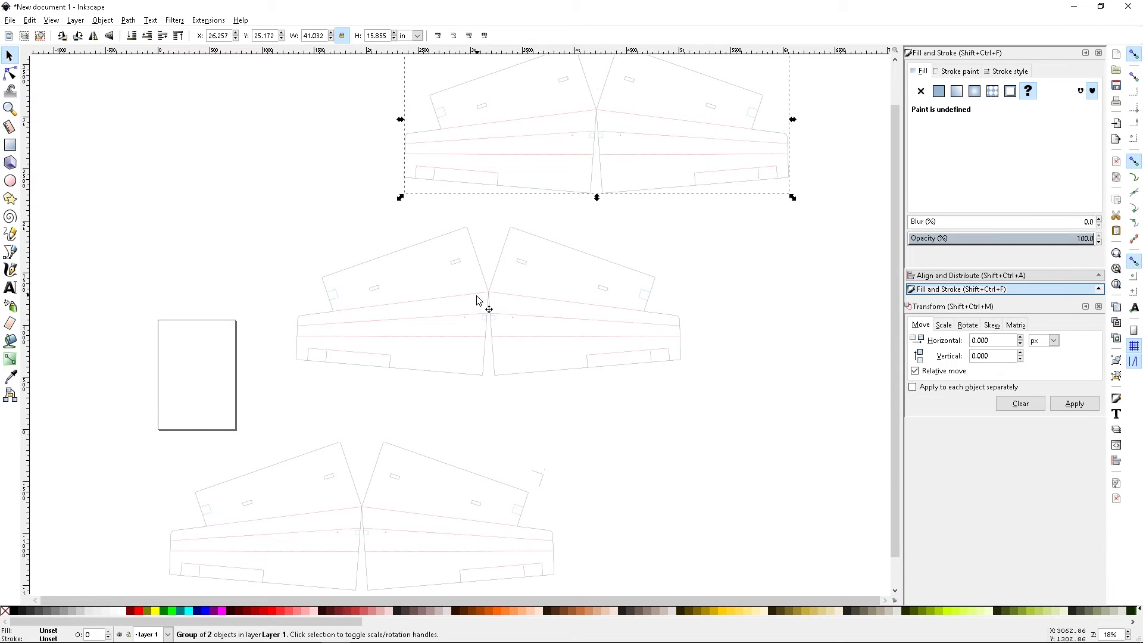
pyautogui.moveTo(477, 301); pyautogui.dragTo(559, 327)
pyautogui.moveTo(591, 167); pyautogui.dragTo(563, 185)
pyautogui.moveTo(411, 524); pyautogui.dragTo(514, 490)
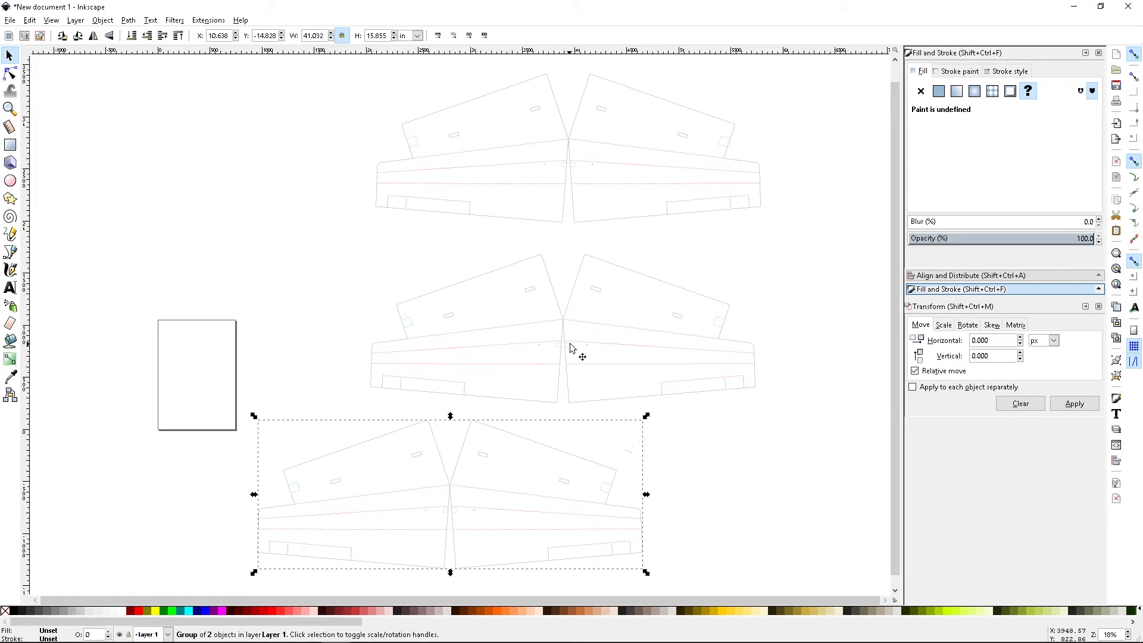
pyautogui.moveTo(568, 350); pyautogui.dragTo(525, 341)
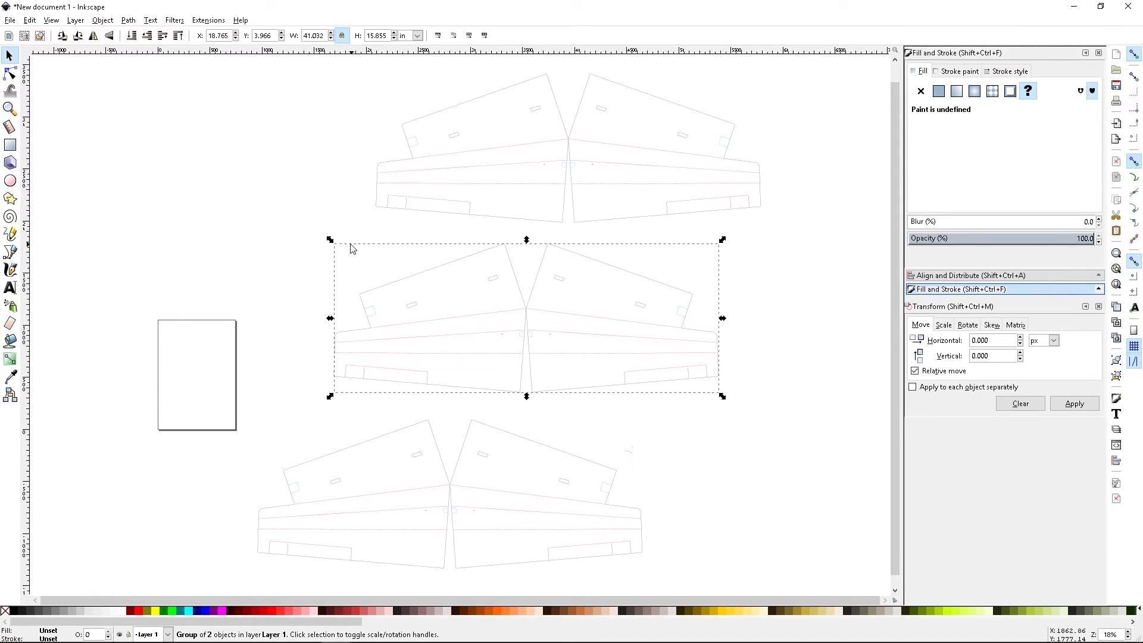
pyautogui.moveTo(134, 640)
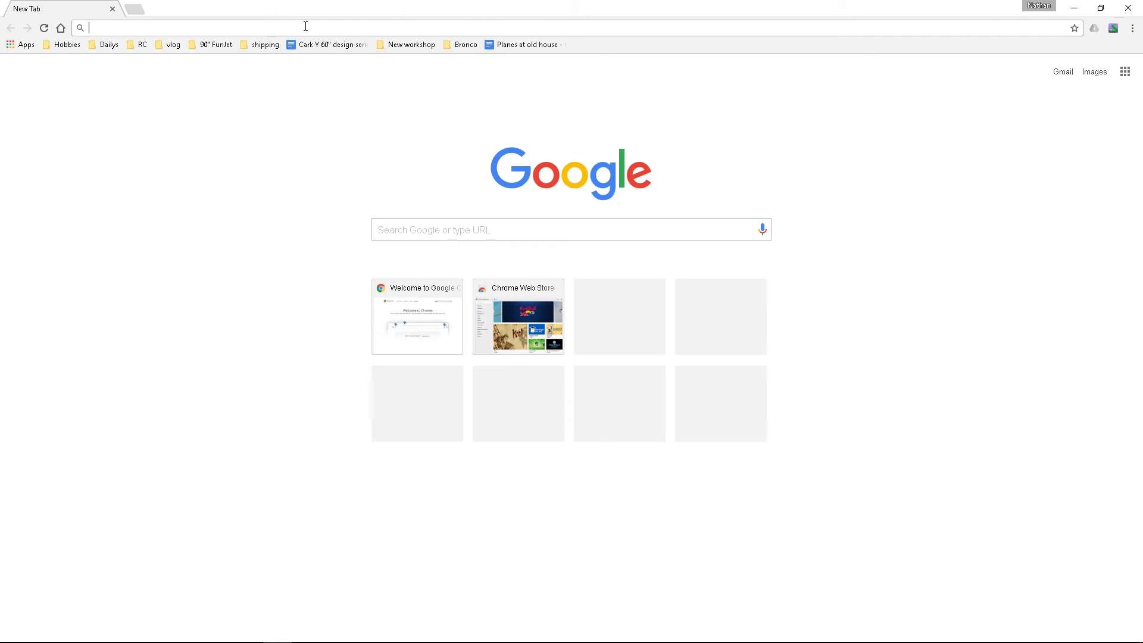
# Step: Search 'percentage of a number' and open Calculator Soup's Percentage Calculator
pyautogui.write('percentage')
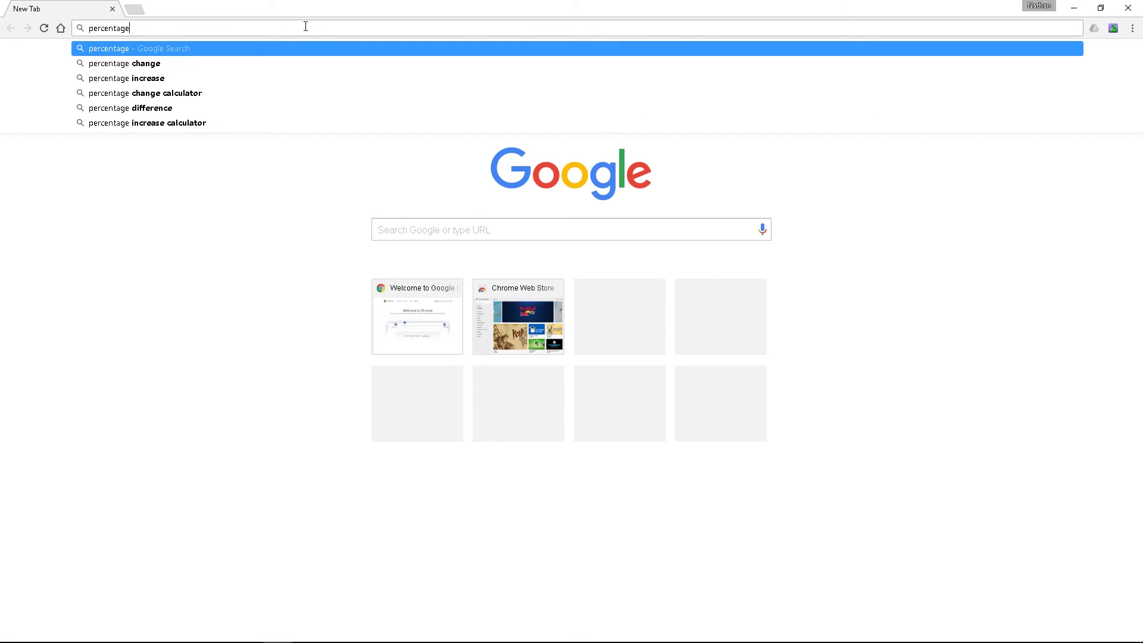
pyautogui.write(' of')
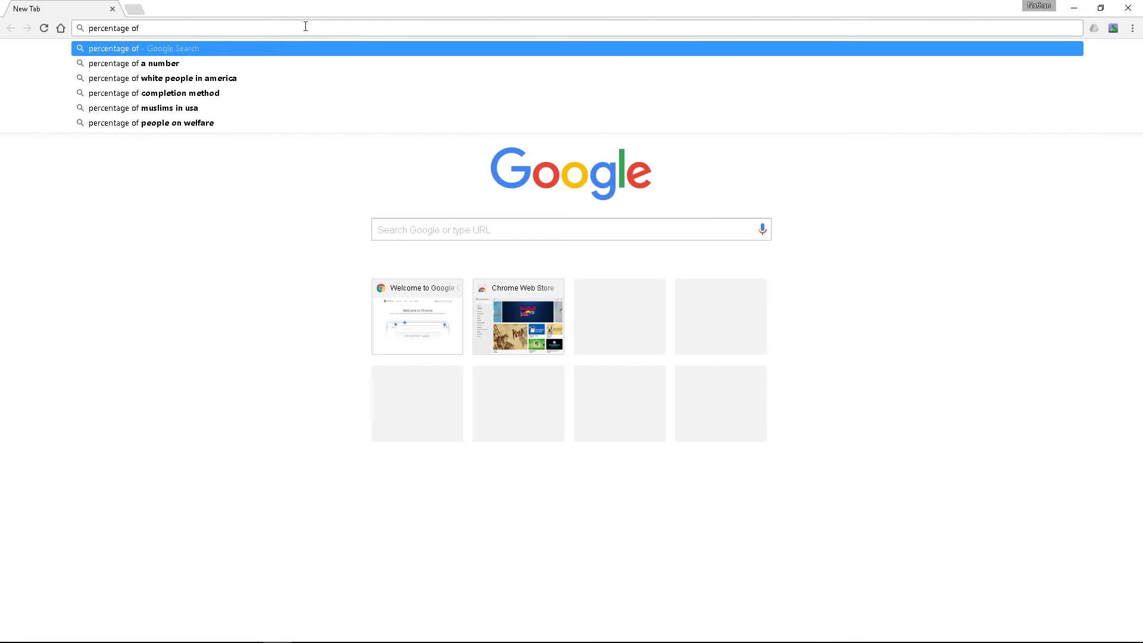
pyautogui.write(' a nu')
pyautogui.press('BackSpace')
pyautogui.press('BackSpace')
pyautogui.press('BackSpace')
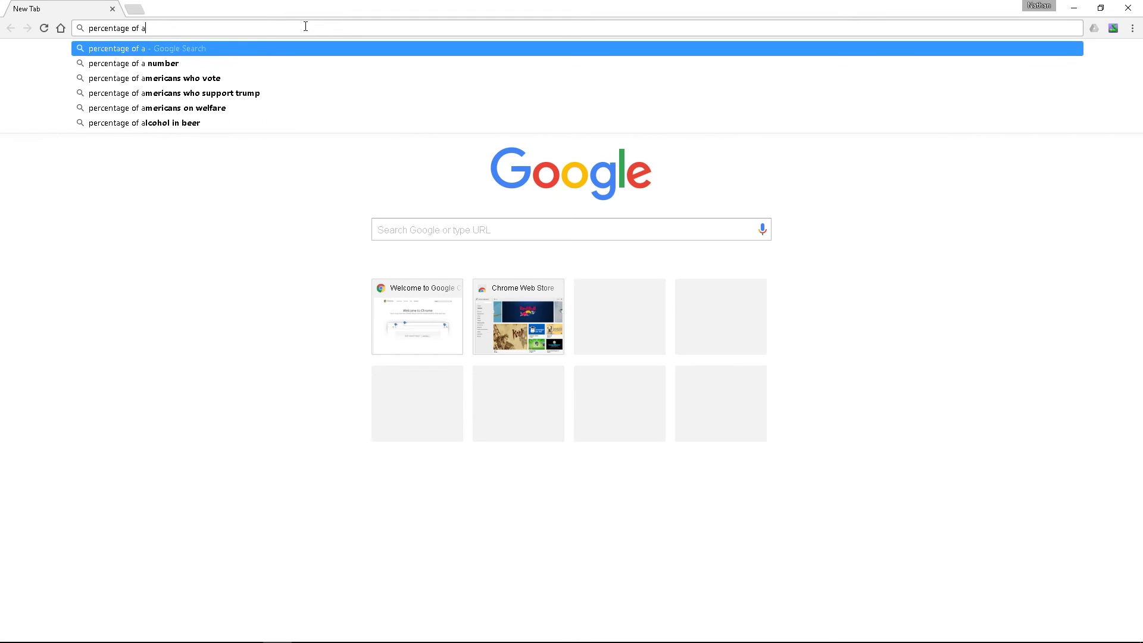
pyautogui.write('number')
pyautogui.press('Return')
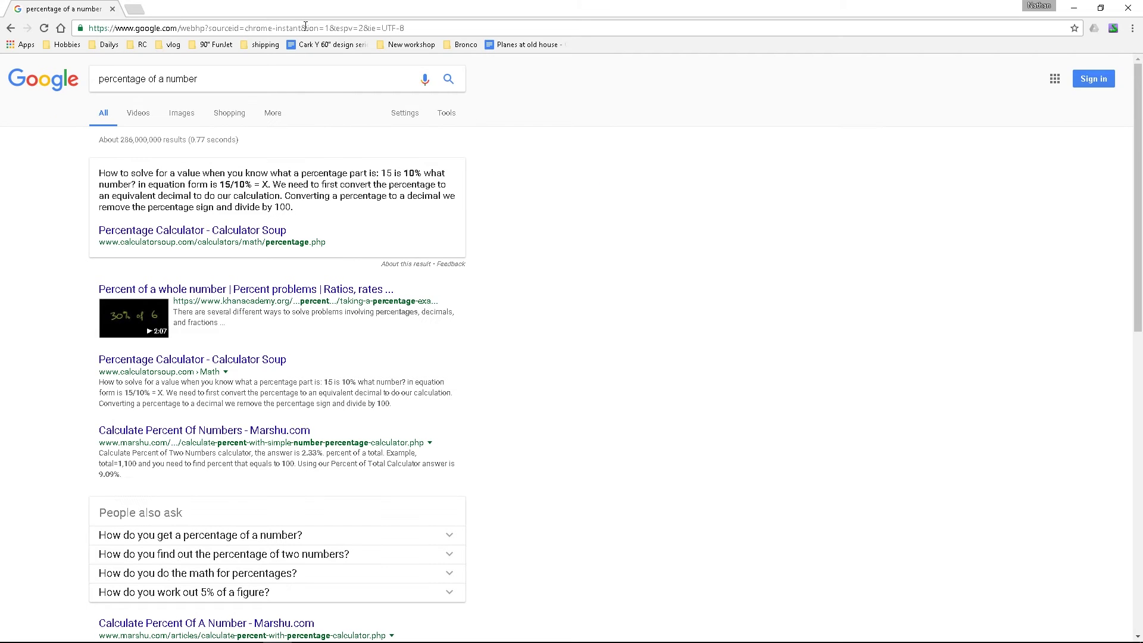
pyautogui.click(188, 364)
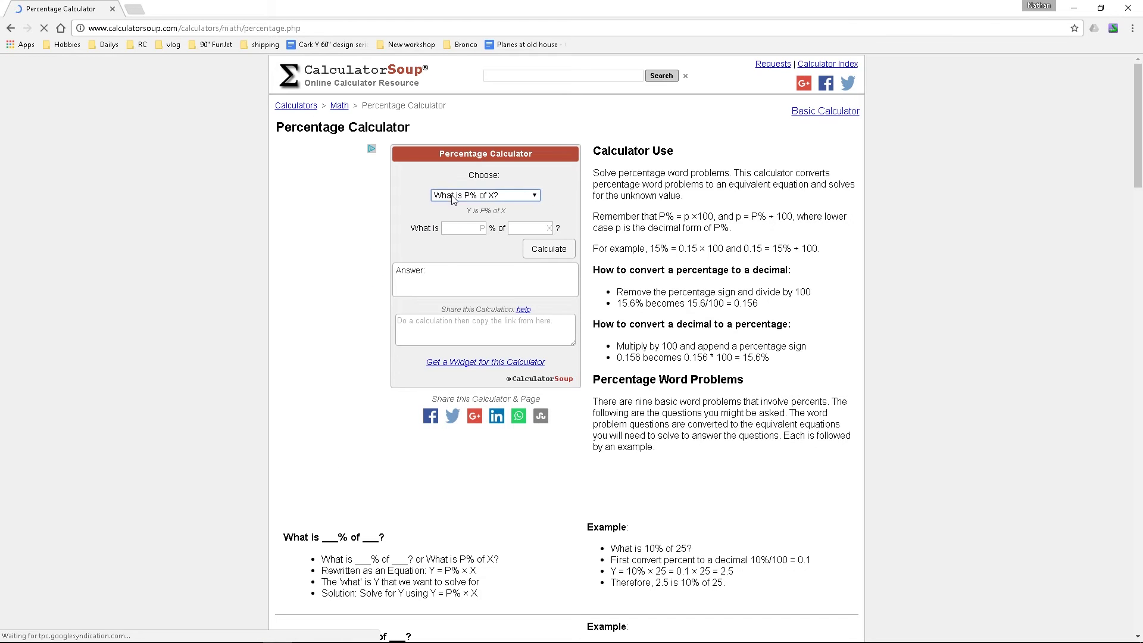
# Step: Use Calculator Soup's 'Y is what percent of X?' problem to find that 24 is 58.54% of 41
pyautogui.click(529, 196)
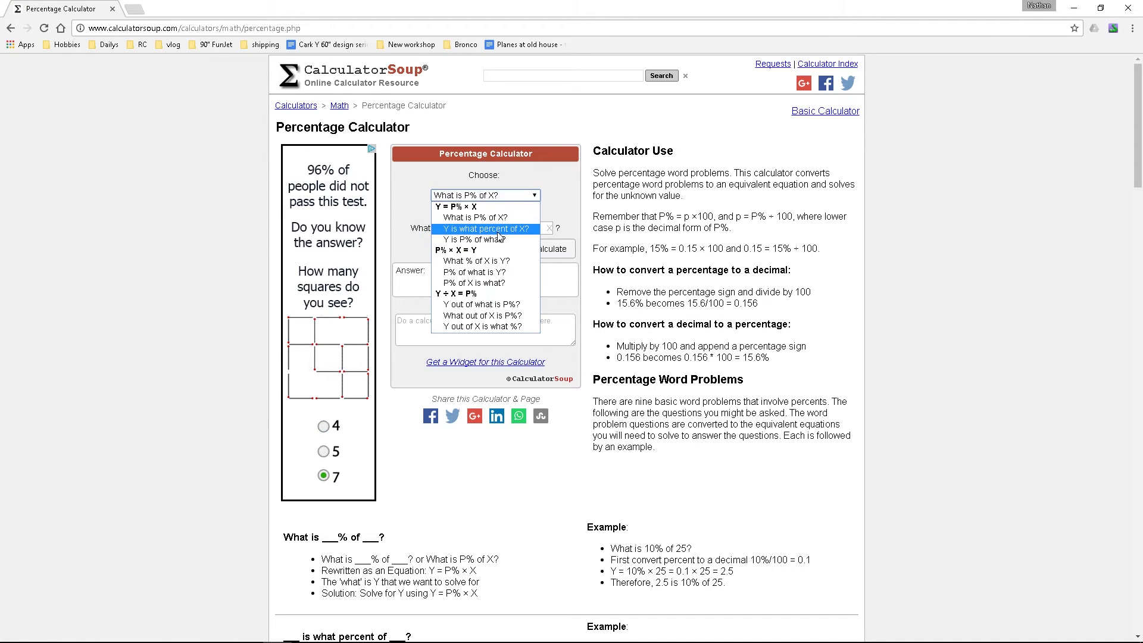
pyautogui.click(510, 233)
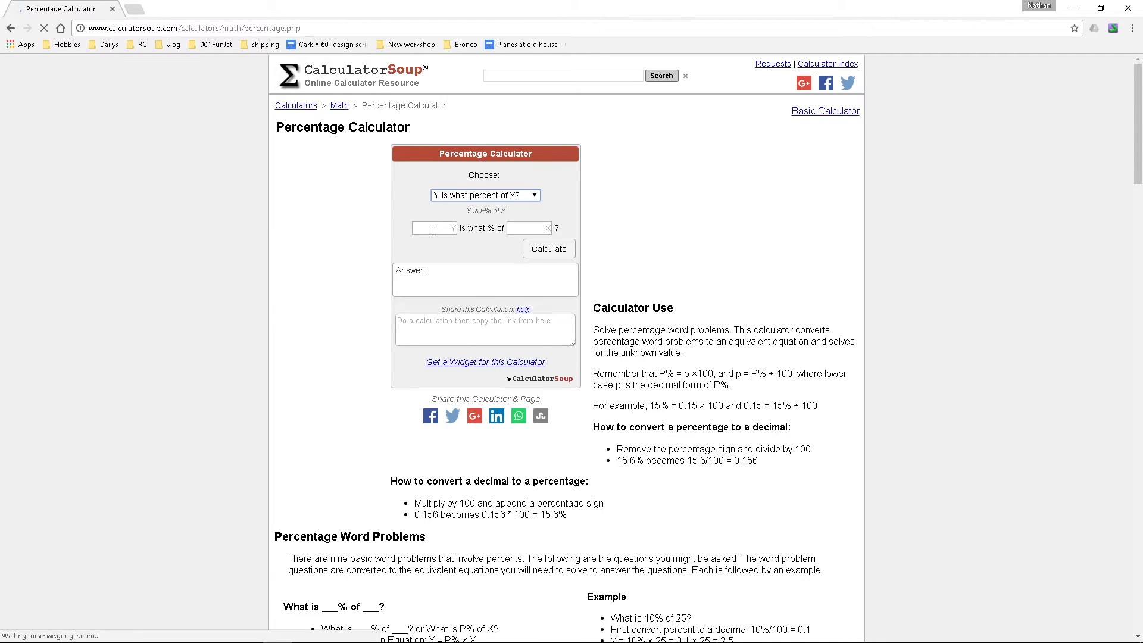
pyautogui.click(453, 228)
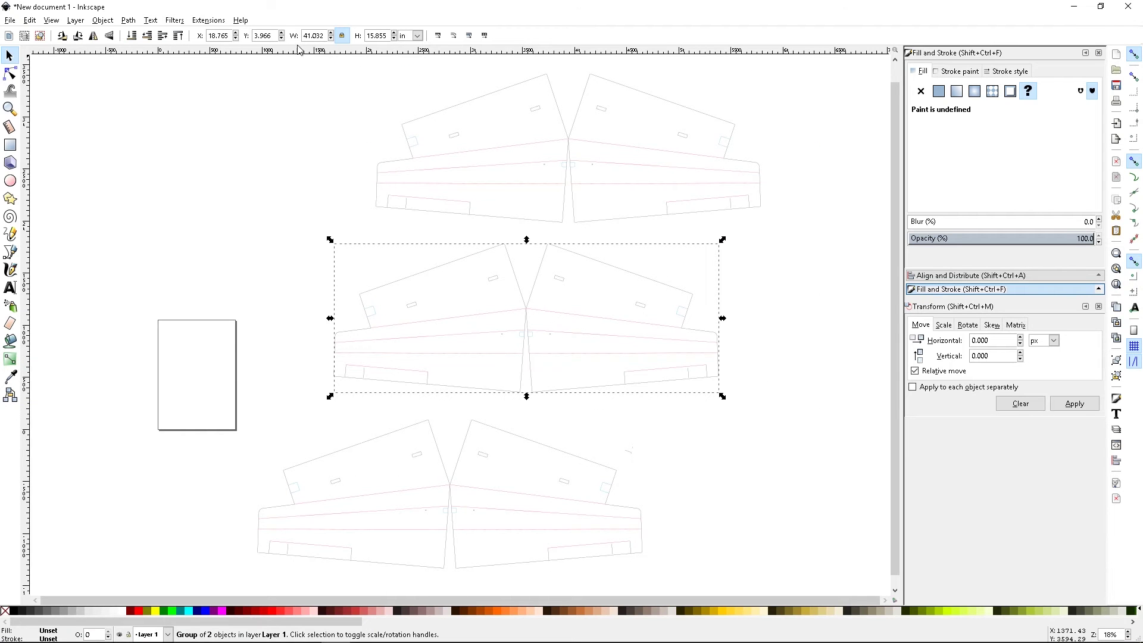
pyautogui.moveTo(324, 637)
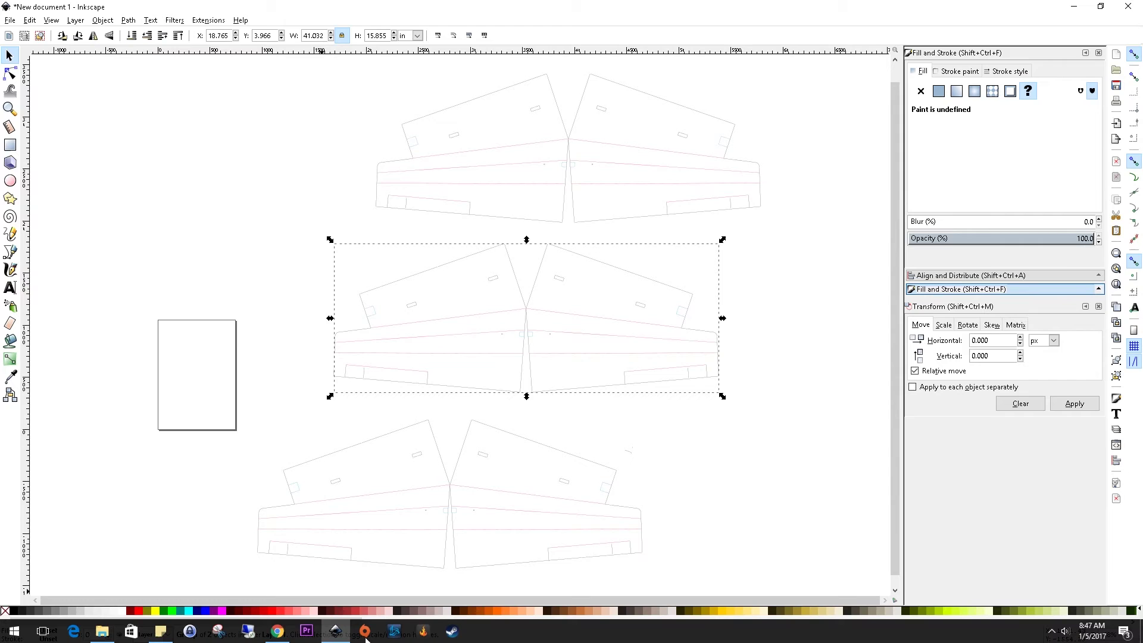
pyautogui.click(276, 633)
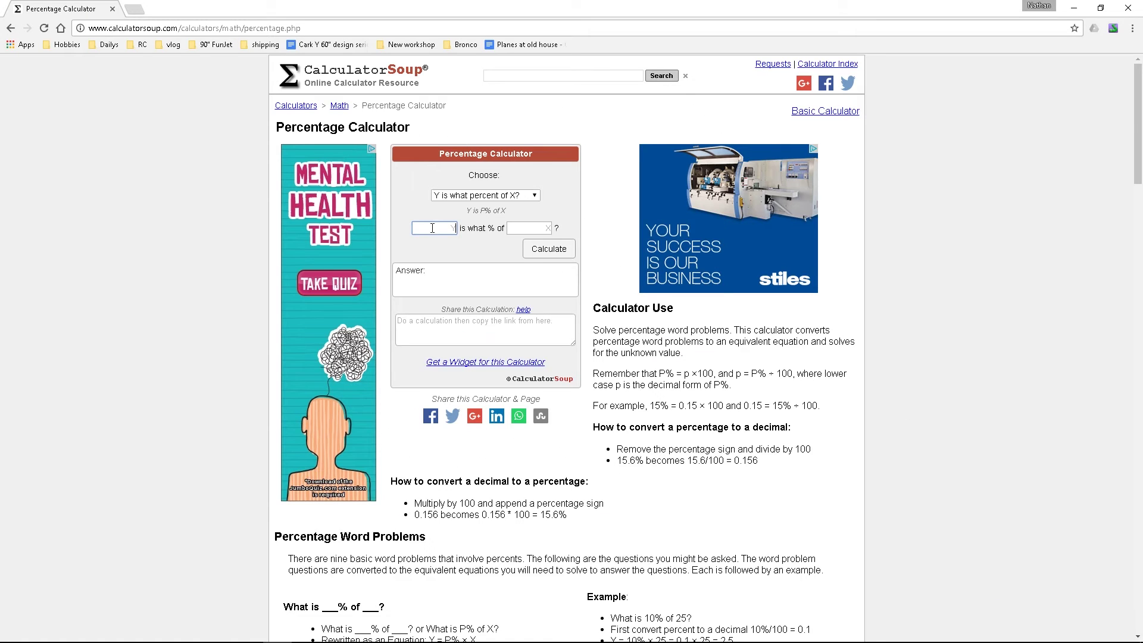
pyautogui.click(516, 228)
pyautogui.hotkey('shift', 'Tab')
pyautogui.write('24')
pyautogui.click(565, 256)
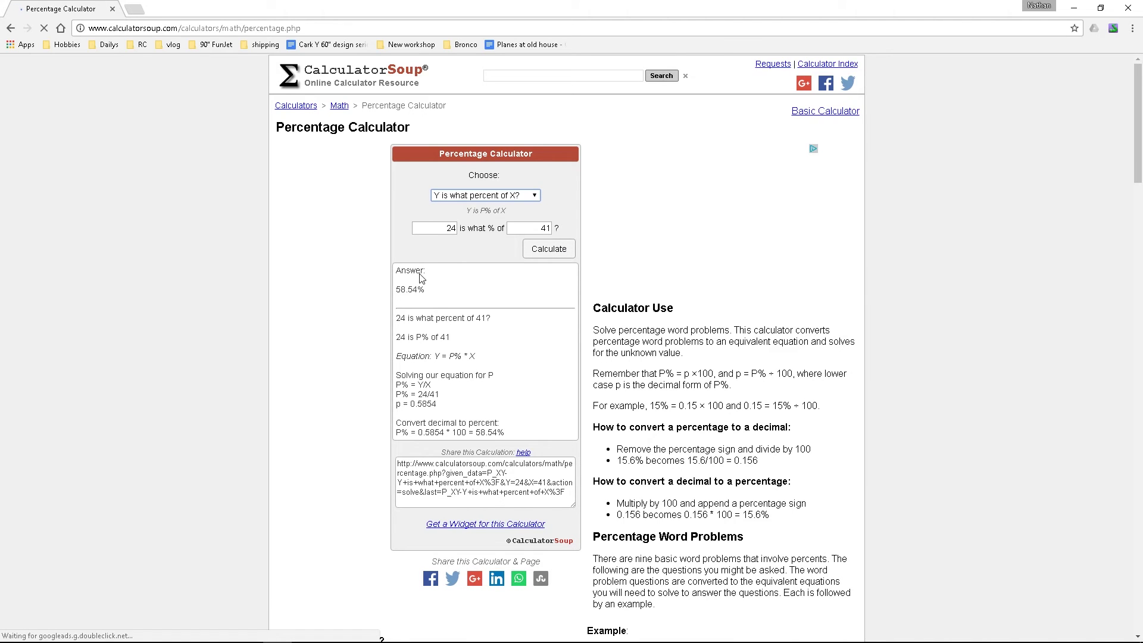
# Step: In Inkscape, select all three wing plans and scale them to 58.54% height with size units in %
pyautogui.moveTo(464, 630)
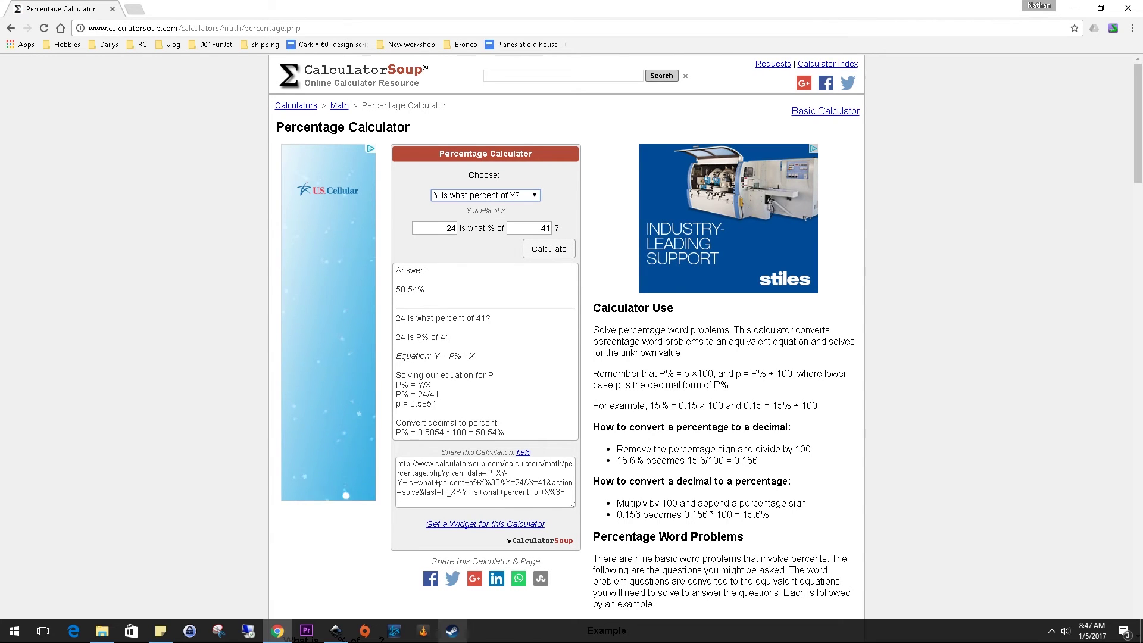
pyautogui.click(335, 630)
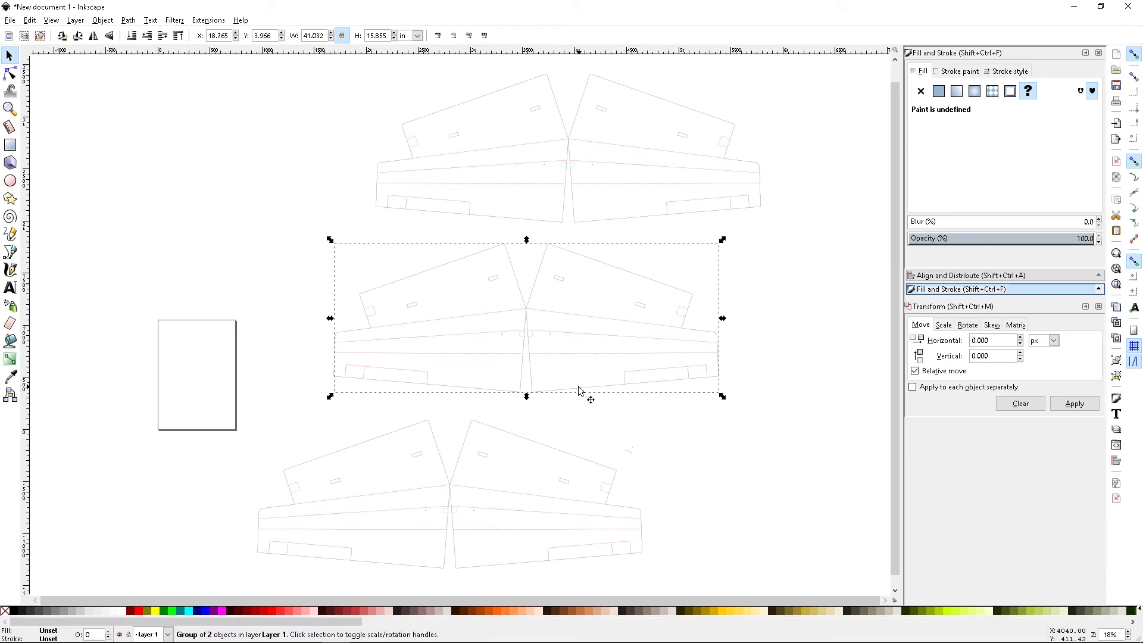
pyautogui.hotkey('ctrl', 'a')
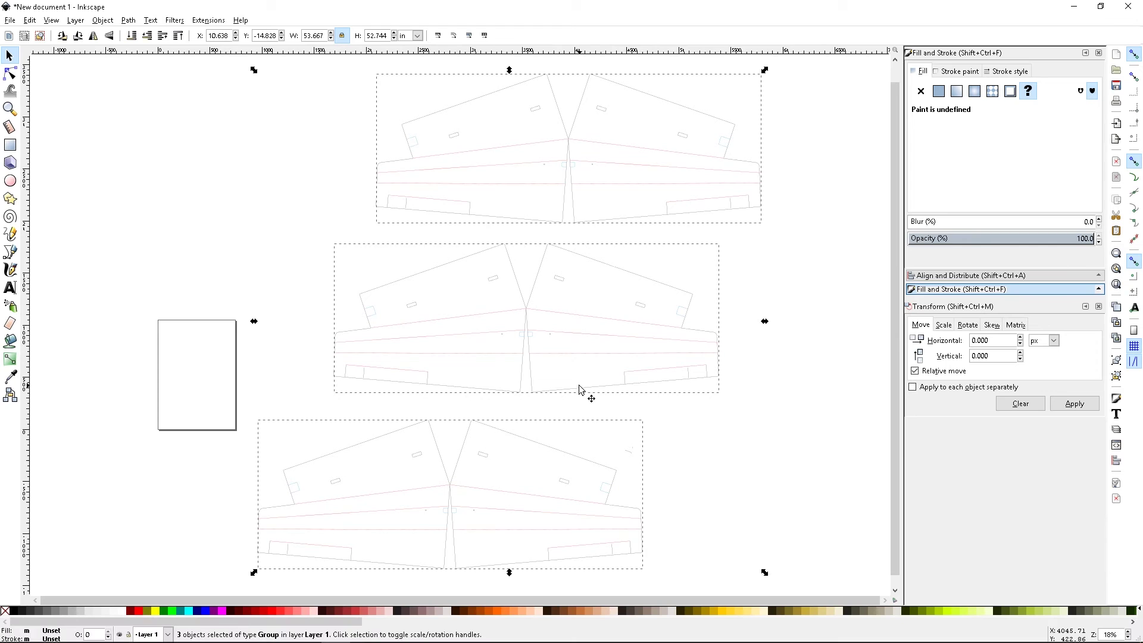
pyautogui.click(420, 38)
pyautogui.click(410, 160)
pyautogui.tripleClick(368, 35)
pyautogui.write('5')
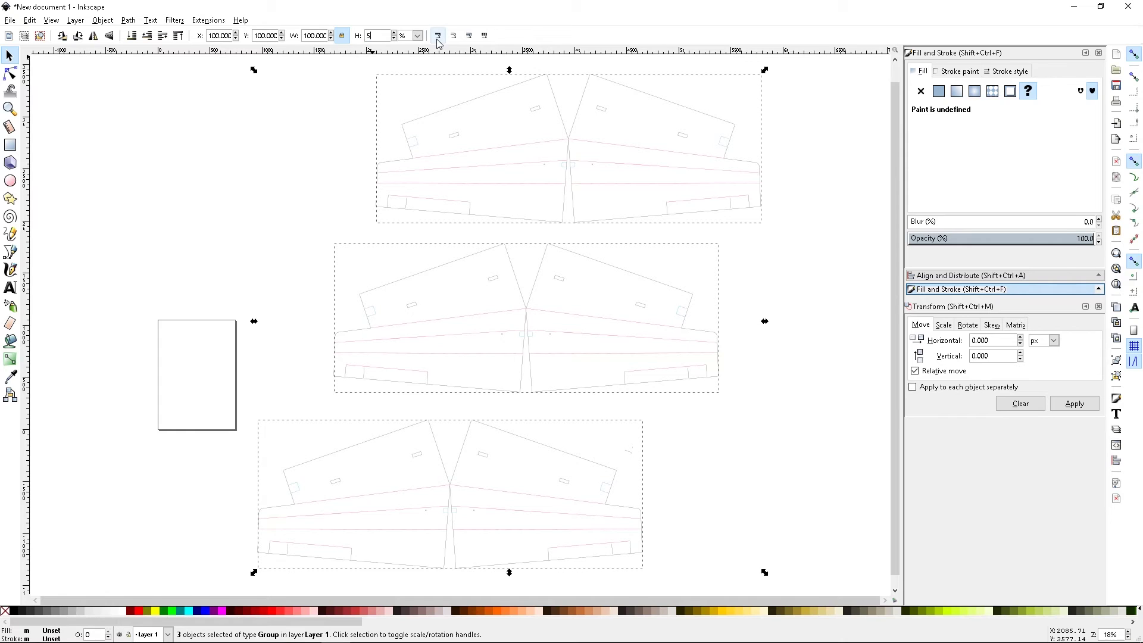
pyautogui.write('8.54')
pyautogui.press('Return')
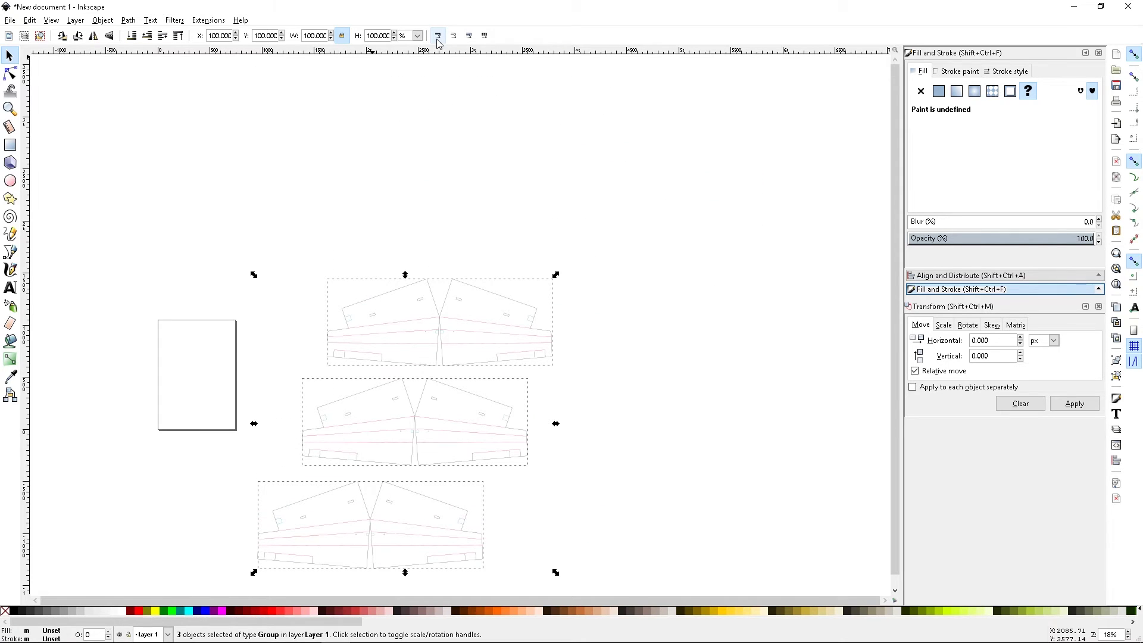
# Step: Switch size units back to inches and select the top wing plan to check its 24.021 in width
pyautogui.click(418, 35)
pyautogui.click(405, 91)
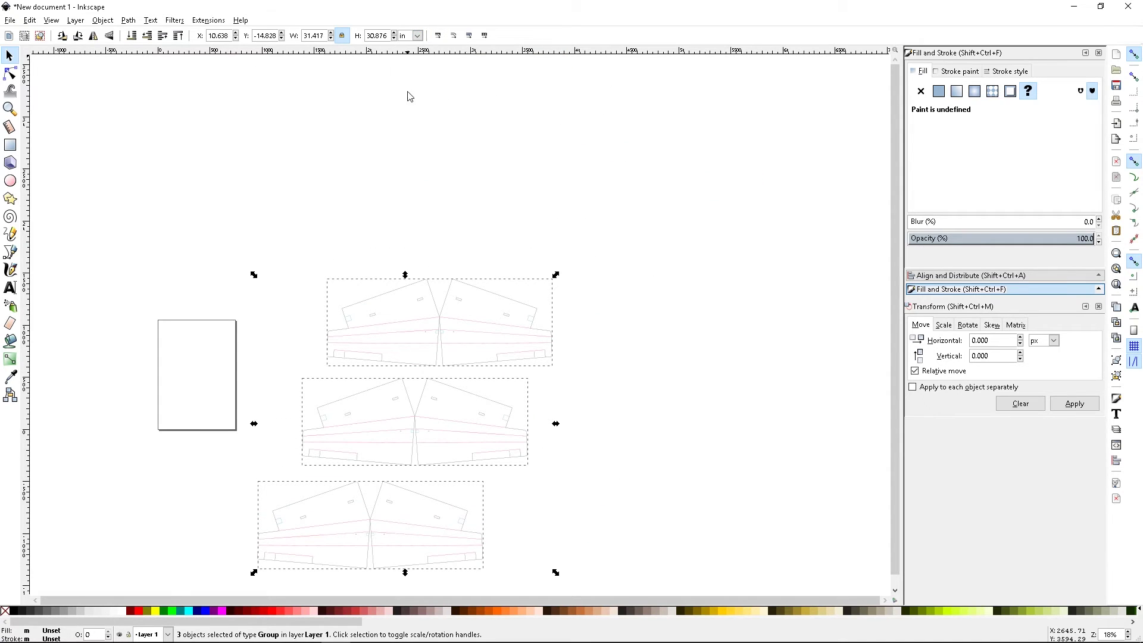
pyautogui.click(492, 191)
pyautogui.click(478, 339)
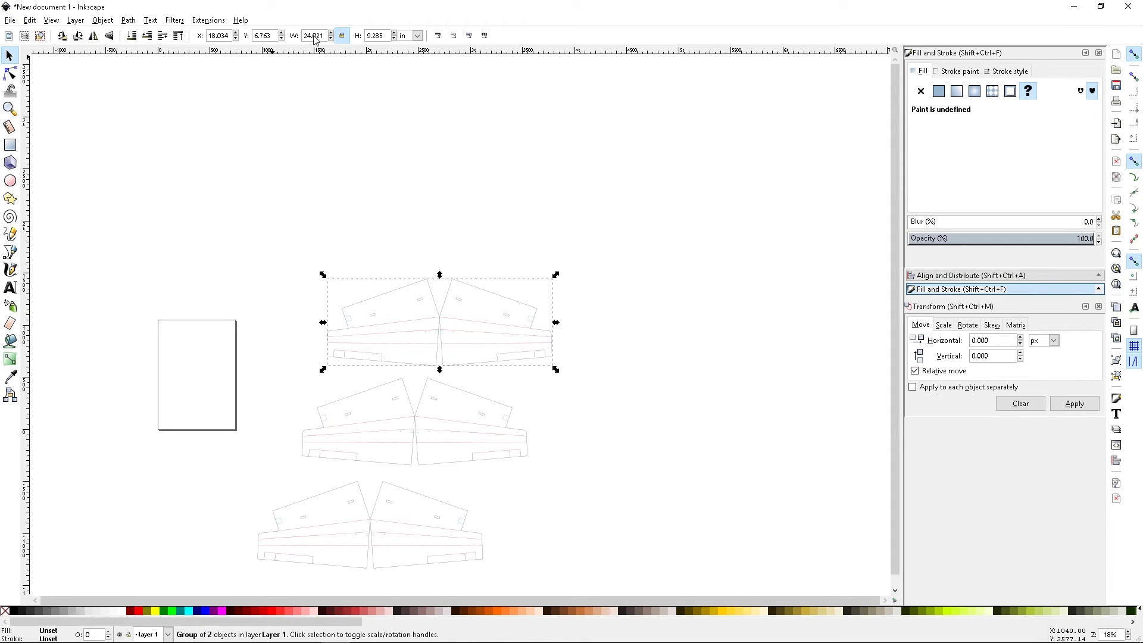
pyautogui.scroll(-1, 613, 273)
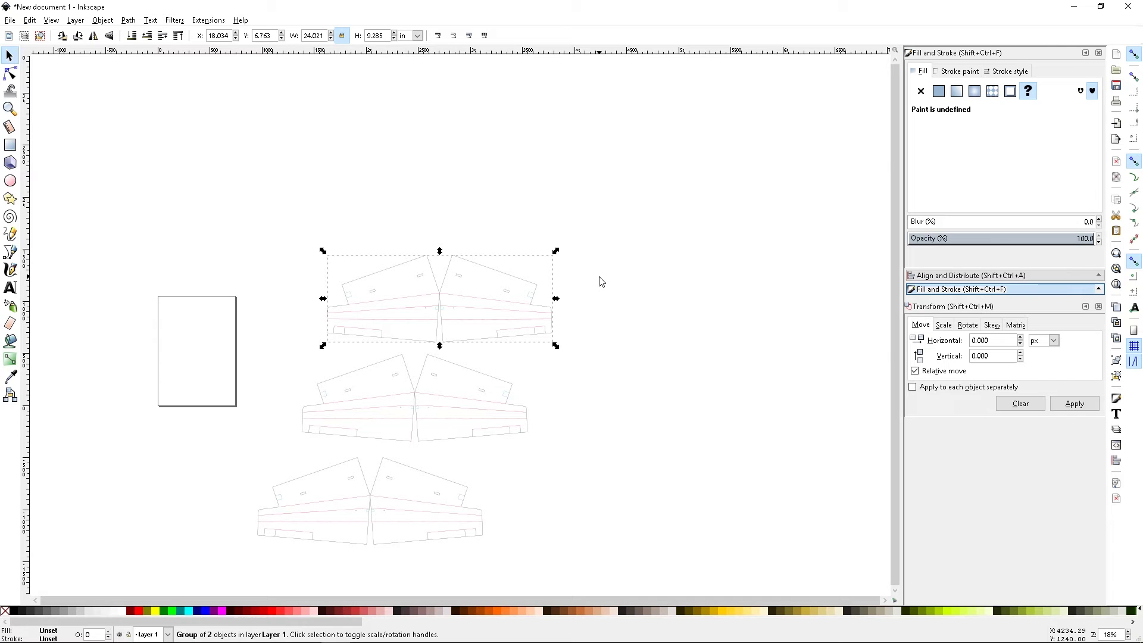
# Step: Delete the middle and bottom wing plans
pyautogui.click(576, 322)
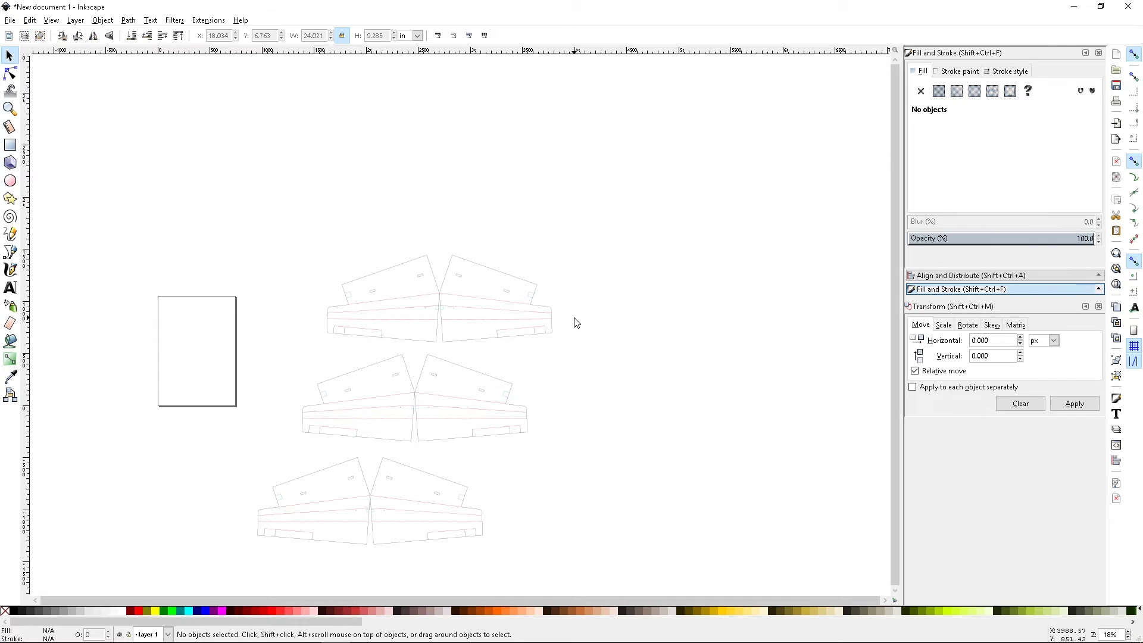
pyautogui.click(452, 419)
pyautogui.press('Delete')
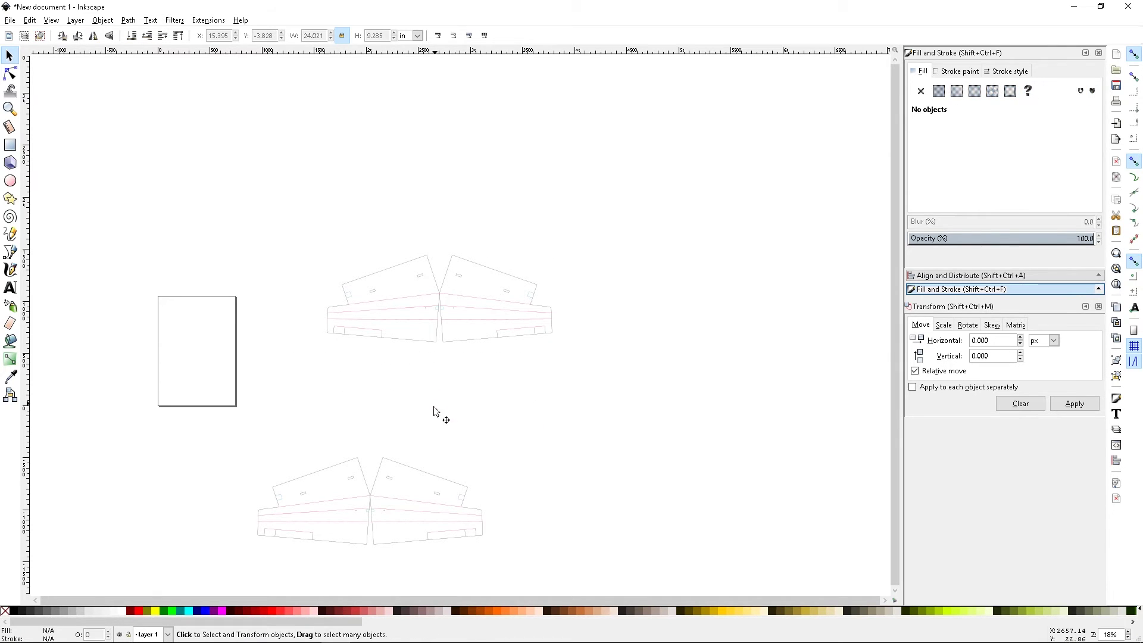
pyautogui.click(391, 498)
pyautogui.press('Delete')
# Step: Drag the remaining wing plan up and to the right, then deselect it
pyautogui.moveTo(460, 319); pyautogui.dragTo(491, 308)
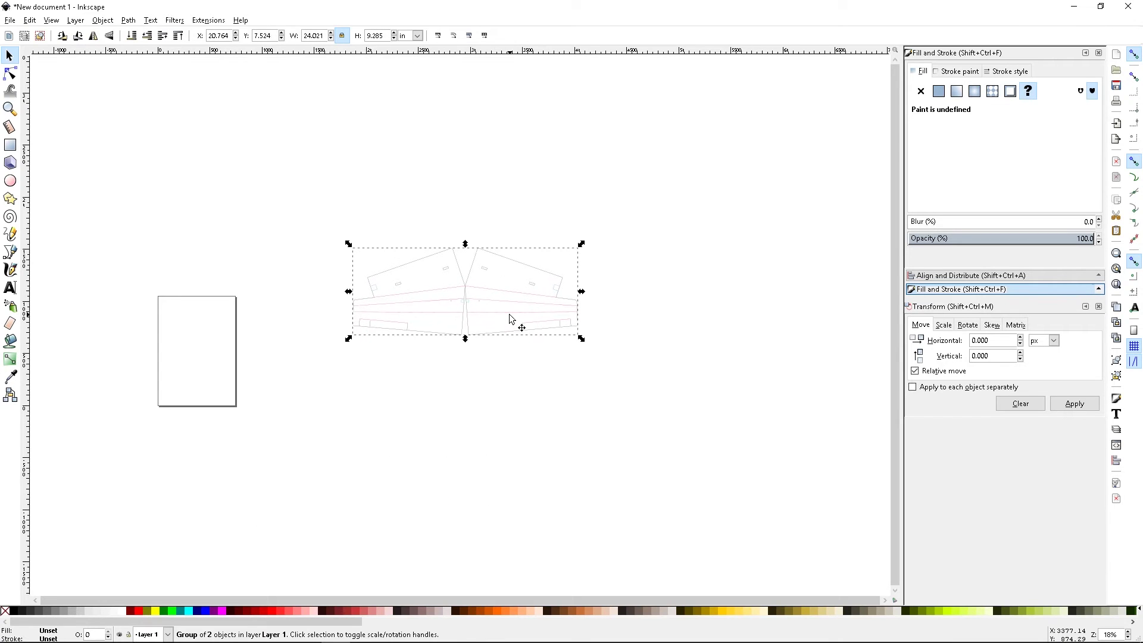
pyautogui.scroll(2, 508, 314)
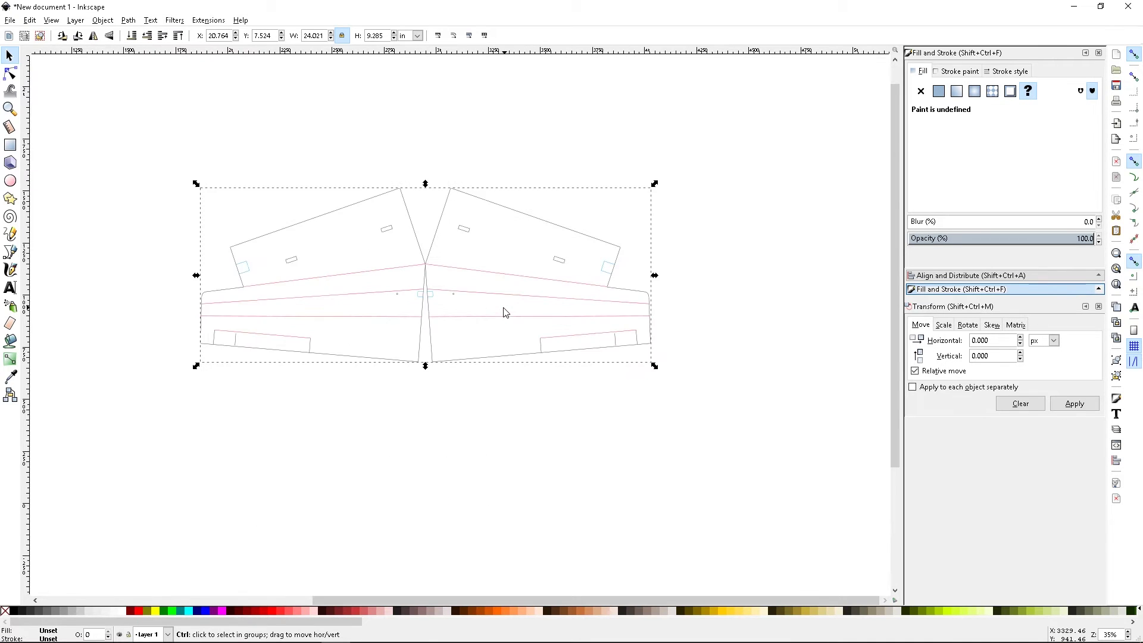
pyautogui.moveTo(505, 313); pyautogui.dragTo(567, 309)
pyautogui.click(539, 417)
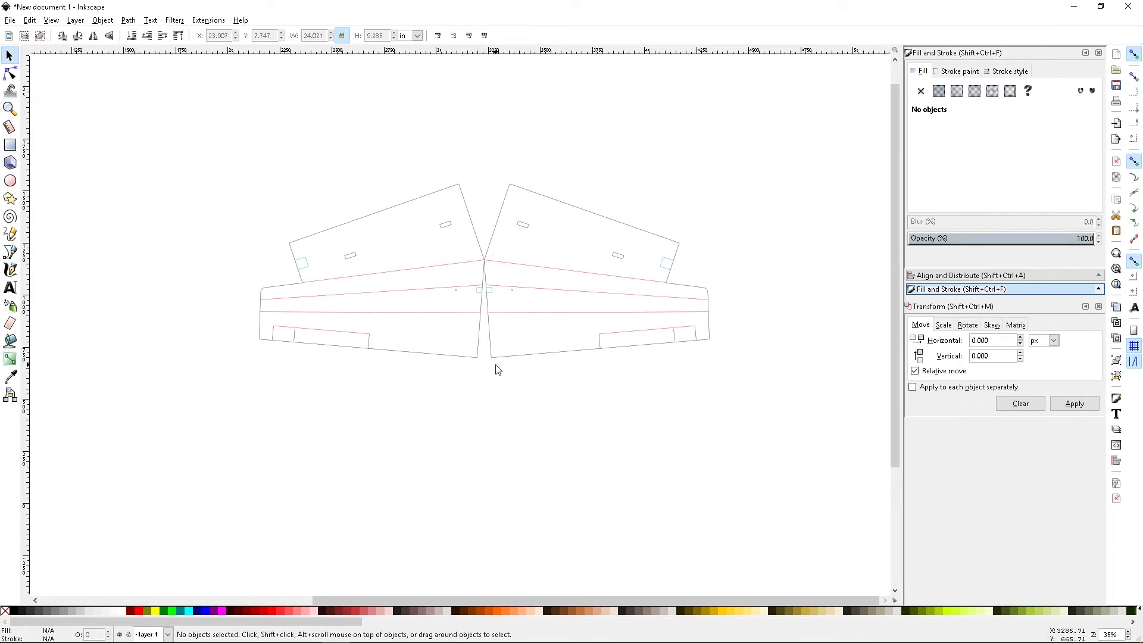
# Step: With the Bezier tool, trace the left wing section's four corners as a closed path
pyautogui.click(10, 252)
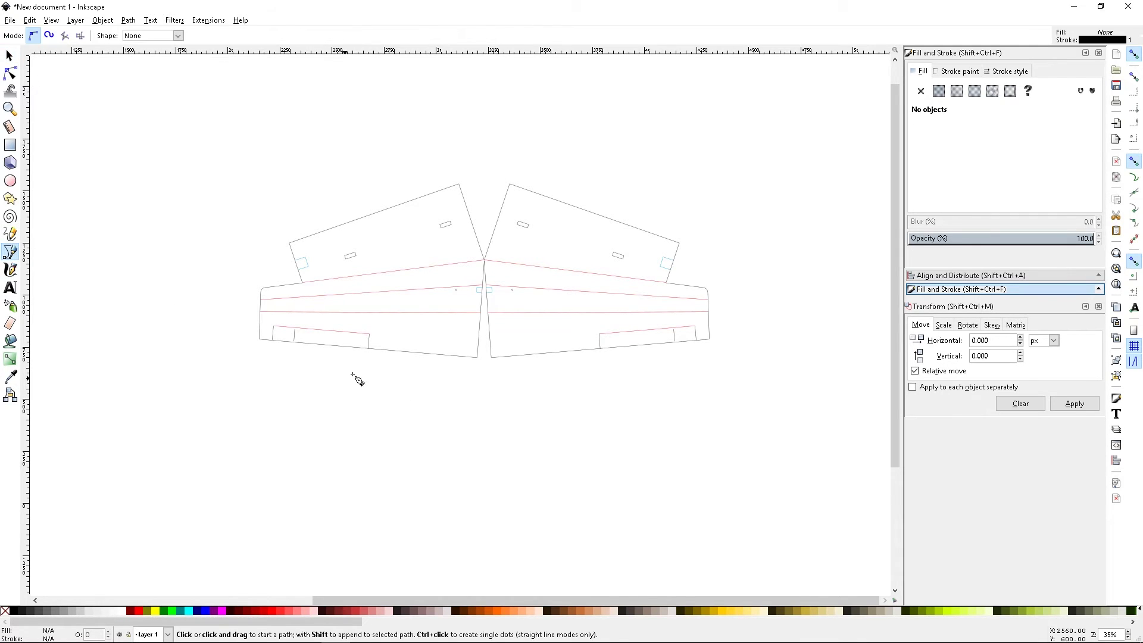
pyautogui.scroll(3, 355, 341)
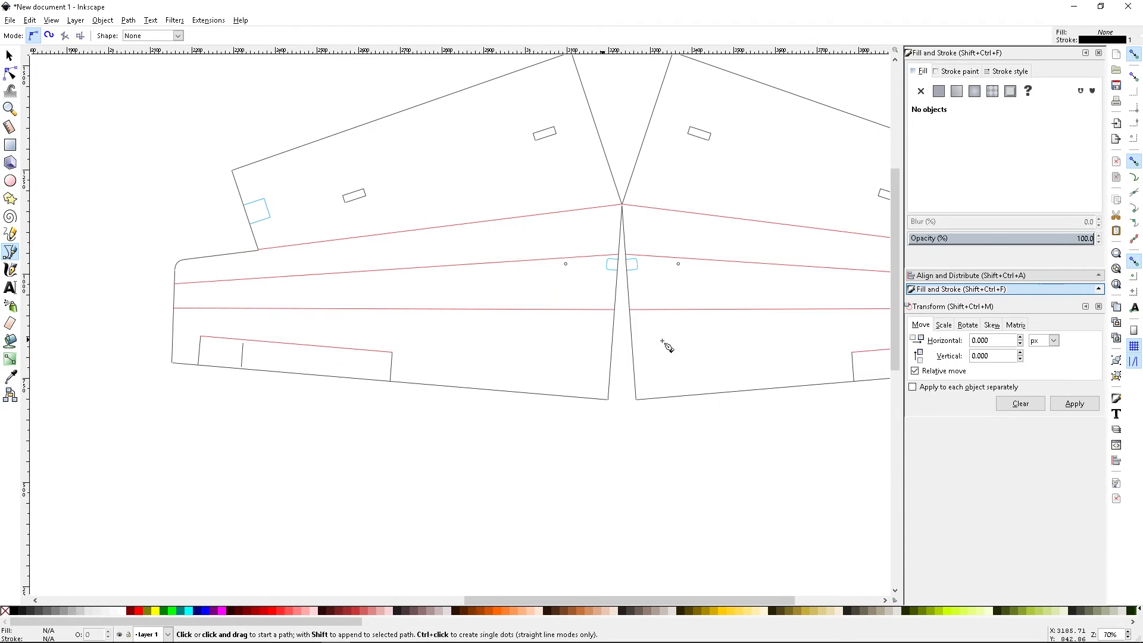
pyautogui.click(608, 400)
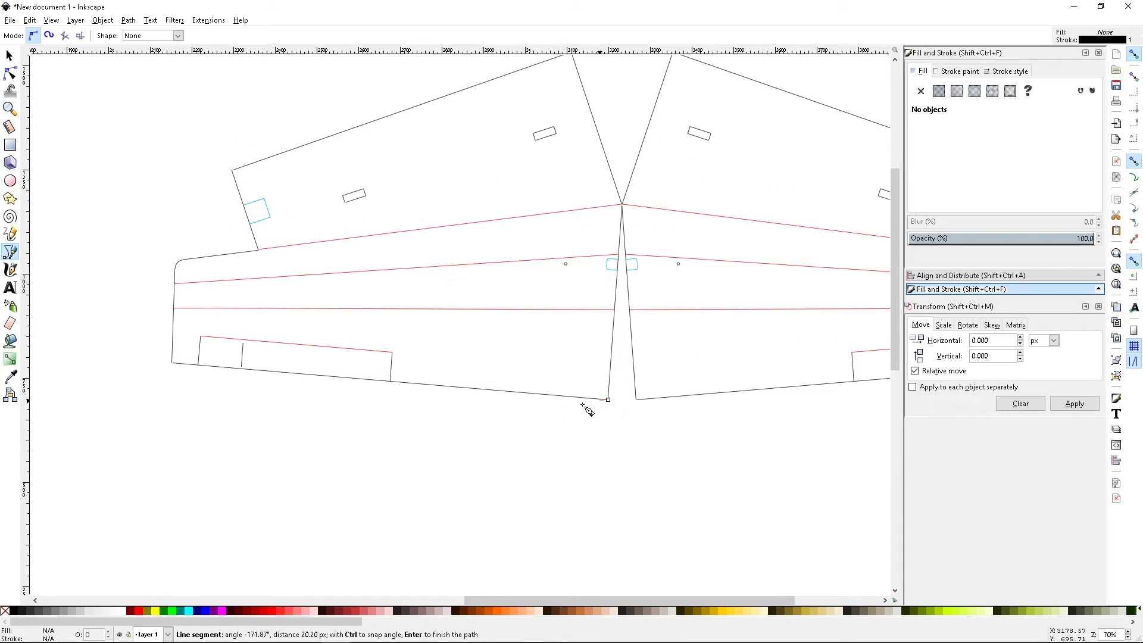
pyautogui.click(172, 363)
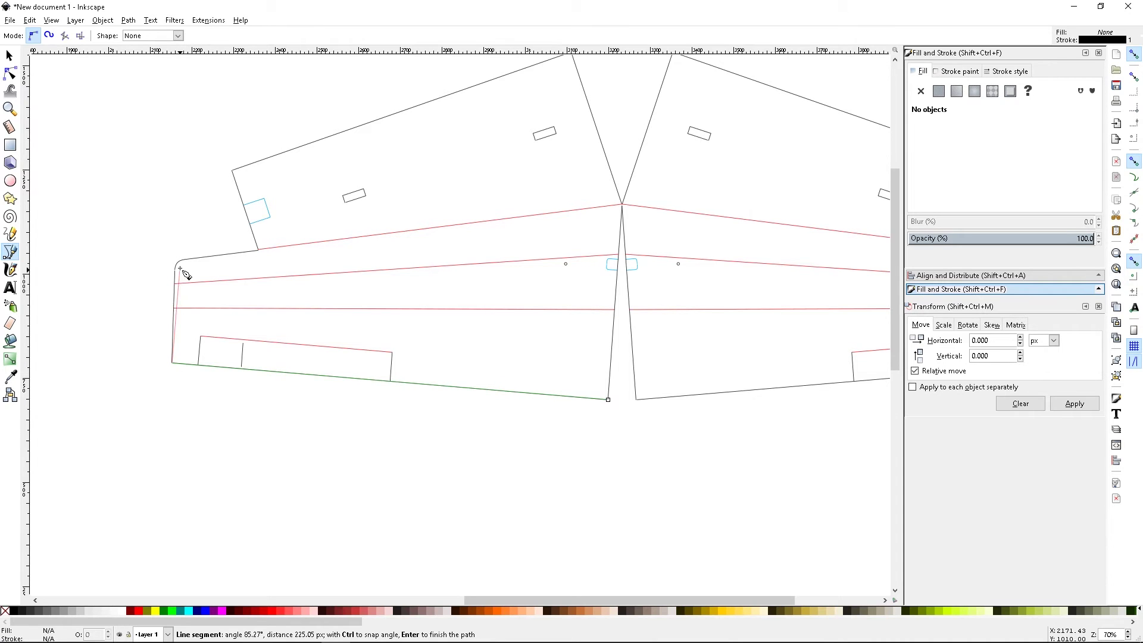
pyautogui.click(176, 262)
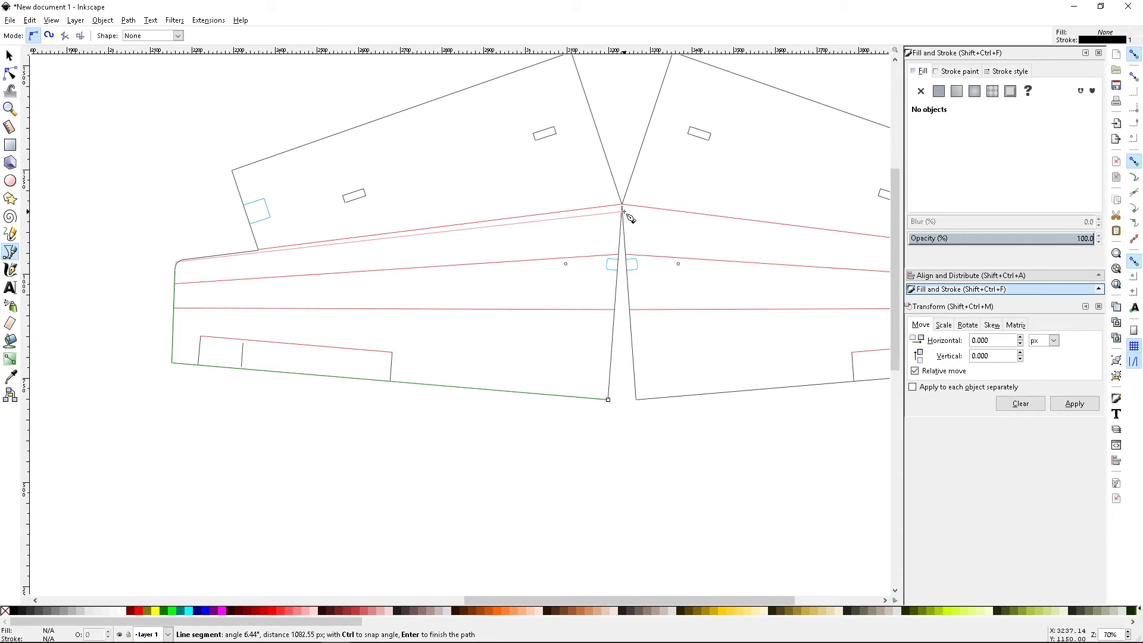
pyautogui.click(622, 206)
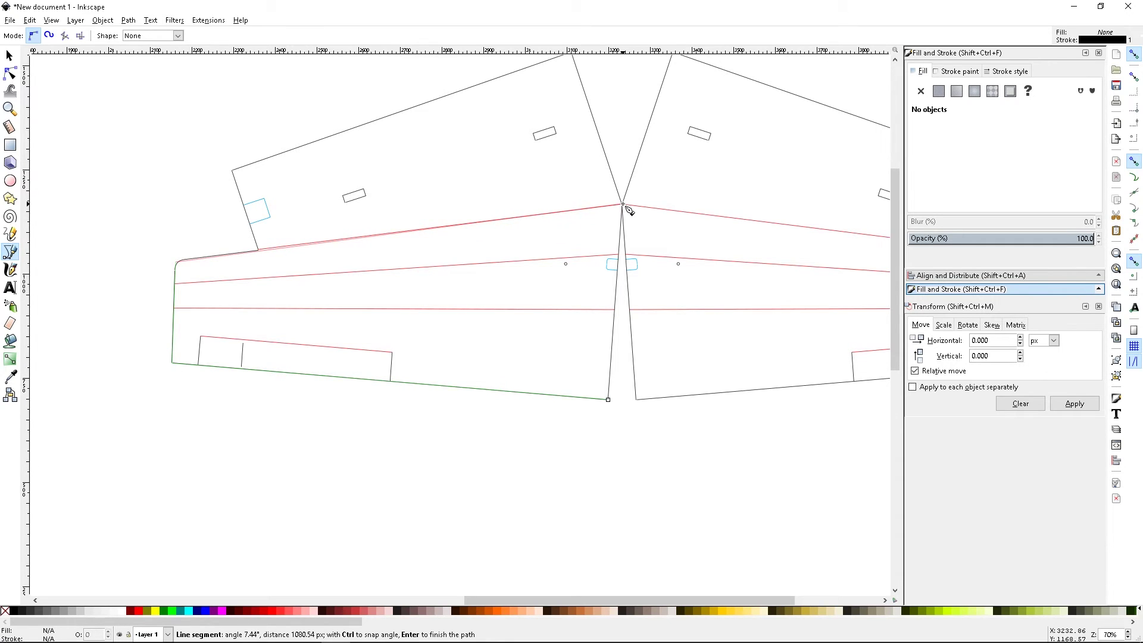
pyautogui.click(608, 399)
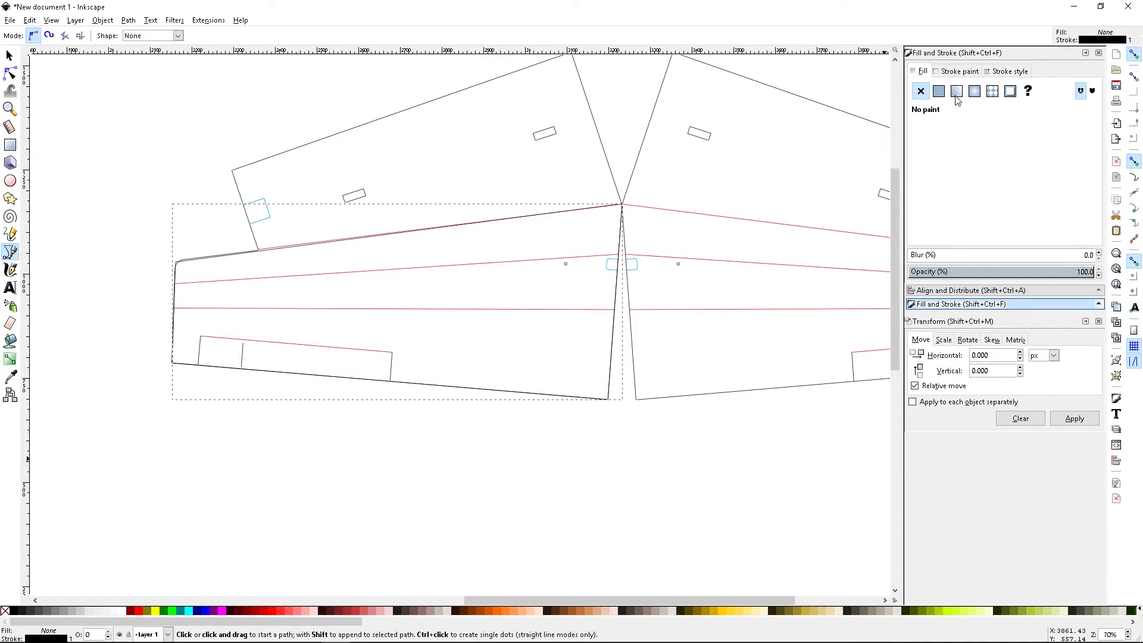
# Step: Give the outline a flat bright green (00ff00) stroke 5 px wide
pyautogui.click(956, 71)
pyautogui.click(1023, 141)
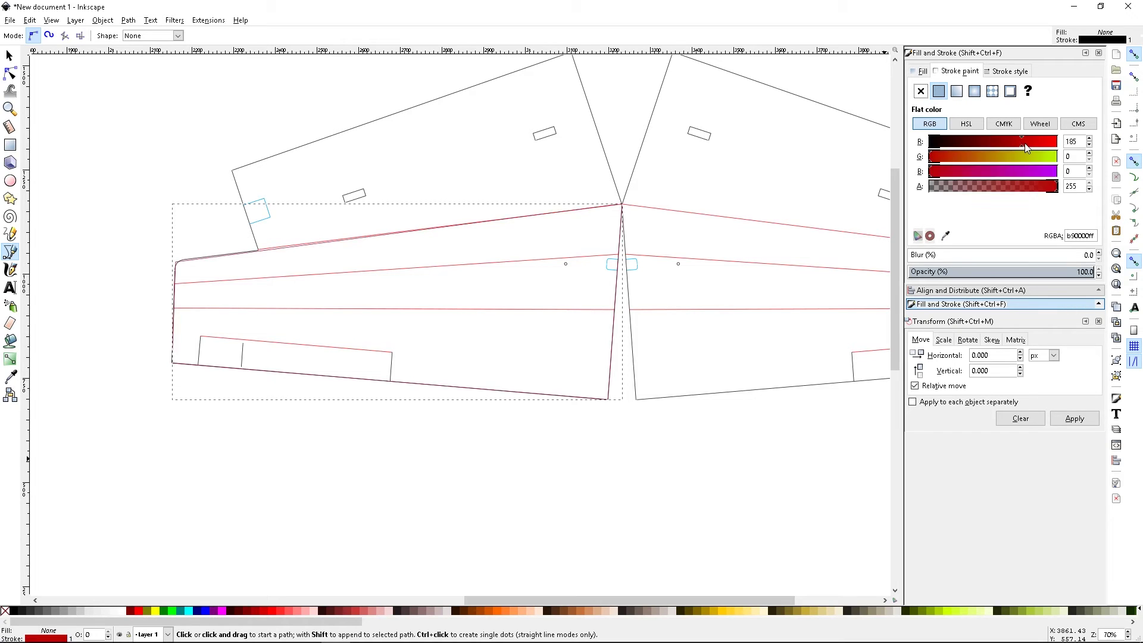
pyautogui.moveTo(1026, 148)
pyautogui.mouseDown()
pyautogui.moveTo(1064, 154)
pyautogui.moveTo(920, 149)
pyautogui.moveTo(1071, 162)
pyautogui.mouseUp()
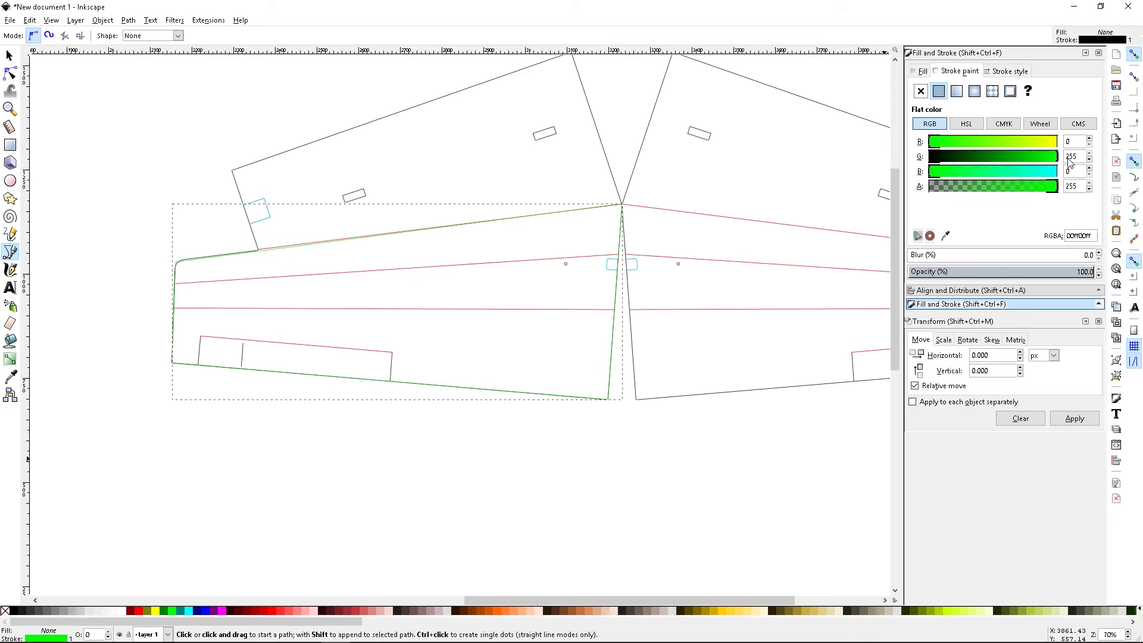
pyautogui.click(1007, 72)
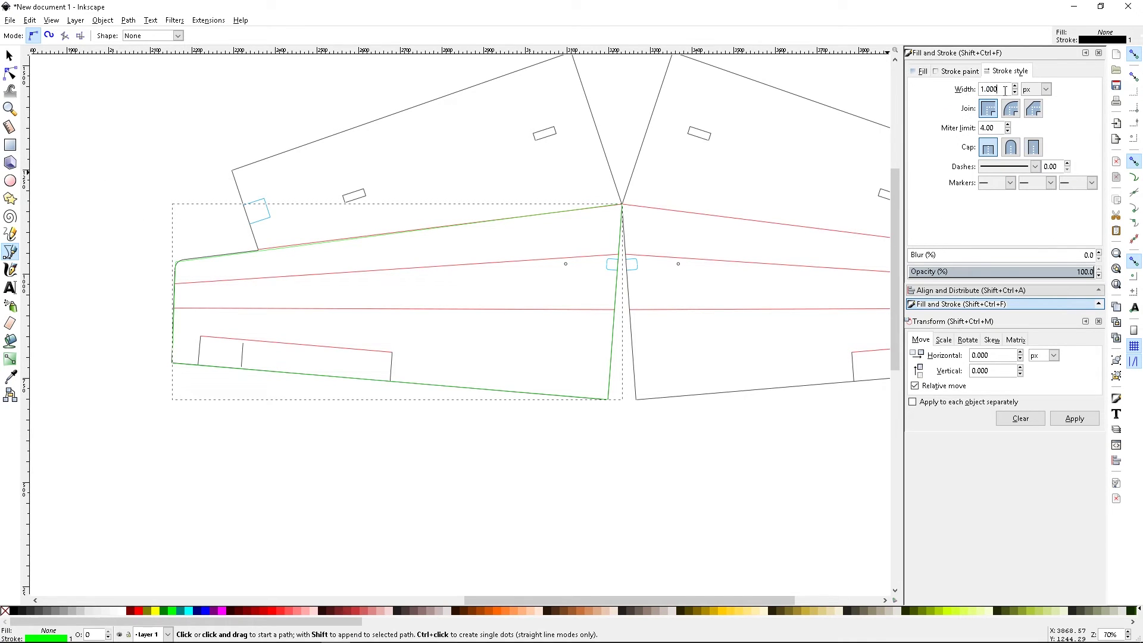
pyautogui.write('5')
pyautogui.press('Return')
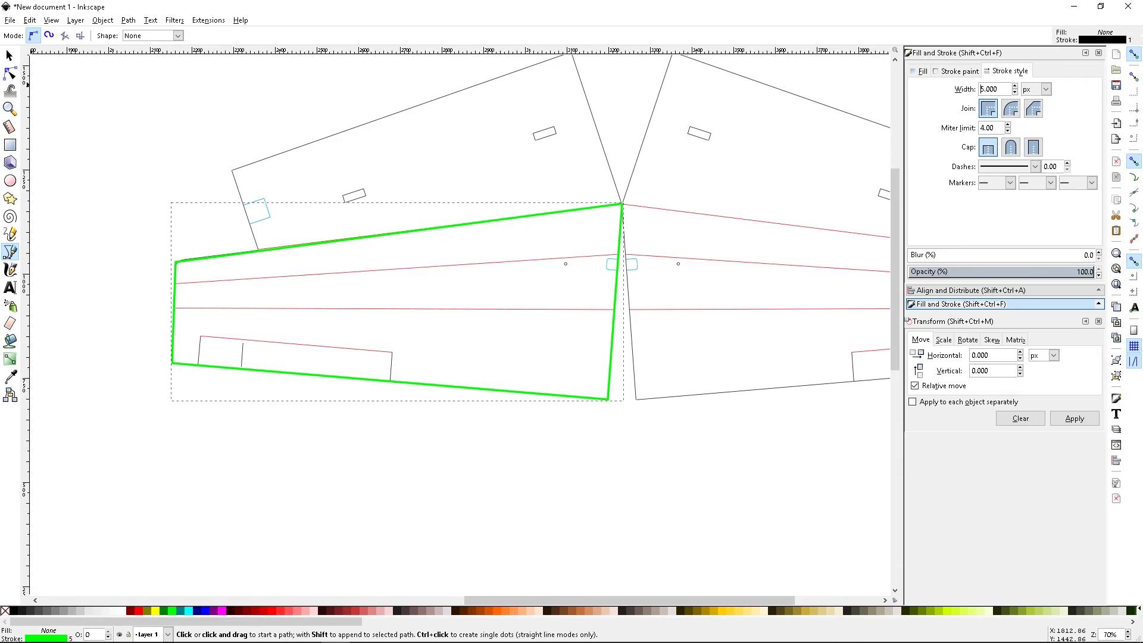
pyautogui.click(9, 55)
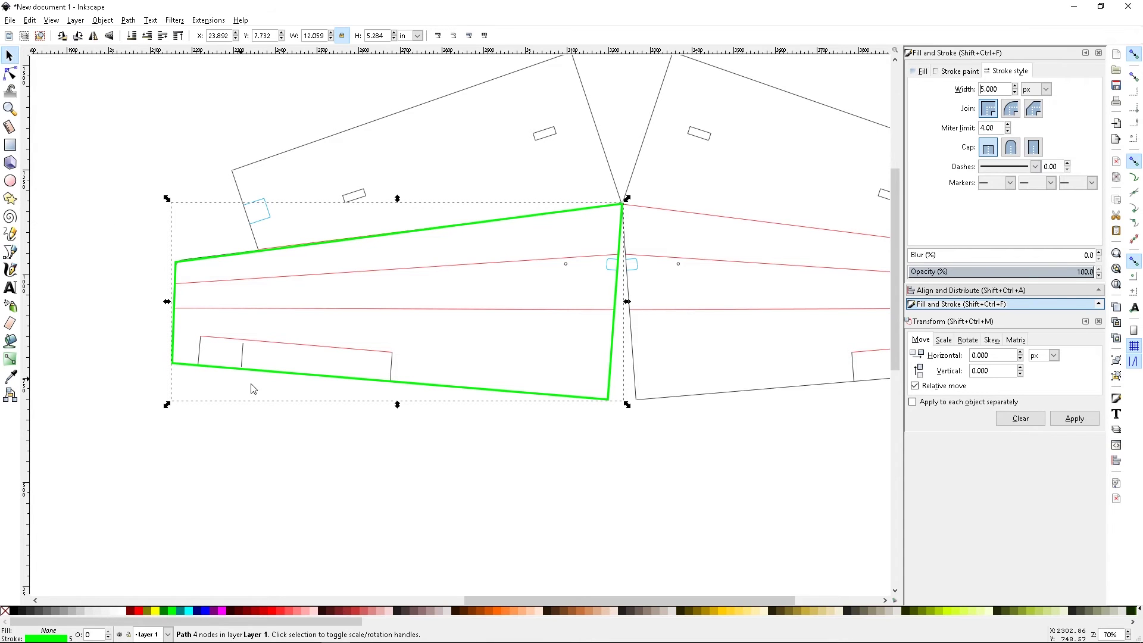
# Step: Trace the lower and upper spar lines inside the green outline as straight Bezier paths
pyautogui.moveTo(308, 377)
pyautogui.mouseDown()
pyautogui.moveTo(276, 526)
pyautogui.moveTo(298, 483)
pyautogui.moveTo(310, 380)
pyautogui.mouseUp()
pyautogui.click(10, 252)
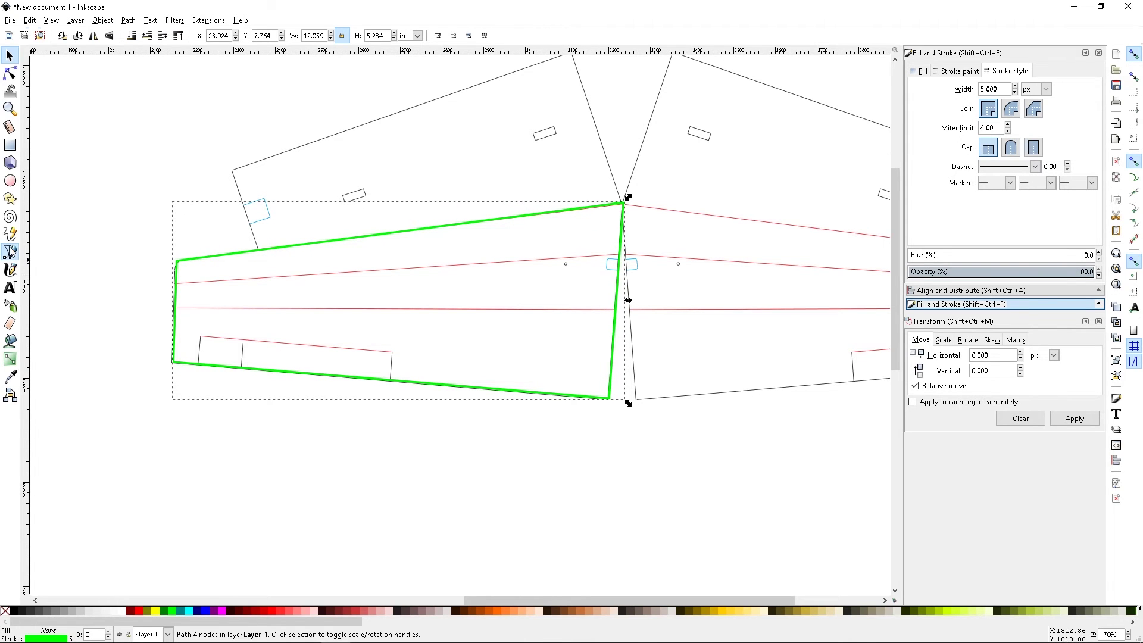
pyautogui.click(617, 311)
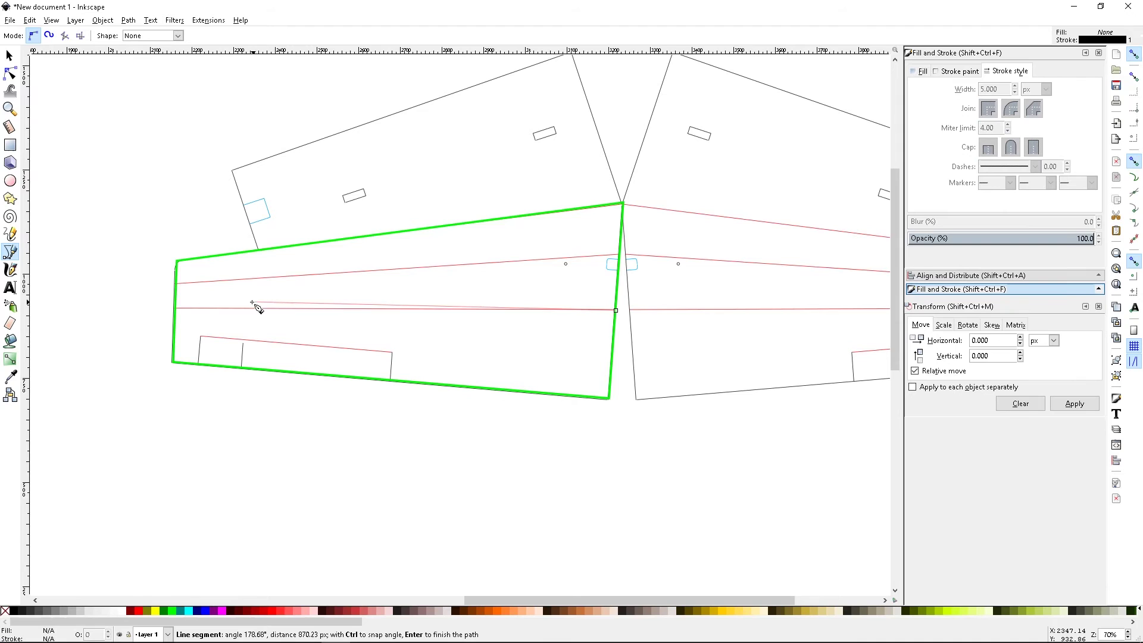
pyautogui.click(175, 309)
pyautogui.press('Return')
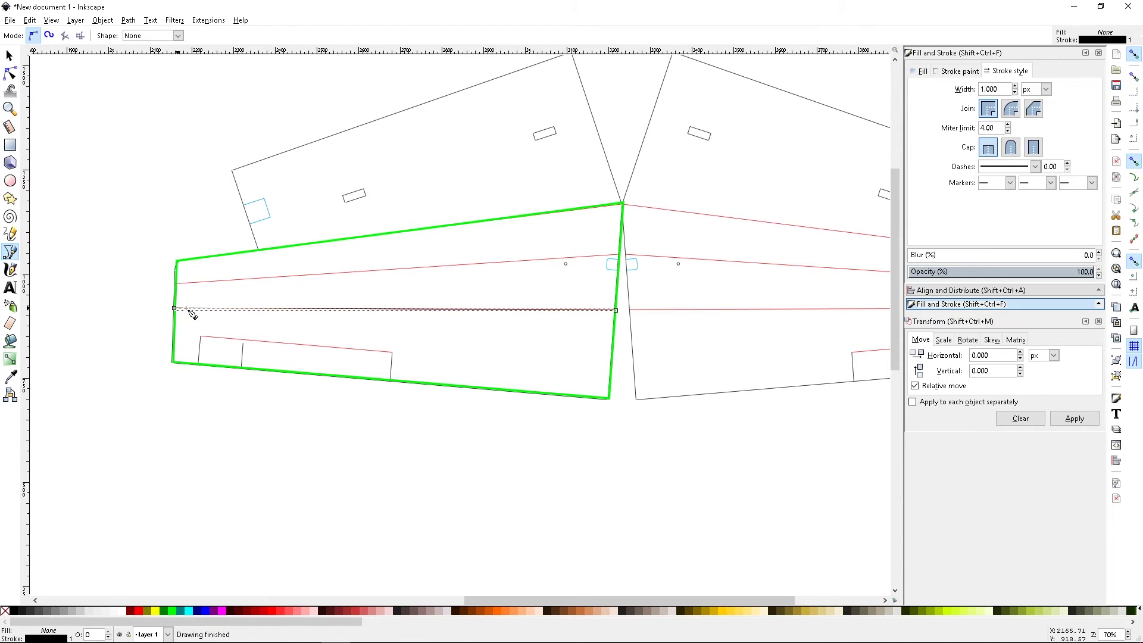
pyautogui.click(621, 256)
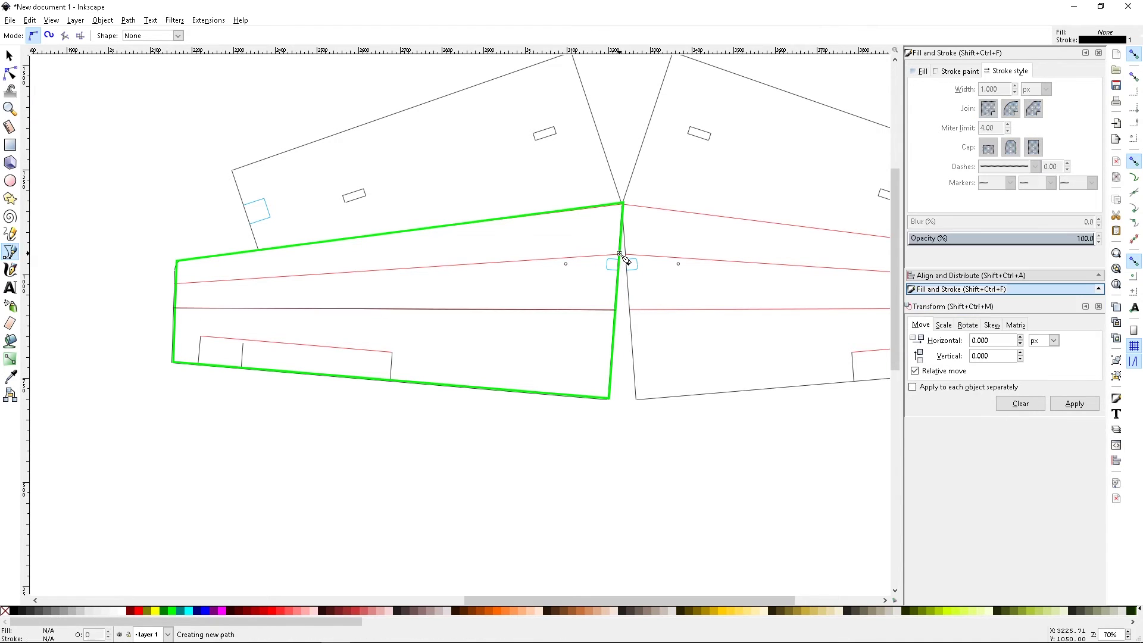
pyautogui.click(178, 285)
pyautogui.press('Return')
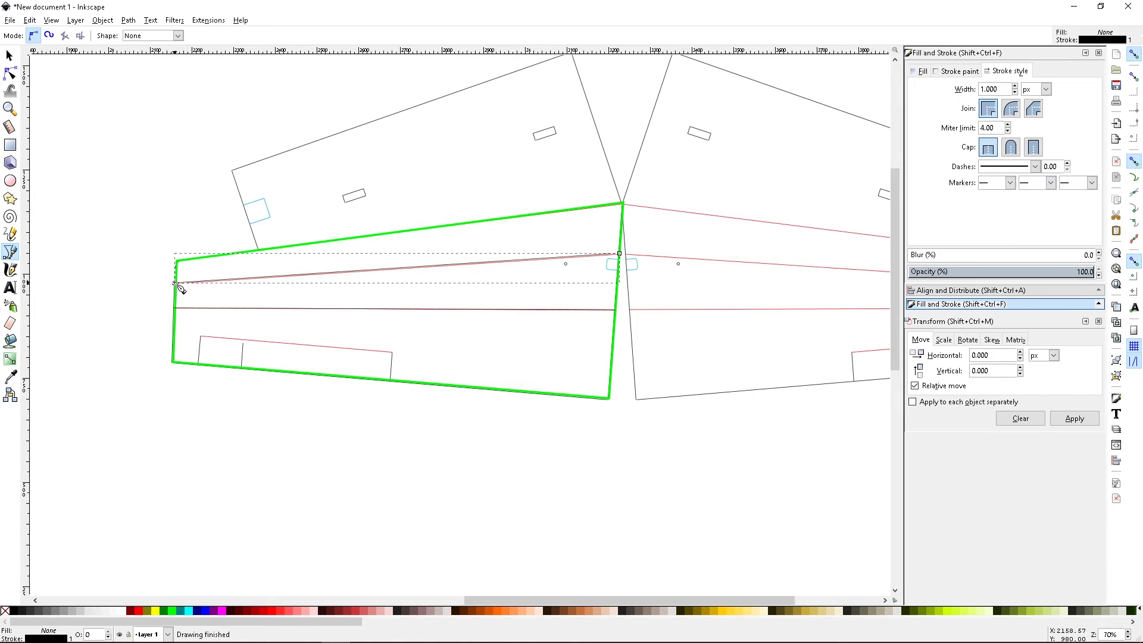
# Step: Trace the aileron box as a four-corner path and cancel a stray unfinished path
pyautogui.click(390, 380)
pyautogui.click(392, 352)
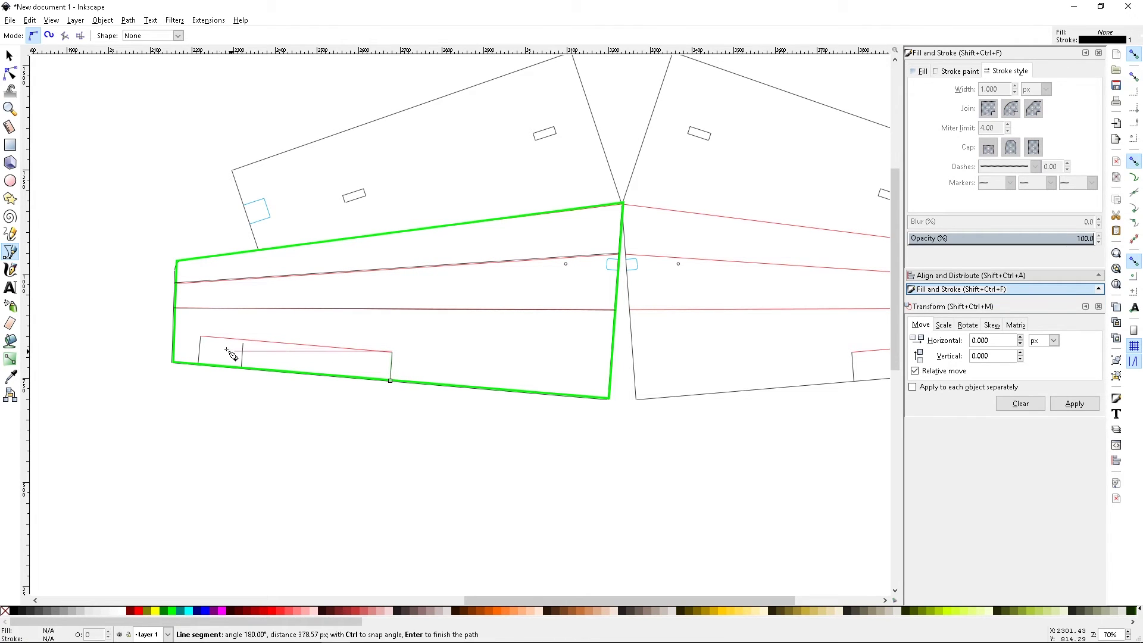
pyautogui.click(201, 337)
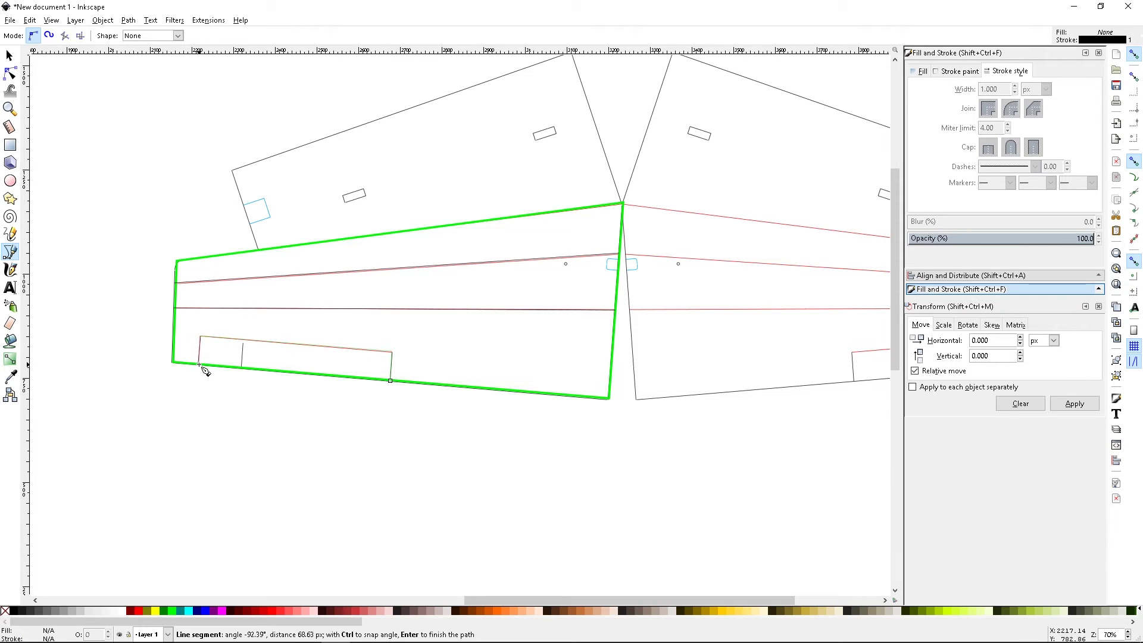
pyautogui.doubleClick(200, 364)
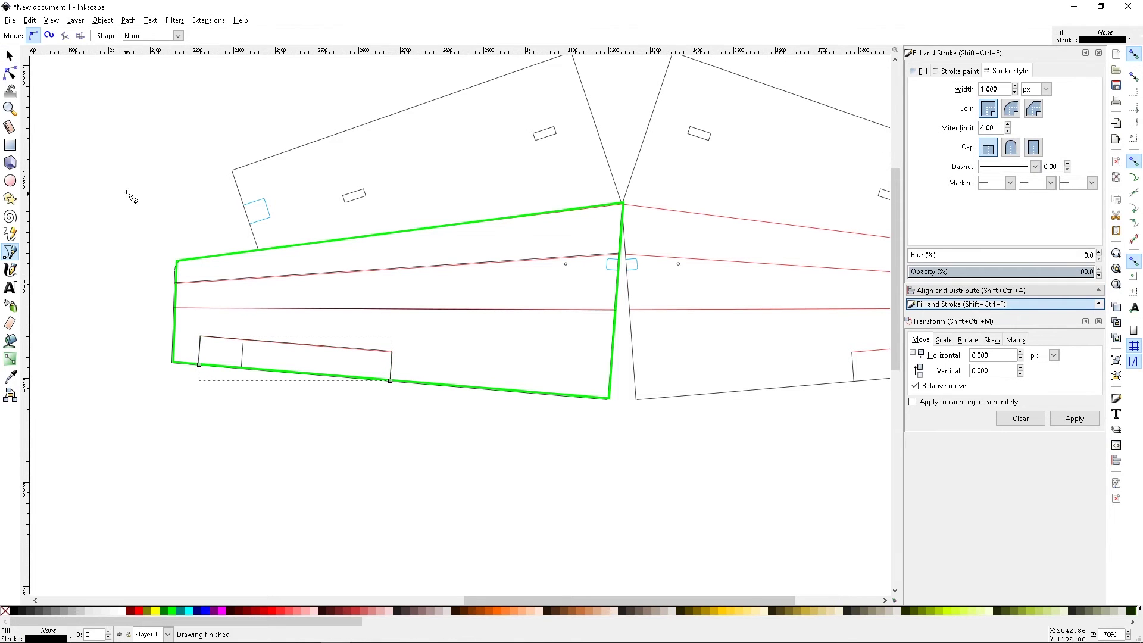
pyautogui.moveTo(133, 168); pyautogui.dragTo(221, 172)
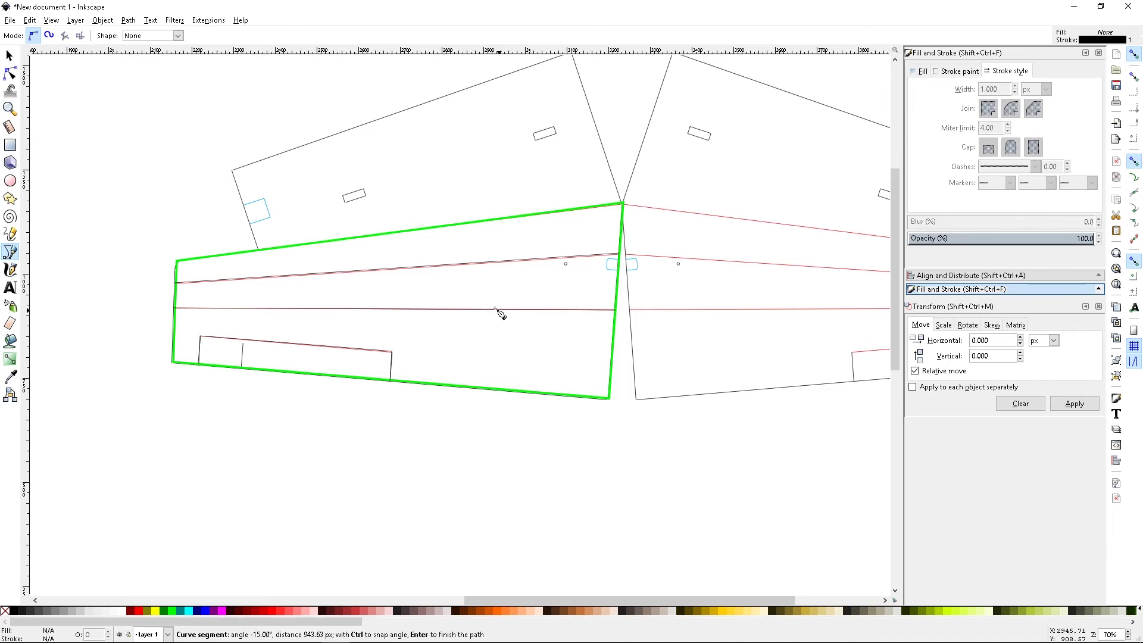
pyautogui.press('Escape')
# Step: Box-select the green outline with its three inner paths and drag them below the original plan
pyautogui.press('s')
pyautogui.moveTo(128, 155); pyautogui.dragTo(648, 463)
pyautogui.moveTo(511, 401); pyautogui.dragTo(479, 554)
pyautogui.scroll(-4, 480, 523)
pyautogui.moveTo(475, 476); pyautogui.dragTo(482, 533)
pyautogui.click(710, 516)
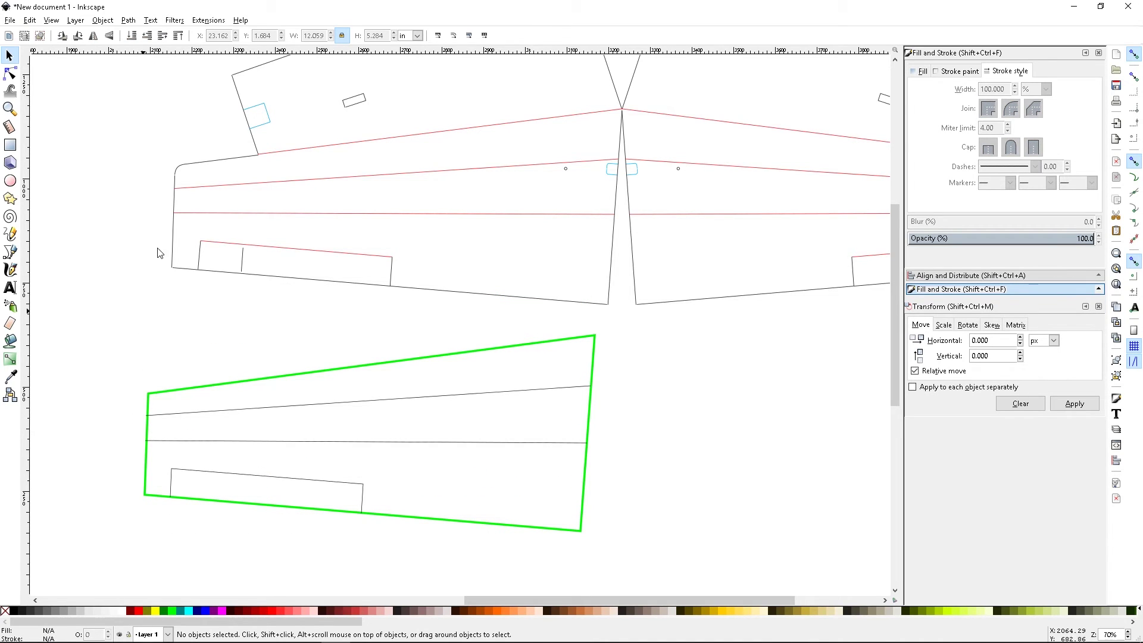
# Step: Try making the outline's upper-left corner node smooth, then undo it
pyautogui.scroll(1, 141, 400)
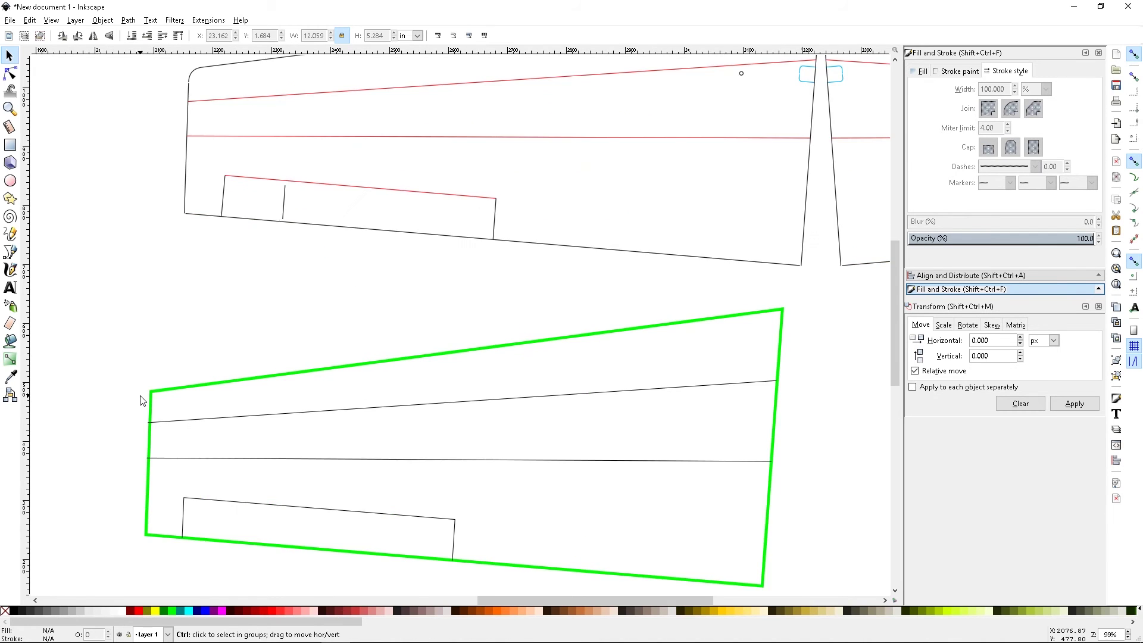
pyautogui.scroll(3, 141, 400)
pyautogui.click(10, 74)
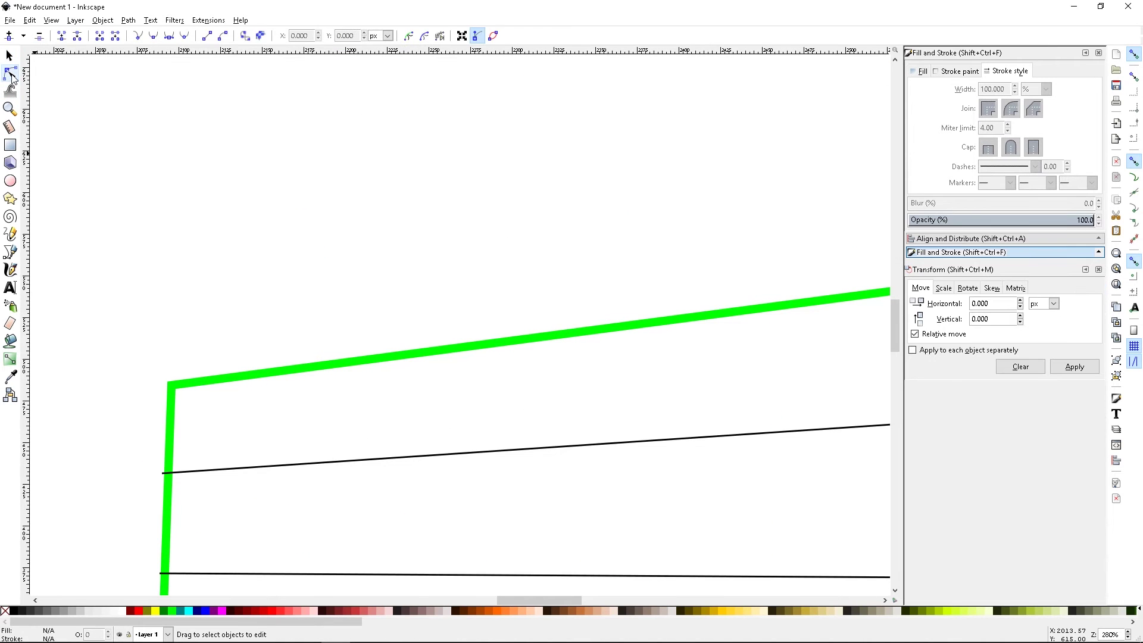
pyautogui.click(179, 389)
pyautogui.click(172, 387)
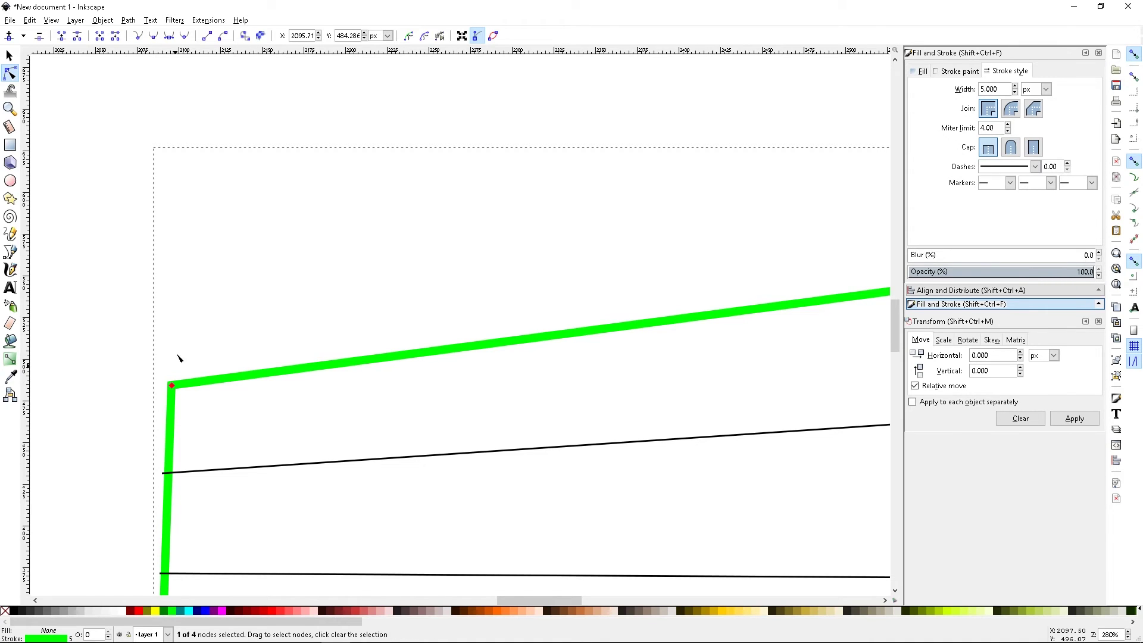
pyautogui.click(185, 36)
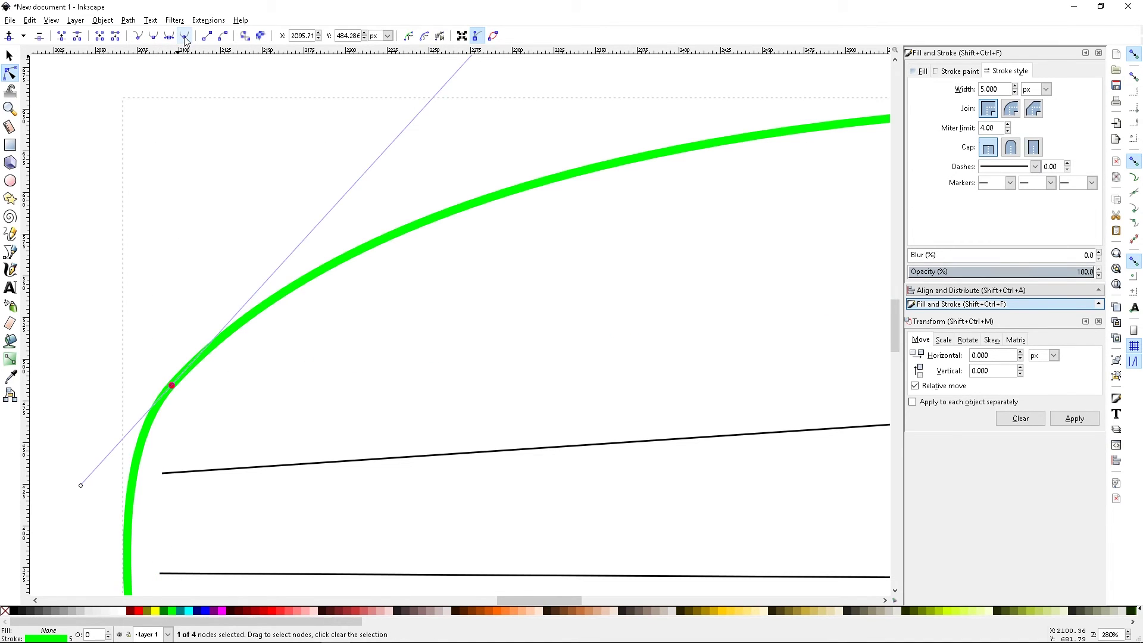
pyautogui.hotkey('ctrl', 'z')
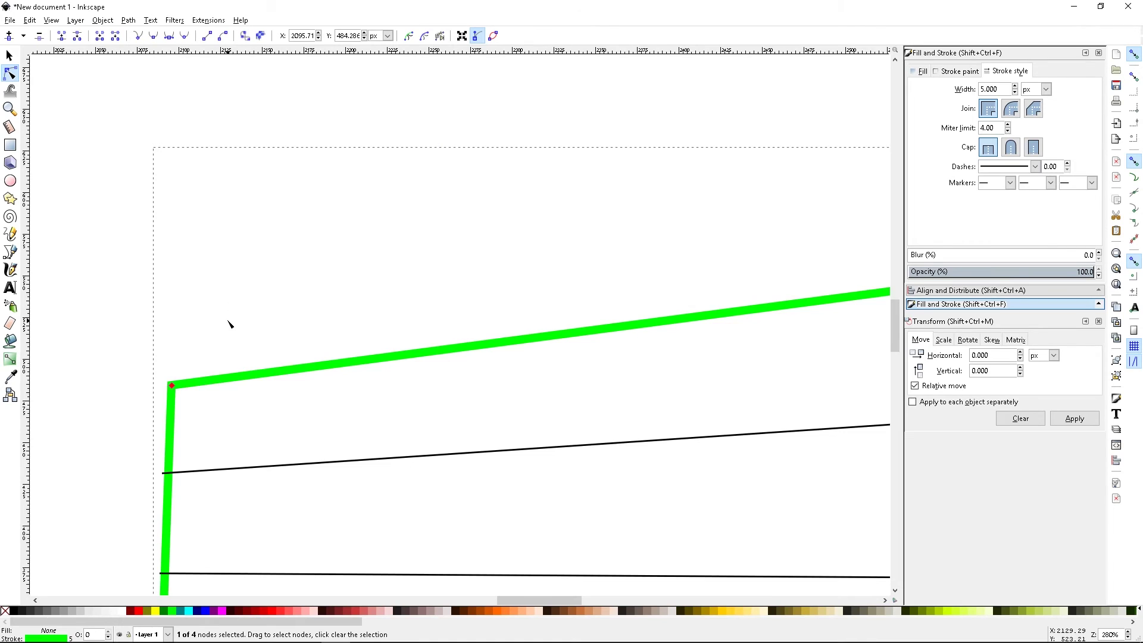
# Step: Group the four traced paths with Ctrl+G and scale the group up to 11.218 × 4.916 in
pyautogui.scroll(-4, 230, 325)
pyautogui.scroll(-2, 241, 328)
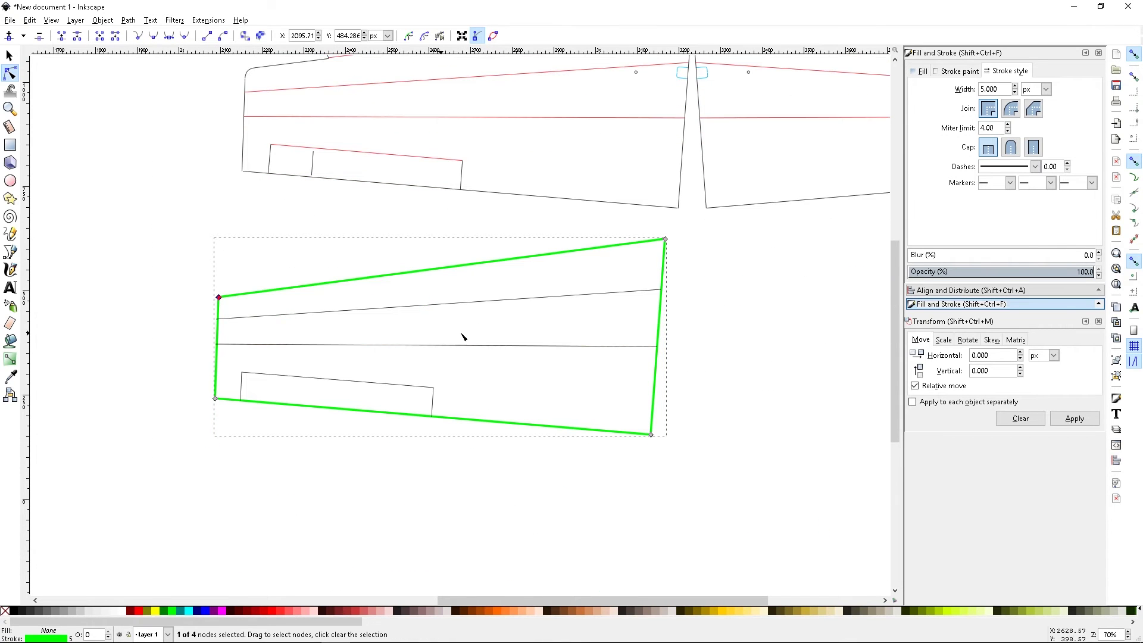
pyautogui.click(9, 55)
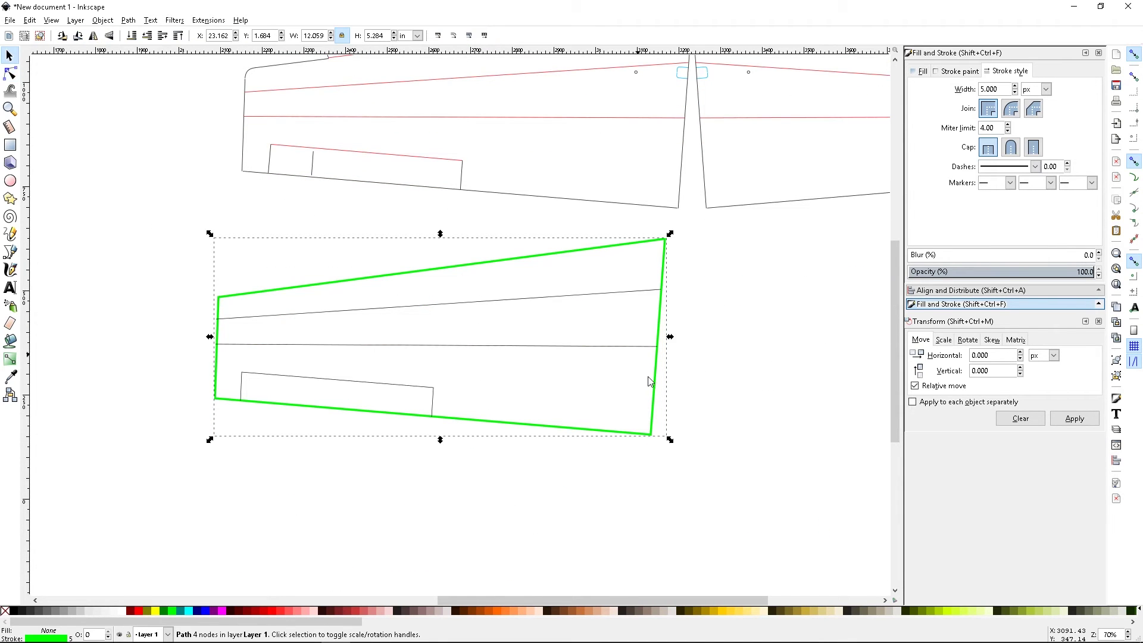
pyautogui.moveTo(740, 484); pyautogui.dragTo(166, 237)
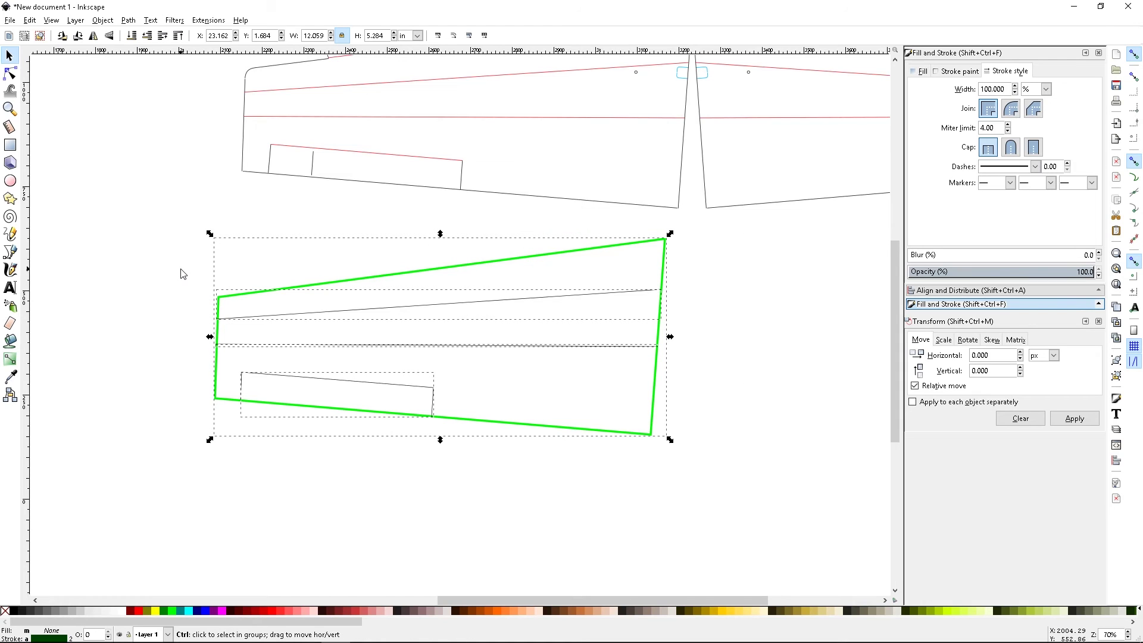
pyautogui.hotkey('ctrl', 'g')
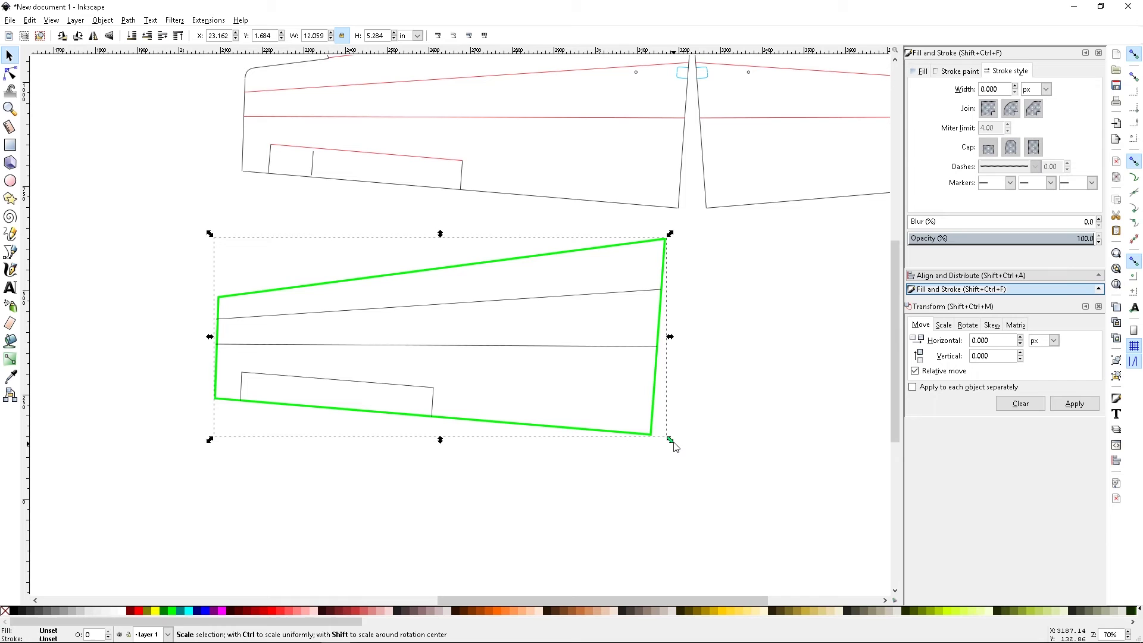
pyautogui.moveTo(672, 441); pyautogui.dragTo(646, 487)
pyautogui.scroll(2, 719, 388)
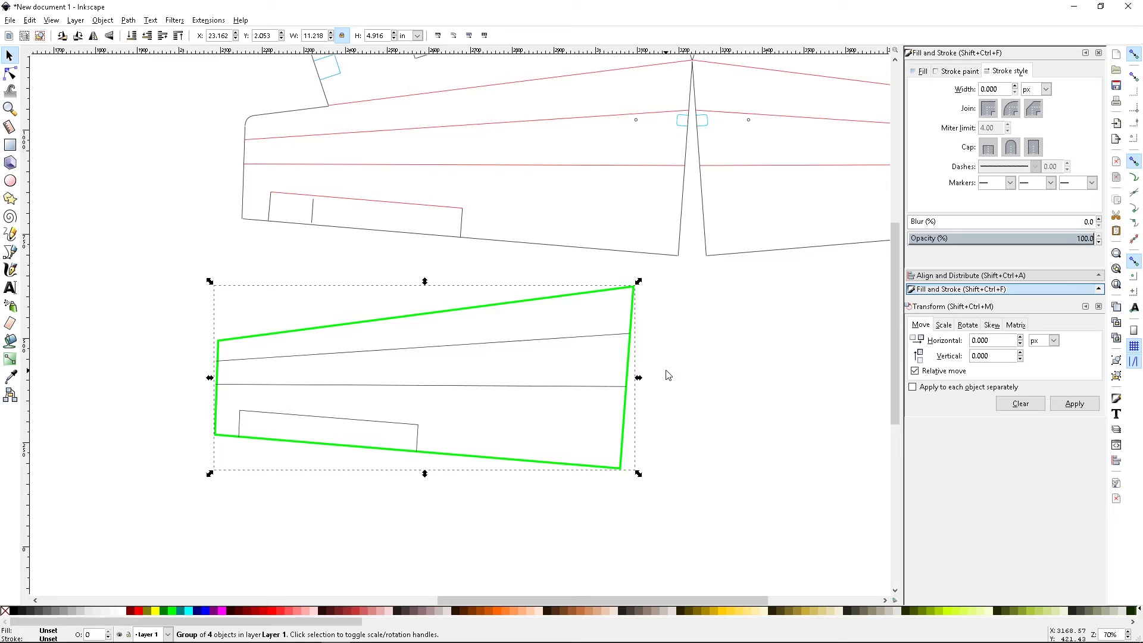
# Step: Delete the extra green group and drag the two-piece wing drawing down-left beside the page
pyautogui.scroll(-2, 668, 372)
pyautogui.hscroll(2, 626, 373)
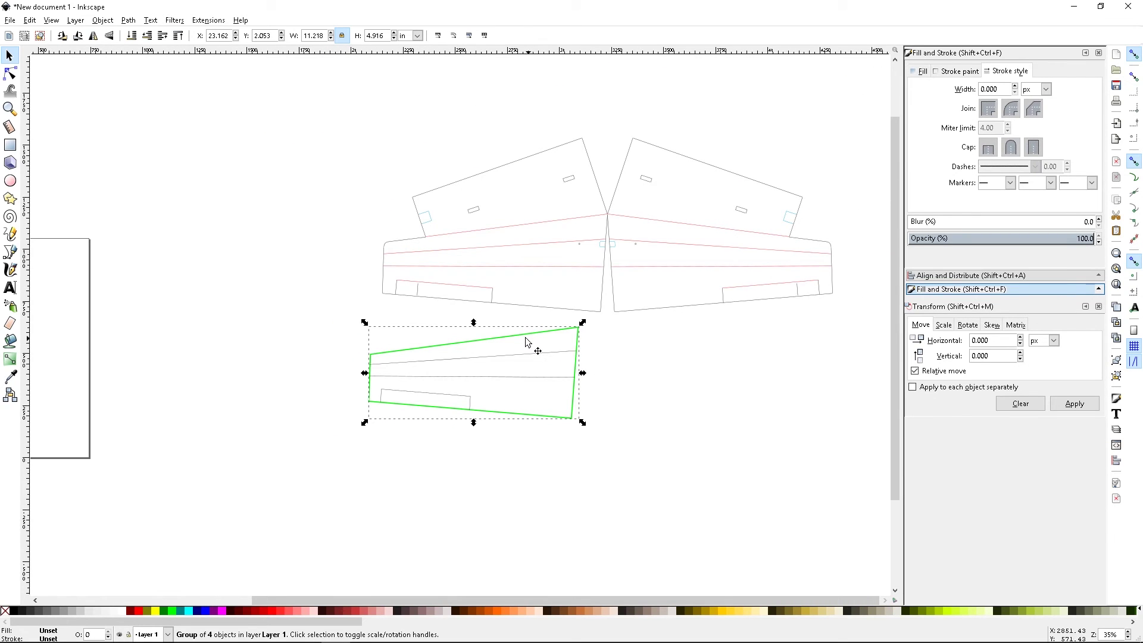
pyautogui.press('Delete')
pyautogui.click(620, 238)
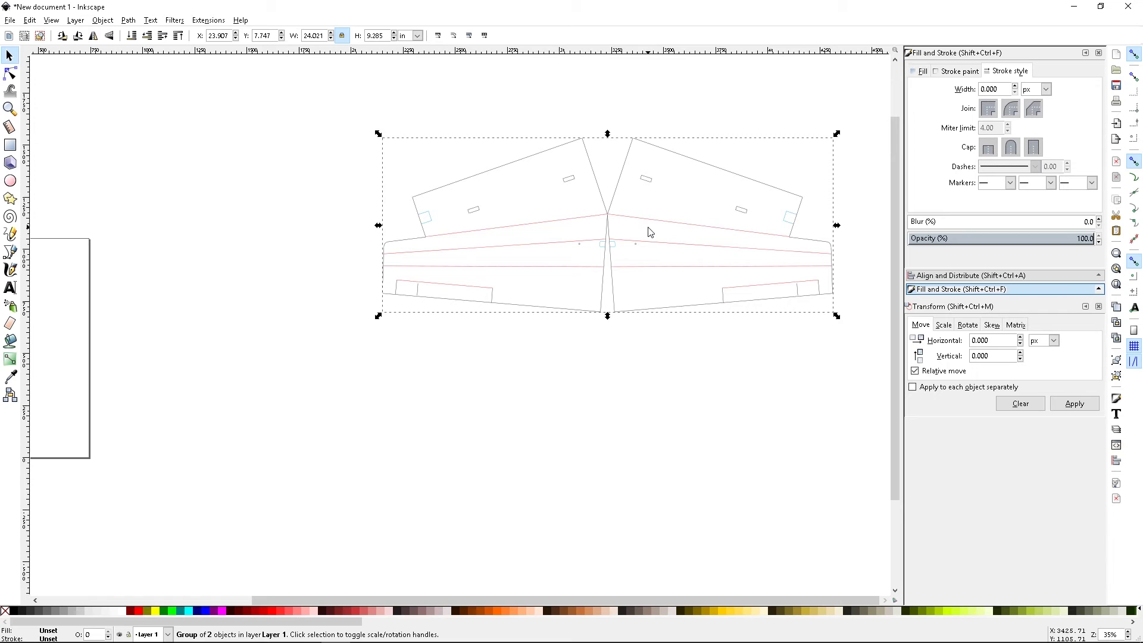
pyautogui.moveTo(653, 226); pyautogui.dragTo(405, 351)
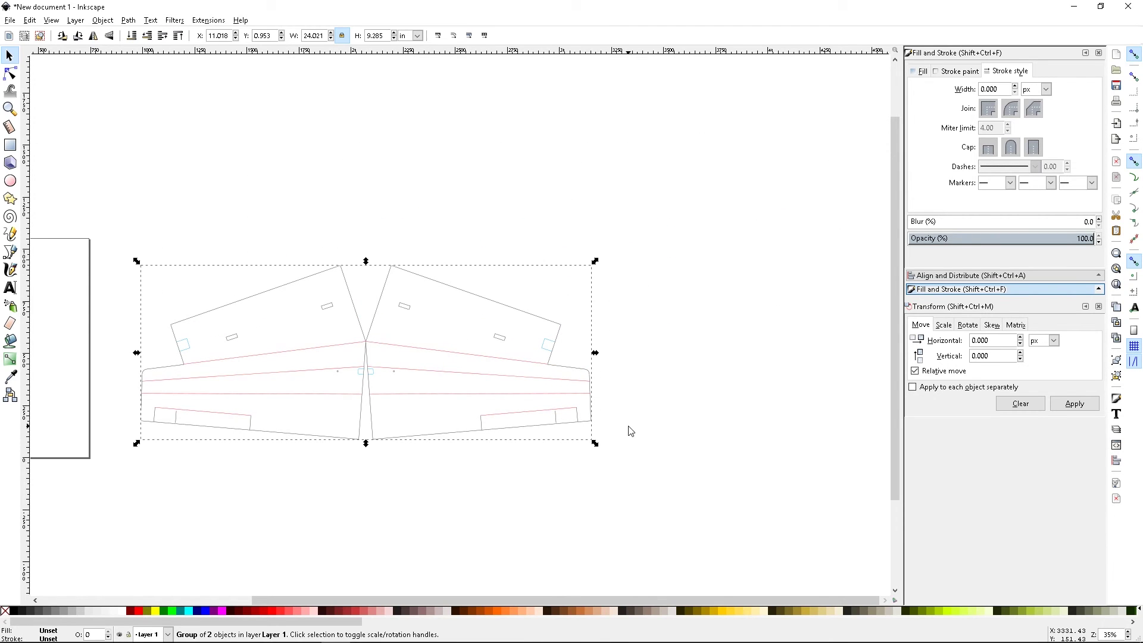
pyautogui.hscroll(-5, 478, 424)
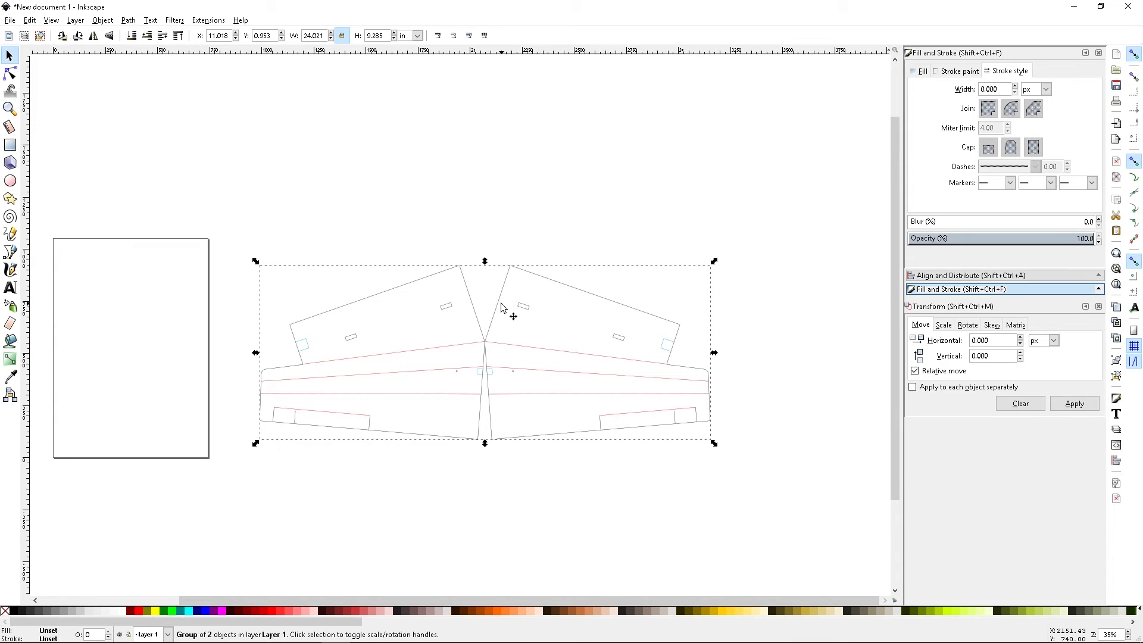
pyautogui.hscroll(-5, 410, 451)
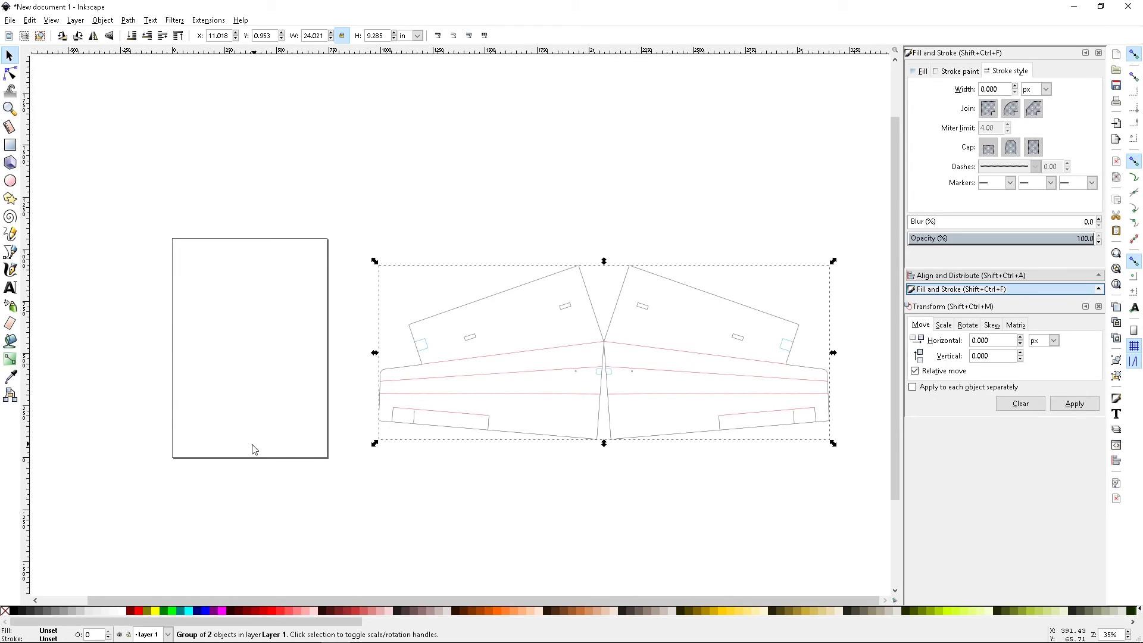
pyautogui.click(312, 476)
pyautogui.hscroll(-1, 313, 467)
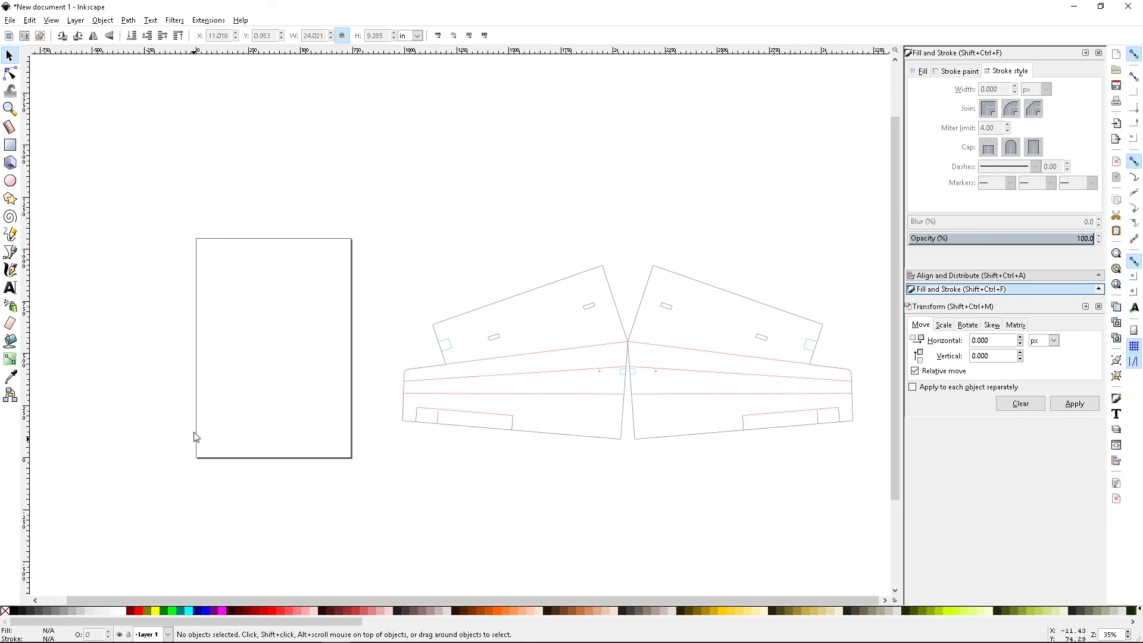
# Step: Open Document Properties and move the wing drawing onto the page
pyautogui.click(10, 21)
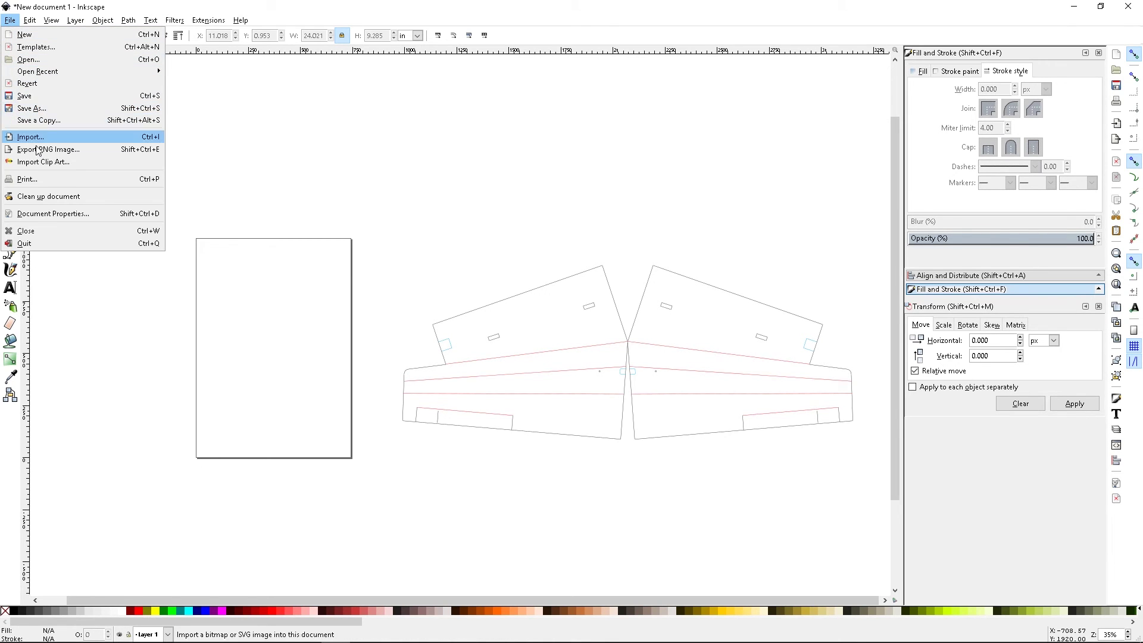
pyautogui.click(42, 214)
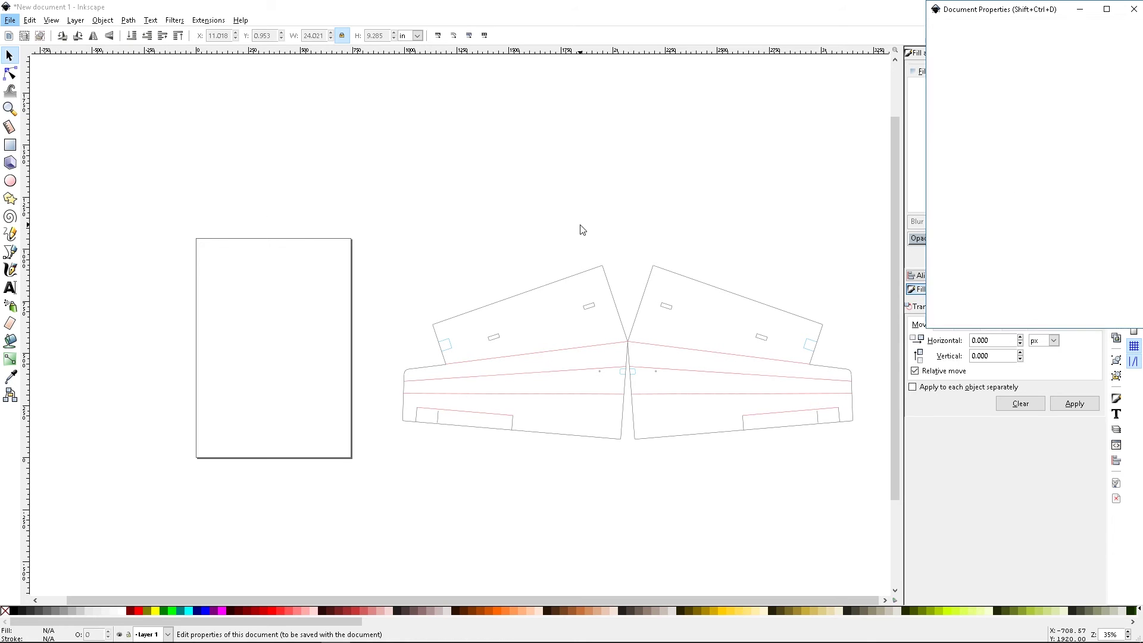
pyautogui.moveTo(708, 356); pyautogui.dragTo(480, 370)
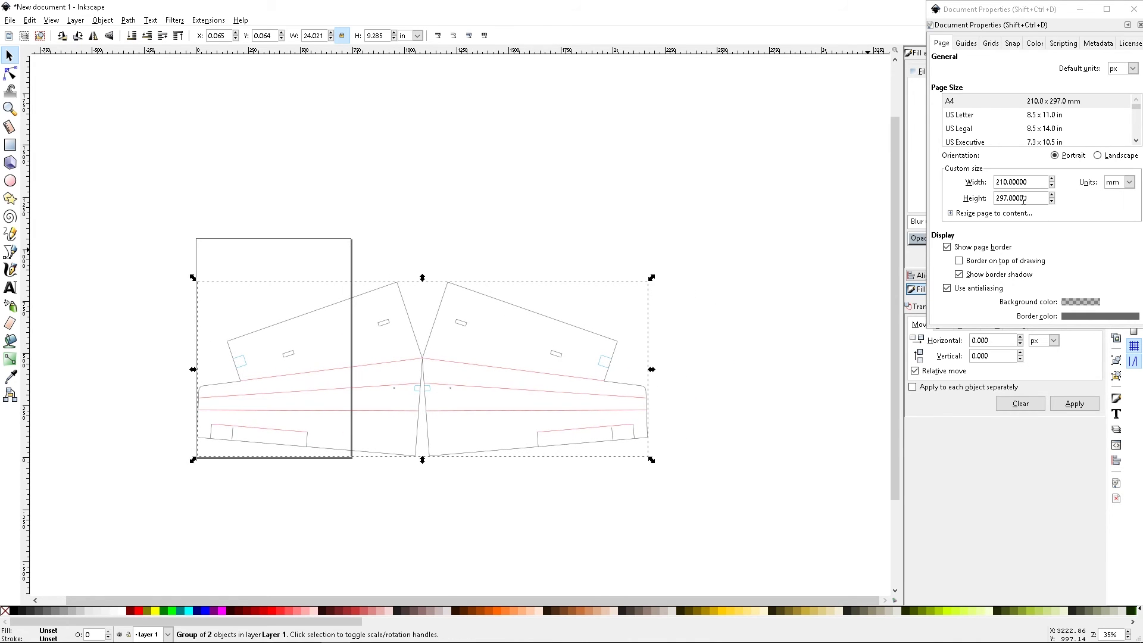
# Step: Switch page units to inches and set the page width to 24.5 in
pyautogui.click(1129, 182)
pyautogui.click(1112, 238)
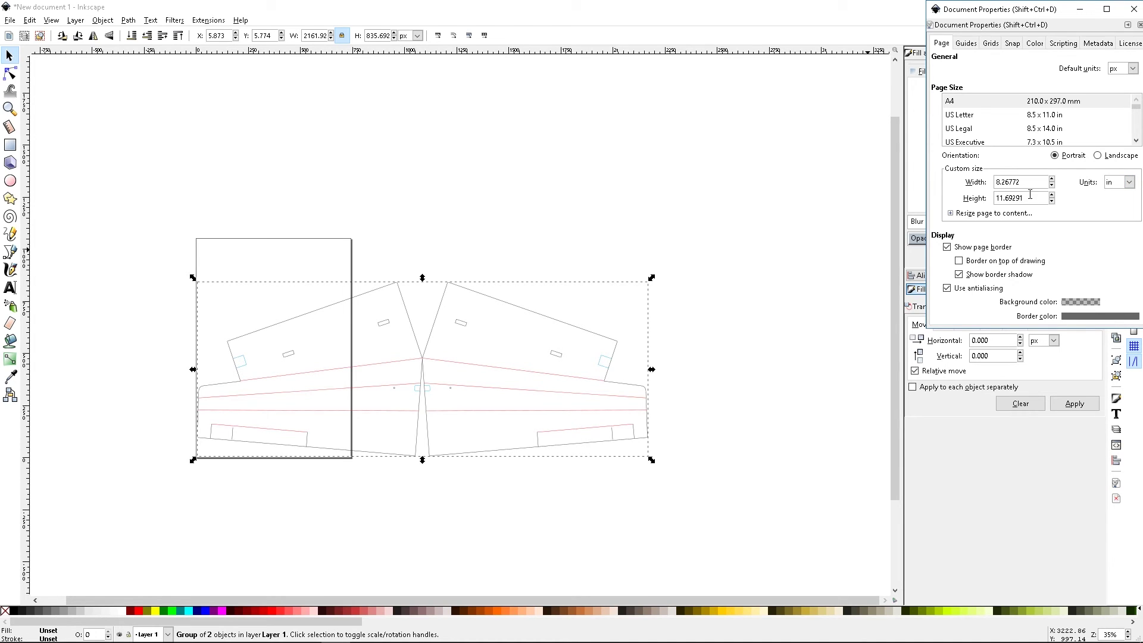
pyautogui.moveTo(1031, 182); pyautogui.dragTo(950, 187)
pyautogui.write('25')
pyautogui.click(1031, 200)
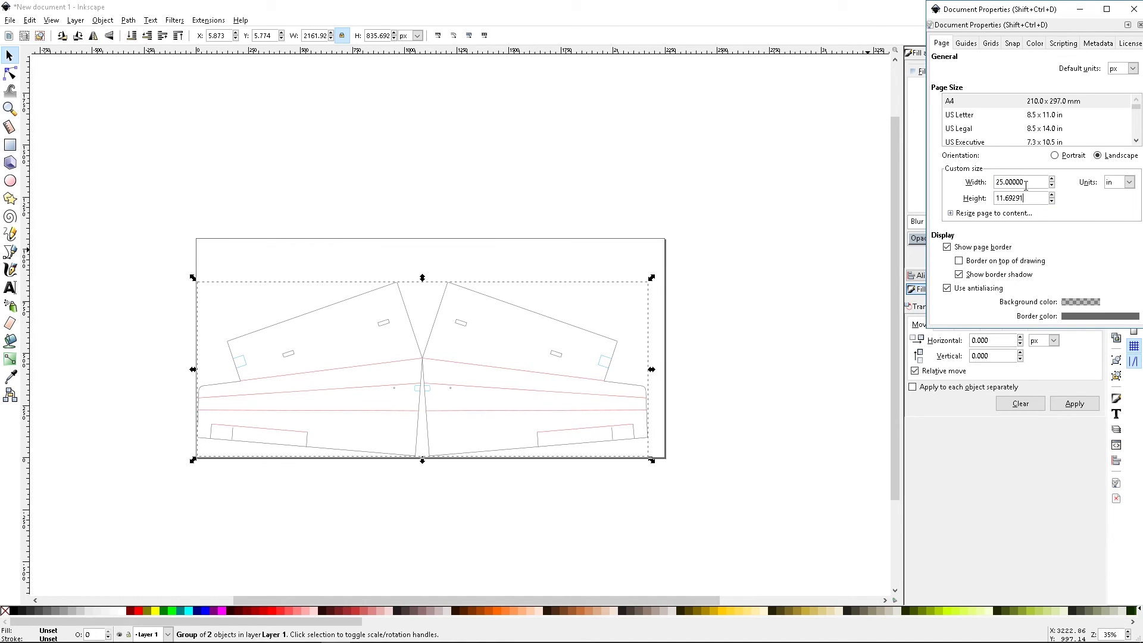
pyautogui.moveTo(1030, 184); pyautogui.dragTo(942, 182)
pyautogui.write('24.5')
pyautogui.click(1031, 198)
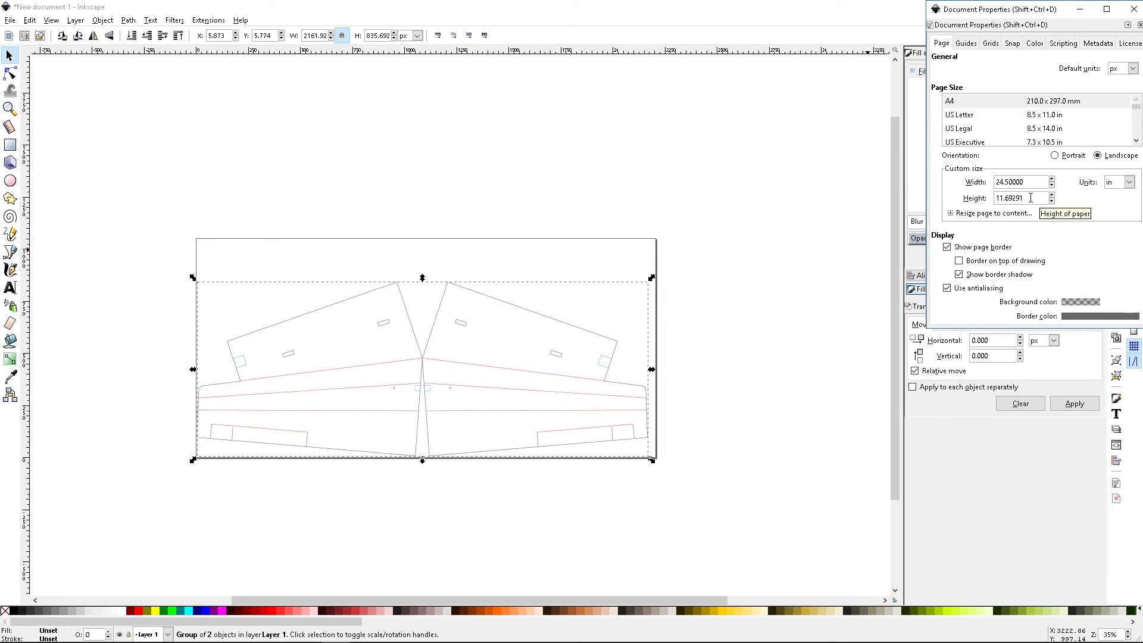
# Step: Set the page height to 10 in
pyautogui.moveTo(1031, 198); pyautogui.dragTo(968, 197)
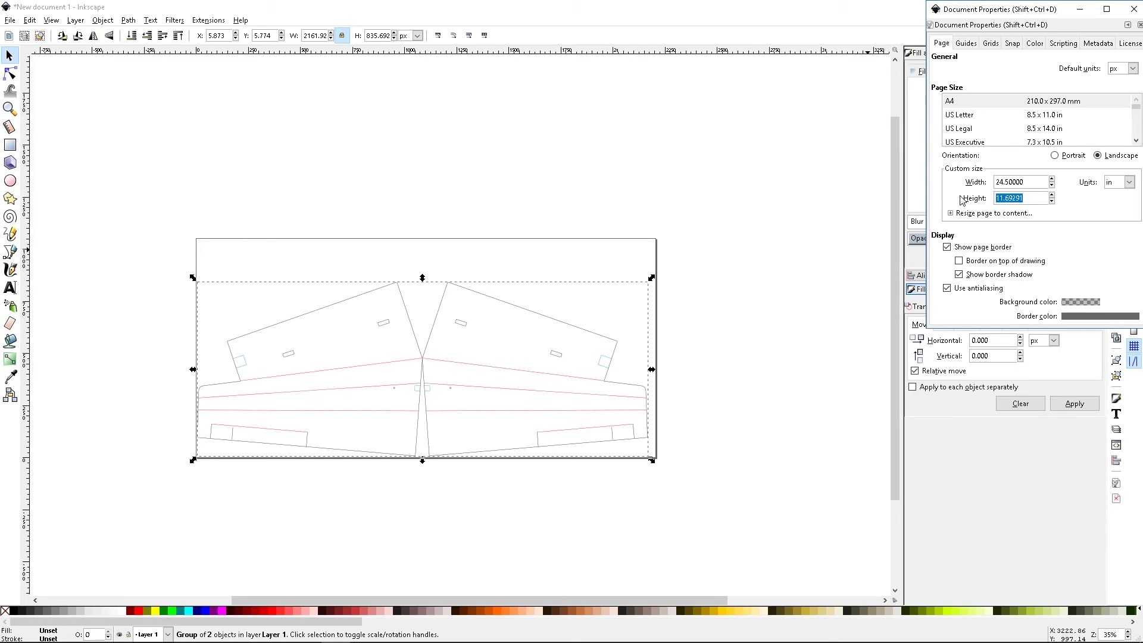
pyautogui.write('8')
pyautogui.click(1023, 182)
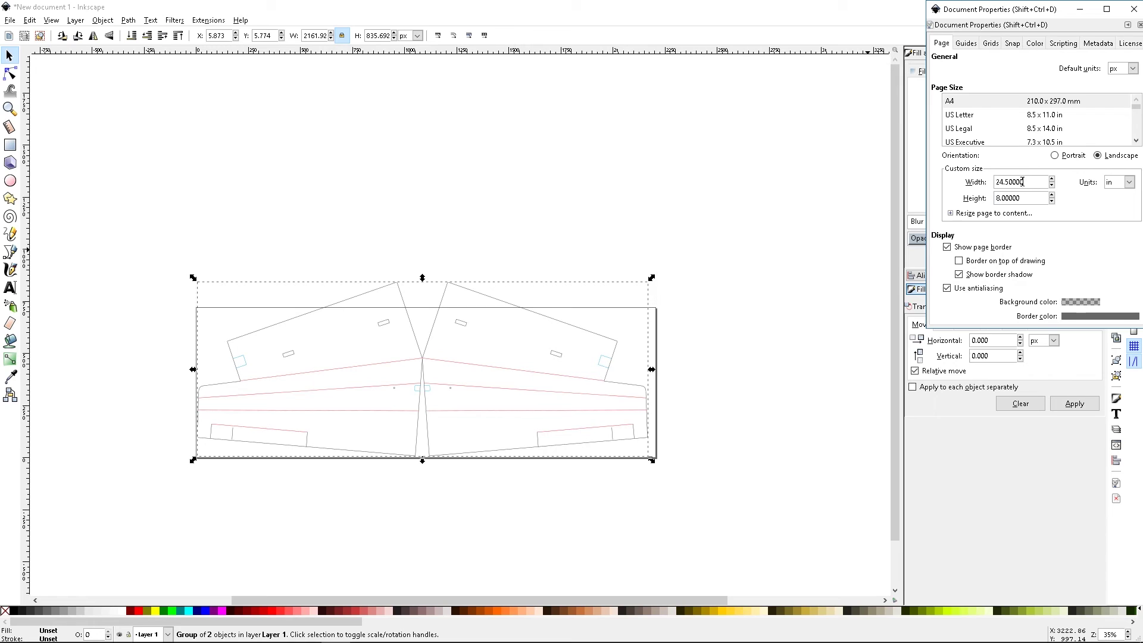
pyautogui.moveTo(1028, 201); pyautogui.dragTo(954, 201)
pyautogui.write('9')
pyautogui.click(1030, 183)
pyautogui.write('10')
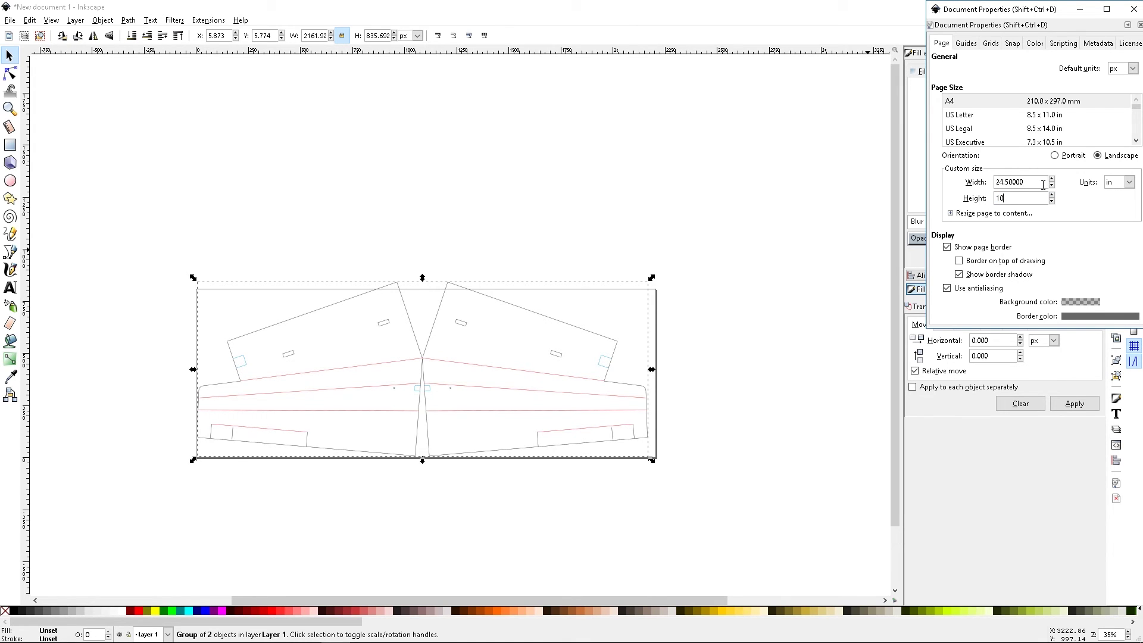
pyautogui.click(1043, 183)
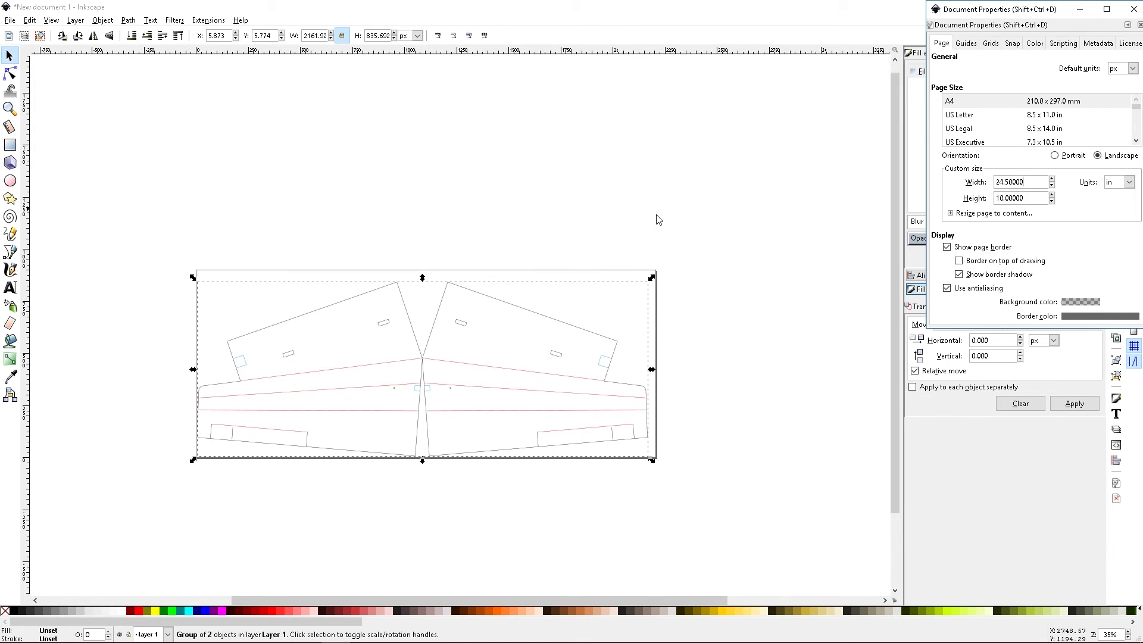
# Step: Nudge the wing drawing up so it fits inside the page
pyautogui.click(691, 230)
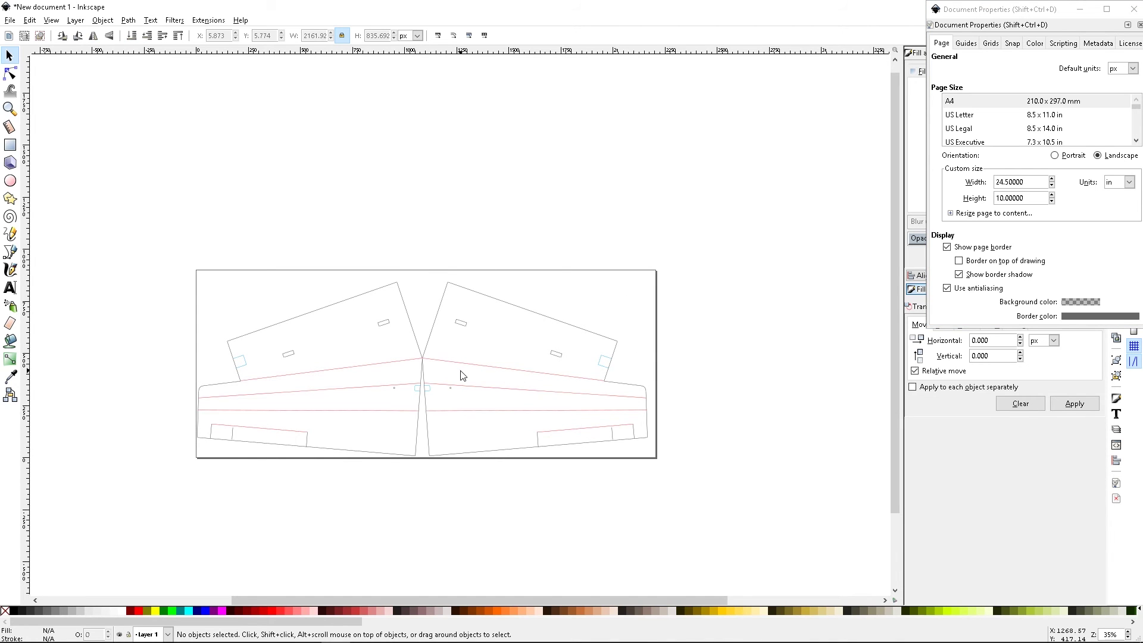
pyautogui.moveTo(463, 364); pyautogui.dragTo(460, 356)
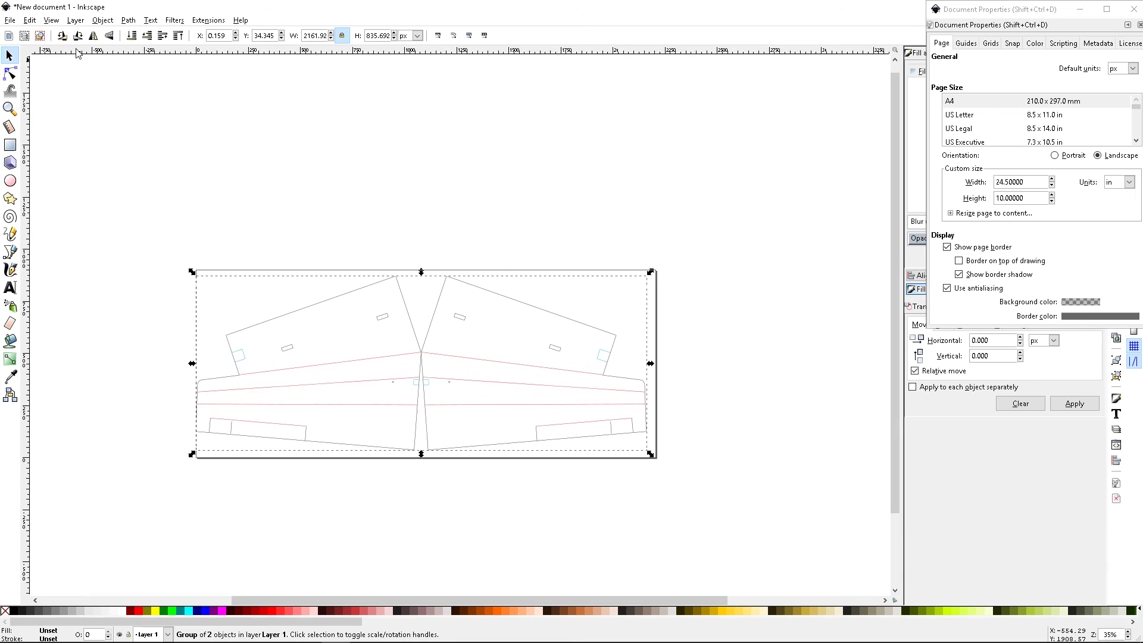
pyautogui.click(10, 21)
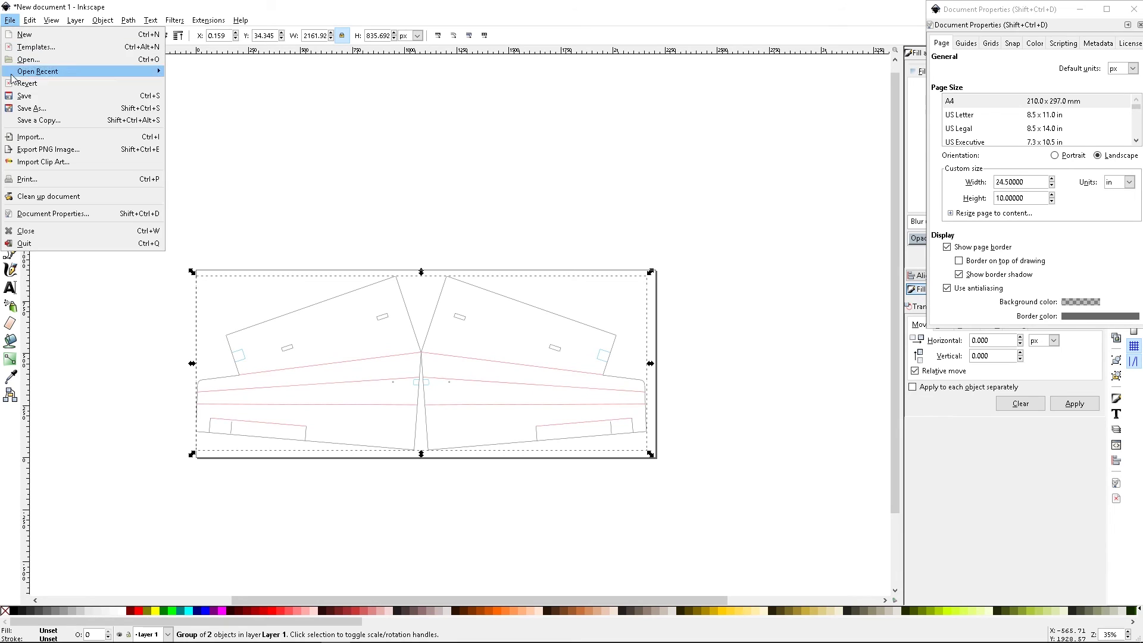
# Step: Save the drawing as pdf.svg by pasting the plans folder path and appending \pdf.svg
pyautogui.click(27, 112)
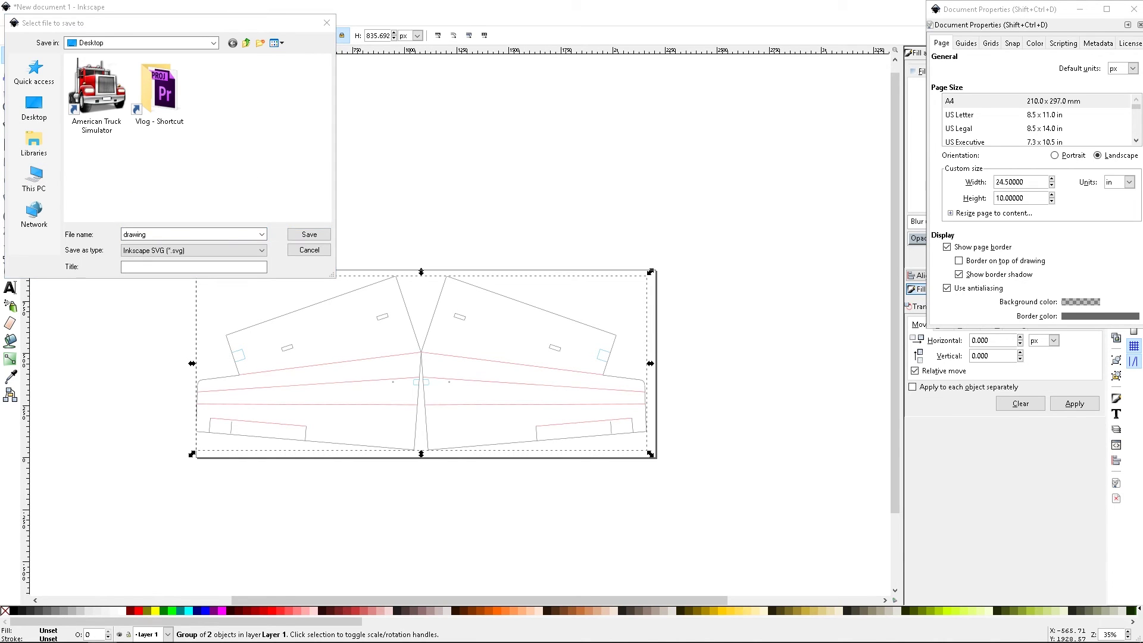
pyautogui.click(126, 43)
pyautogui.click(100, 170)
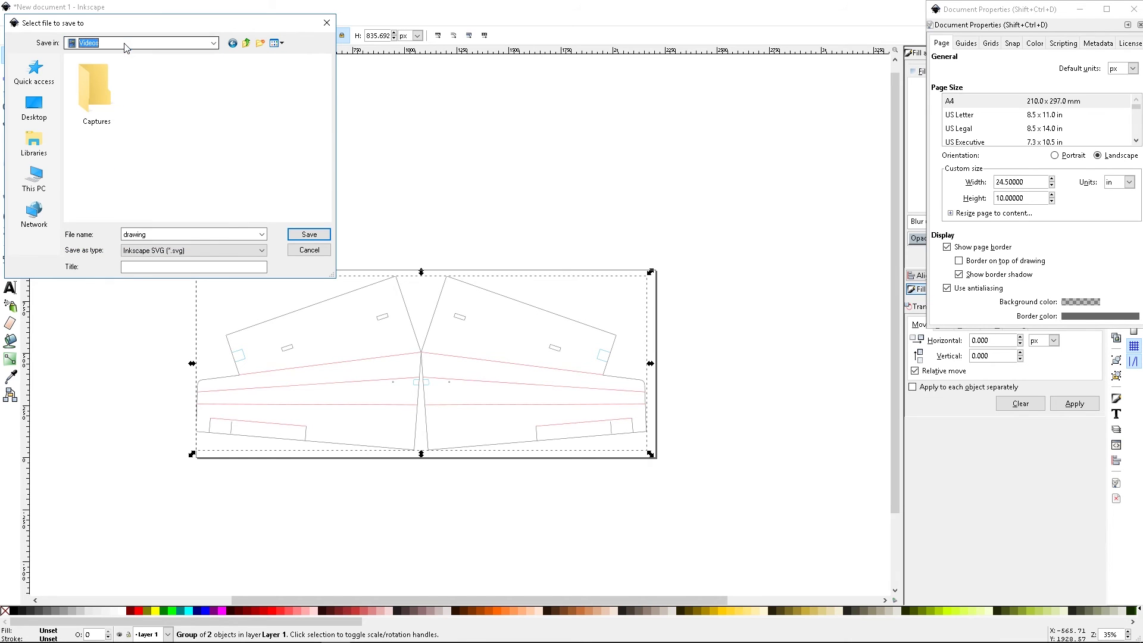
pyautogui.click(120, 236)
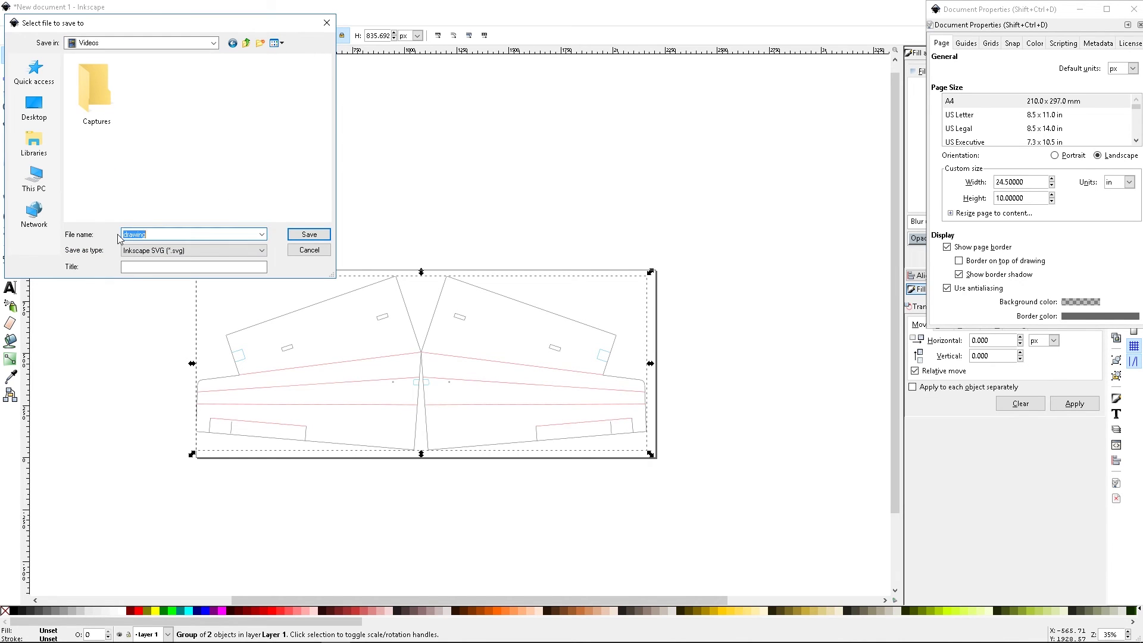
pyautogui.hotkey('ctrl', 'v')
pyautogui.write('\\')
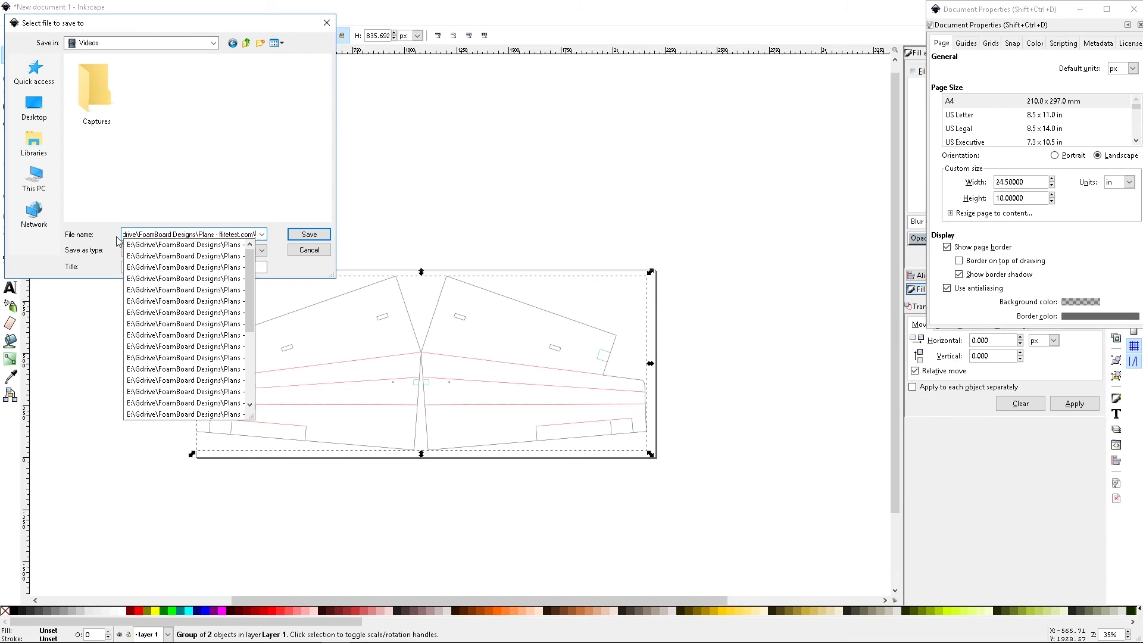
pyautogui.write('pdf.svg')
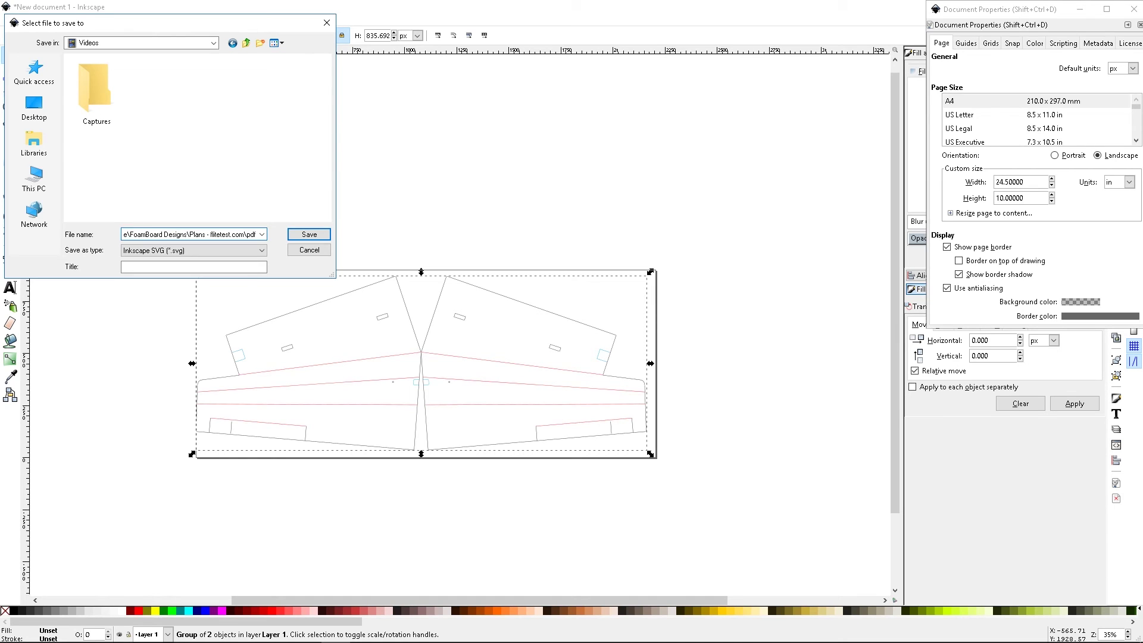
pyautogui.press('Return')
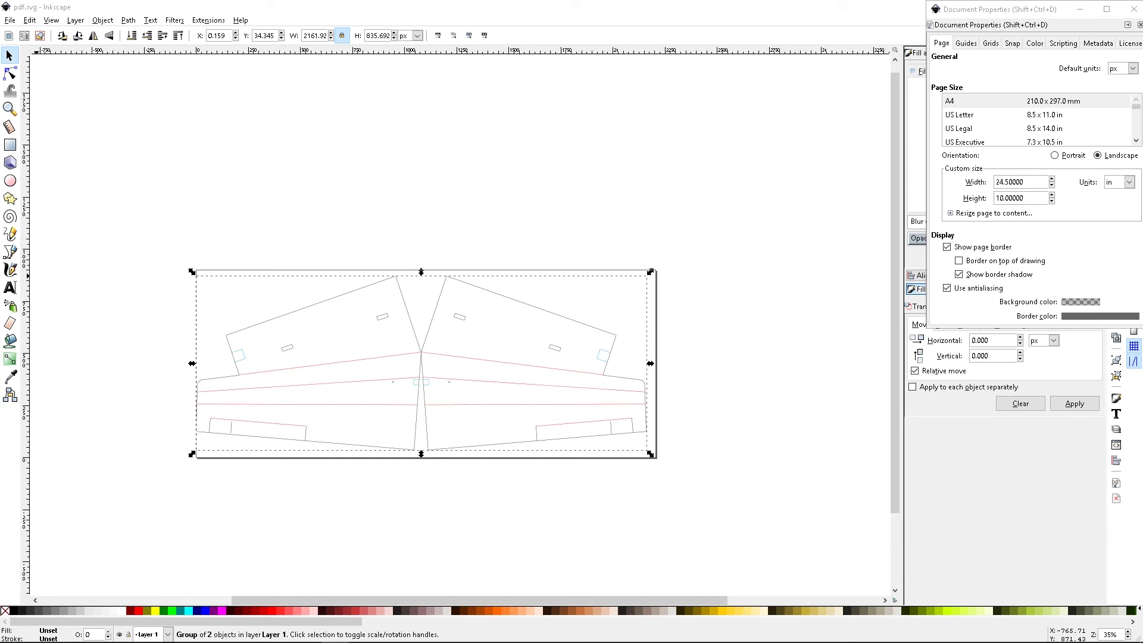
# Step: Save a copy as pdf.pdf in Portable Document Format, accept the PDF options, and view it in Acrobat Reader
pyautogui.click(10, 20)
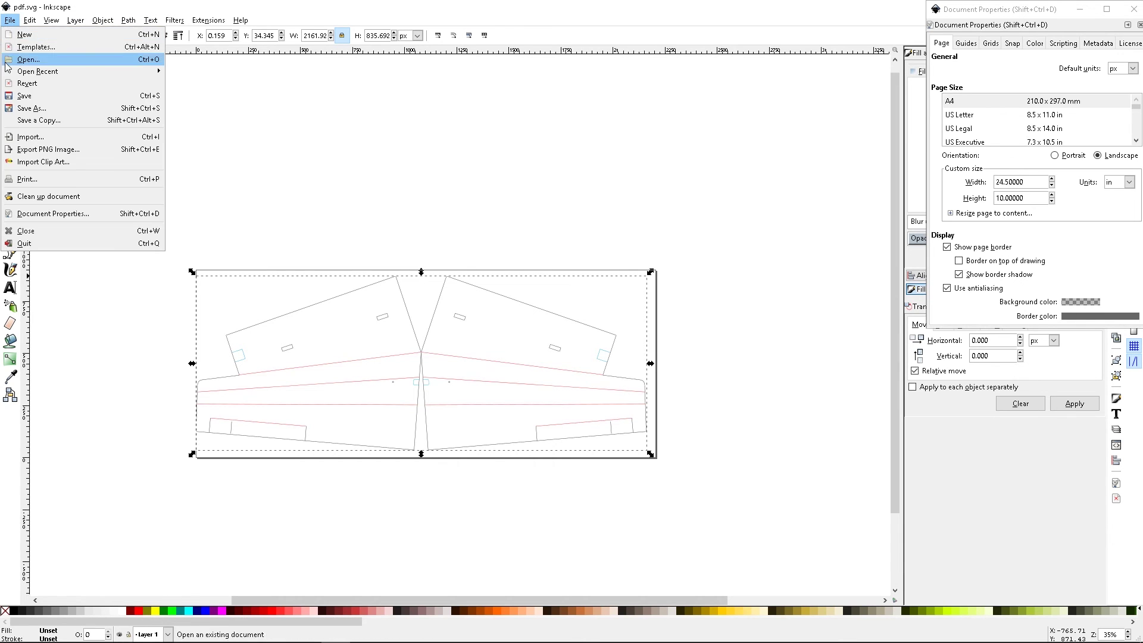
pyautogui.click(22, 109)
pyautogui.click(215, 250)
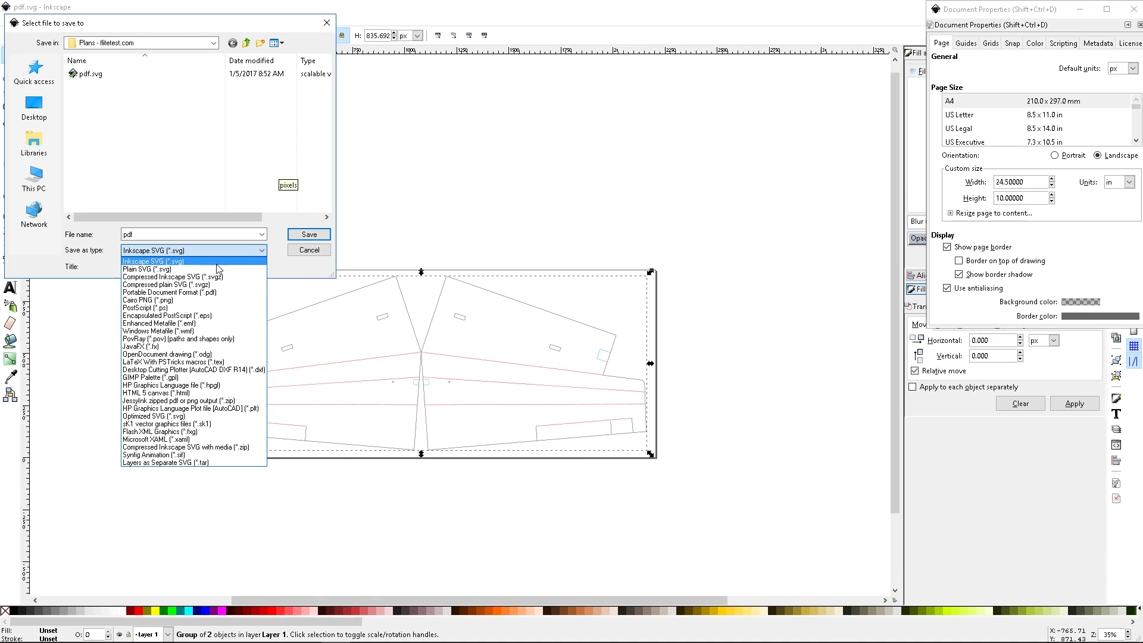
pyautogui.click(208, 292)
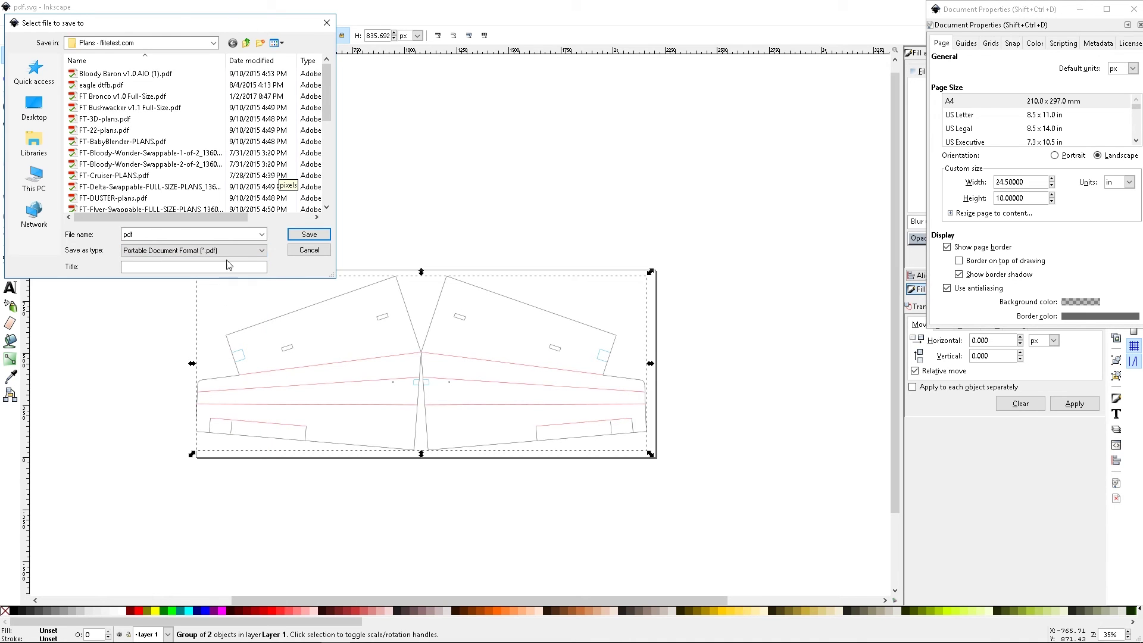
pyautogui.click(317, 235)
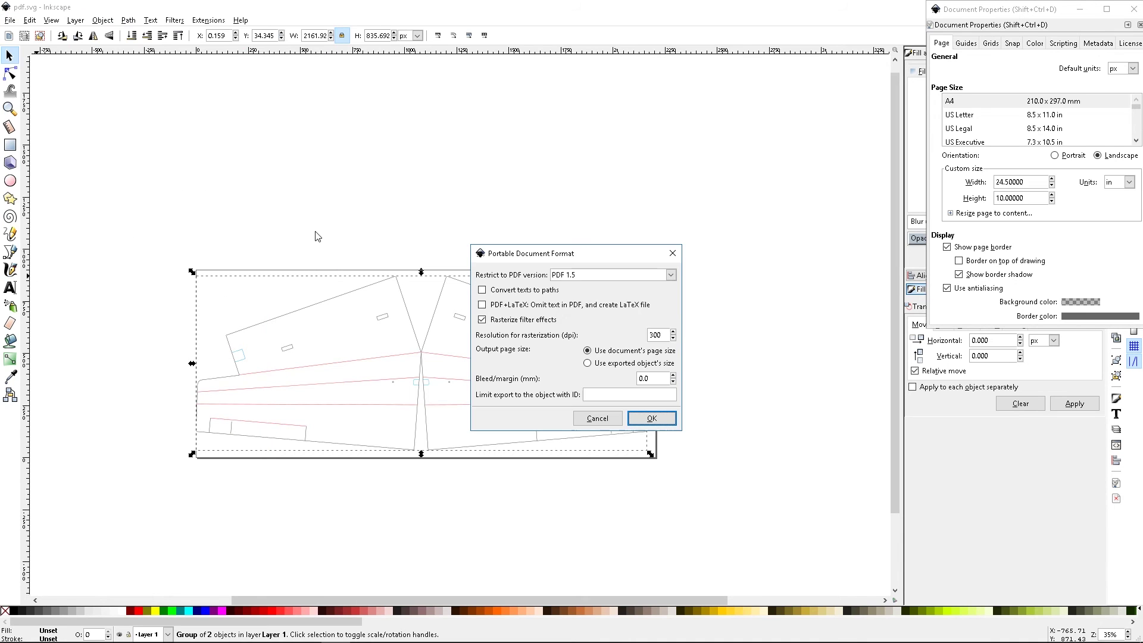
pyautogui.click(652, 418)
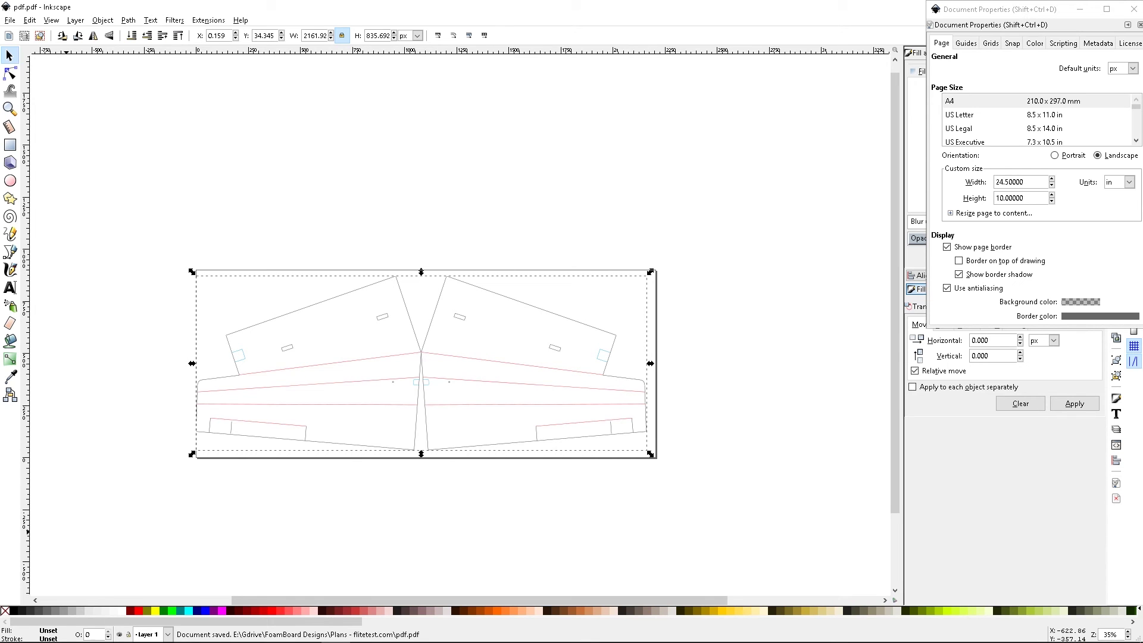
pyautogui.hotkey('alt', 'Tab')
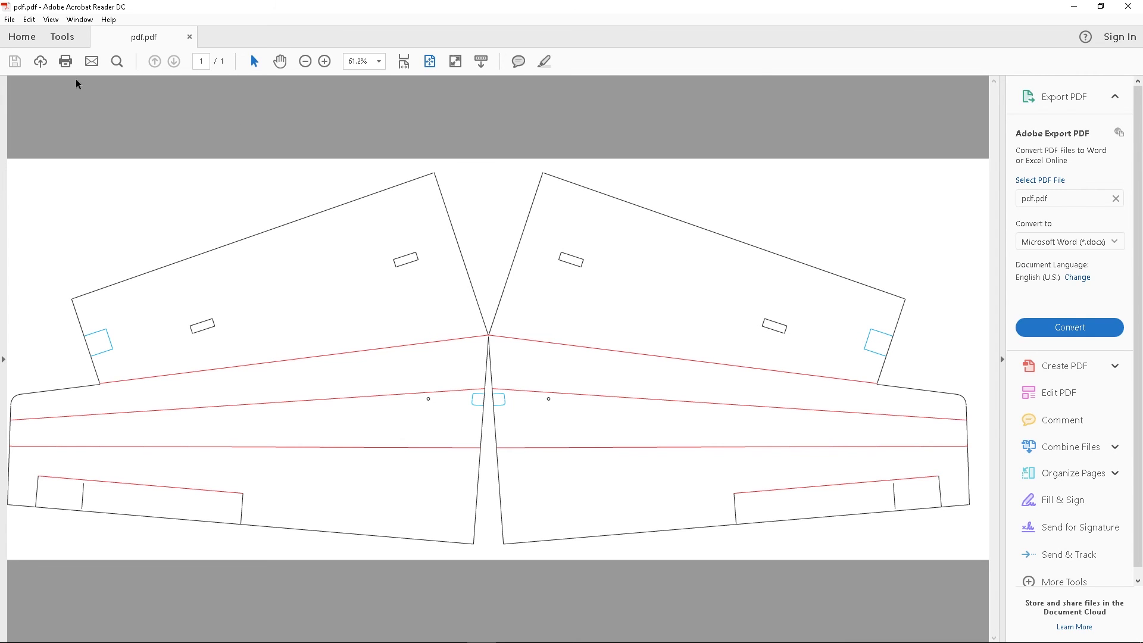
pyautogui.click(10, 20)
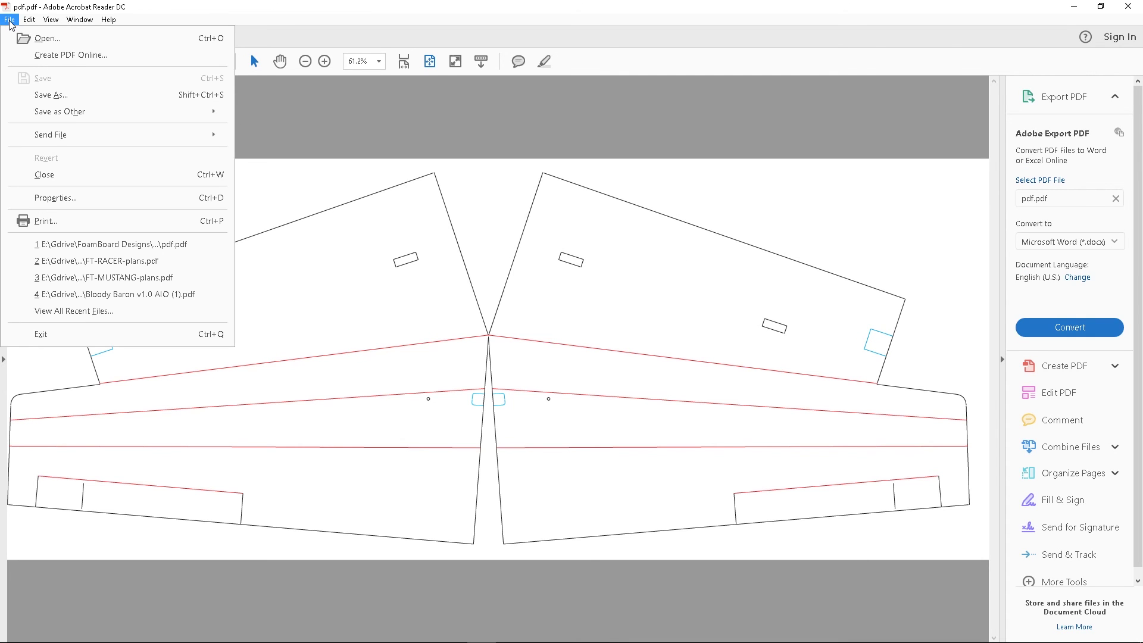
pyautogui.click(69, 221)
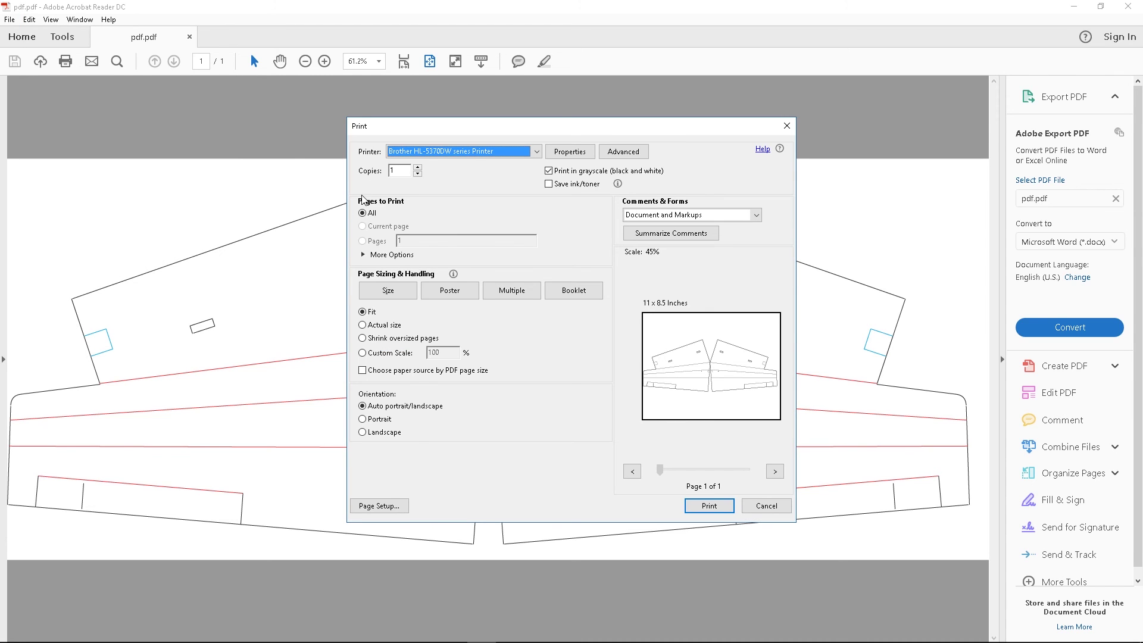
pyautogui.click(450, 292)
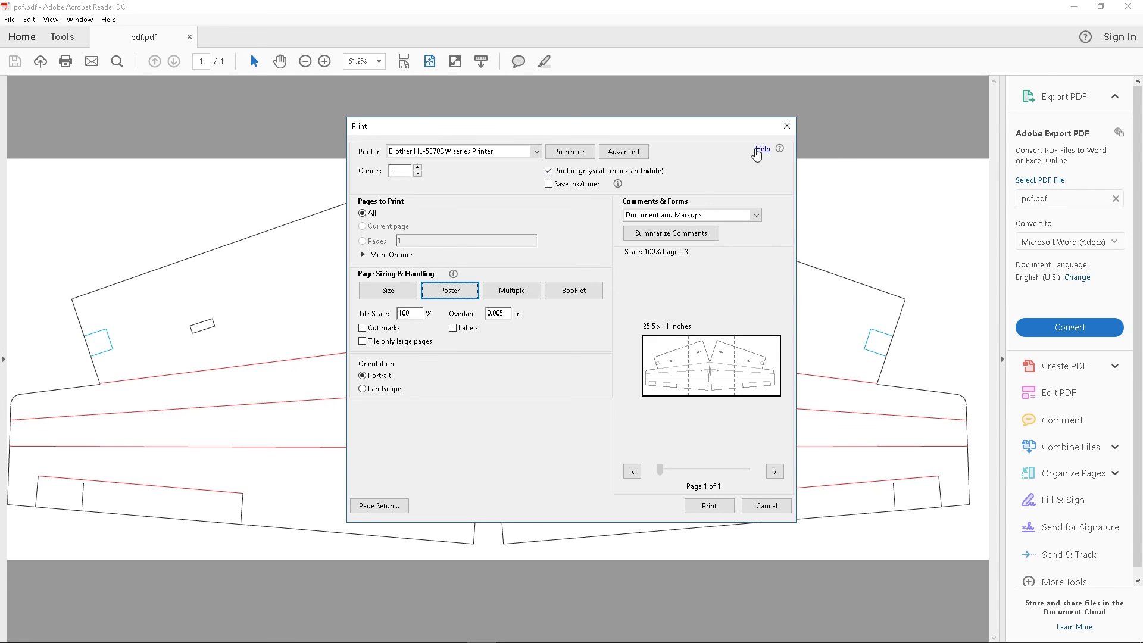
pyautogui.click(787, 128)
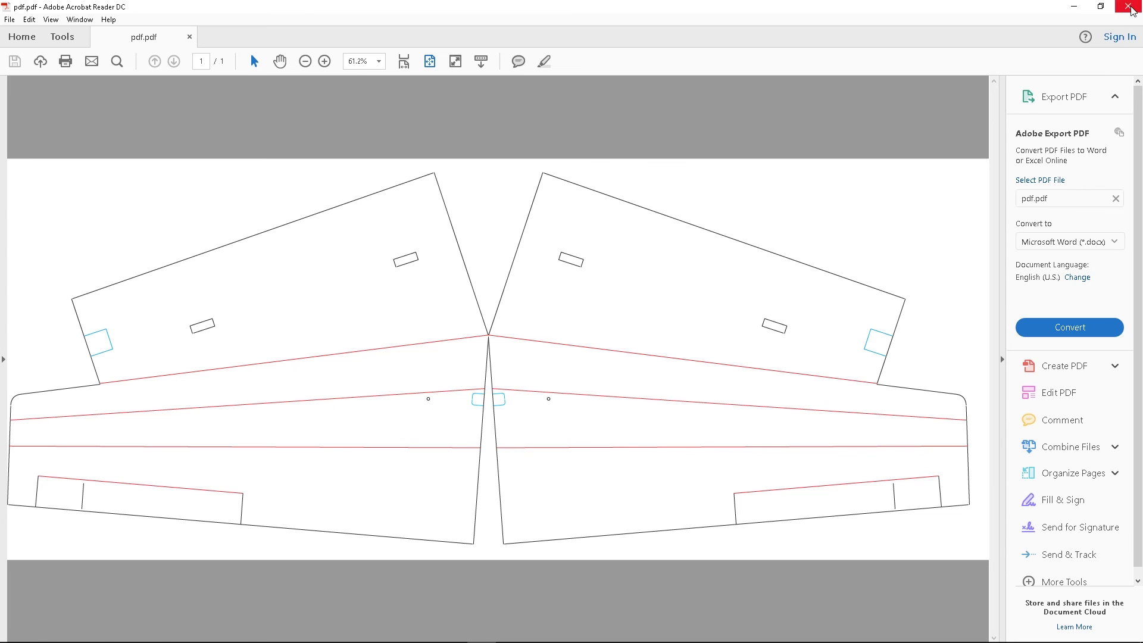
pyautogui.moveTo(365, 632)
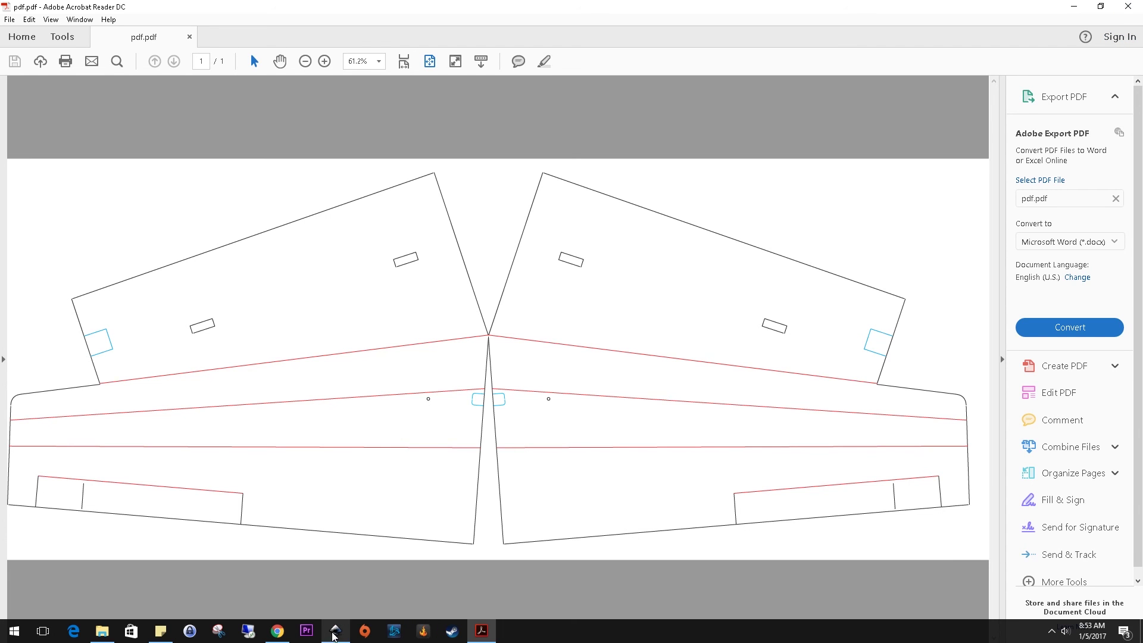
# Step: Open FT-Bronco 200%.svg from the FT-Bronco 200% folder as a second Inkscape drawing
pyautogui.click(336, 634)
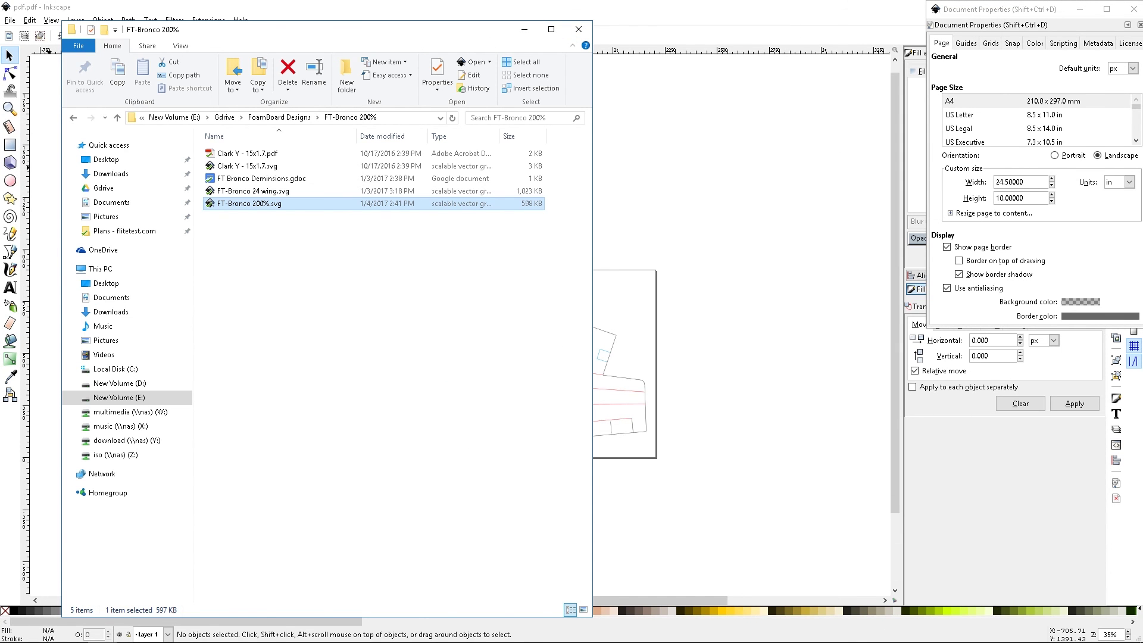
pyautogui.press('Return')
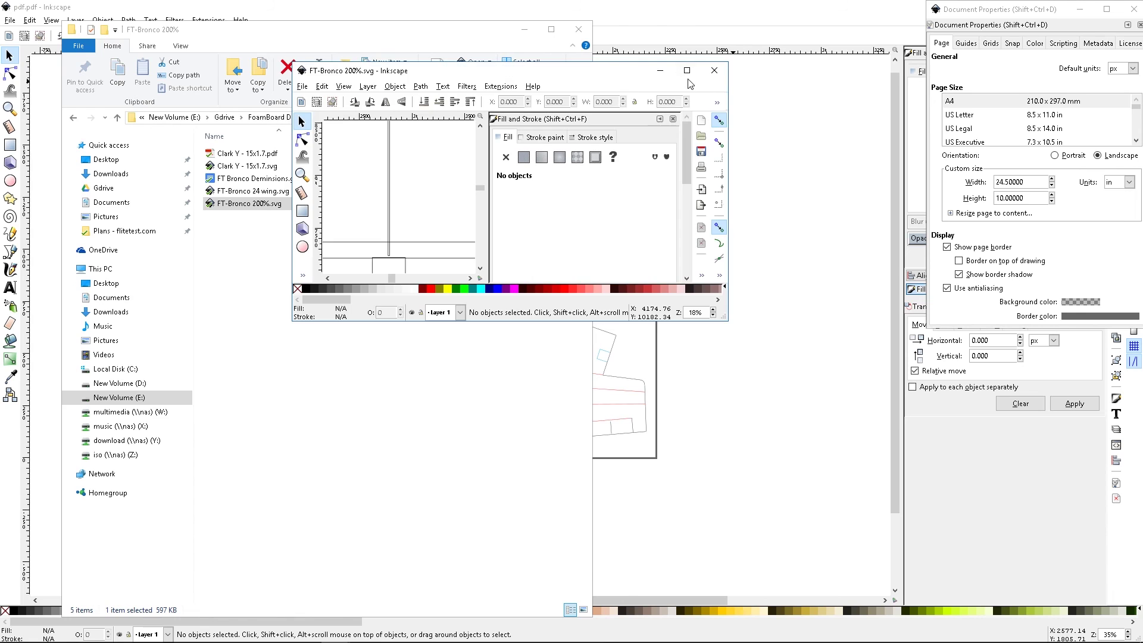
# Step: Maximize the FT-Bronco 200% window and zoom in close on the fuselage side view
pyautogui.click(687, 70)
pyautogui.scroll(-1, 635, 209)
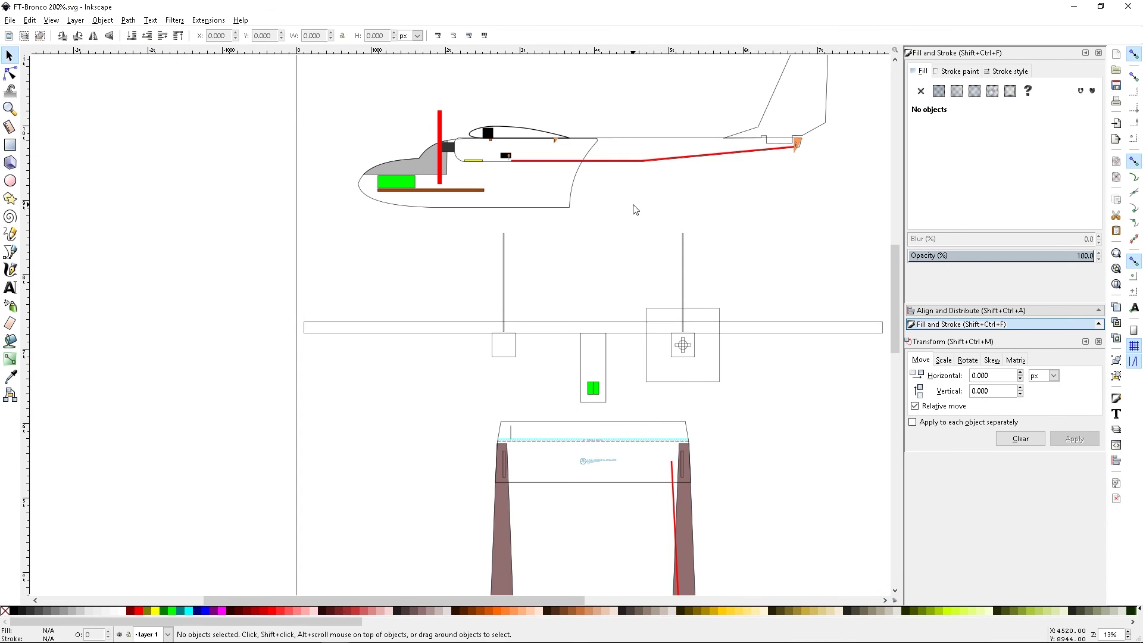
pyautogui.scroll(-2, 635, 210)
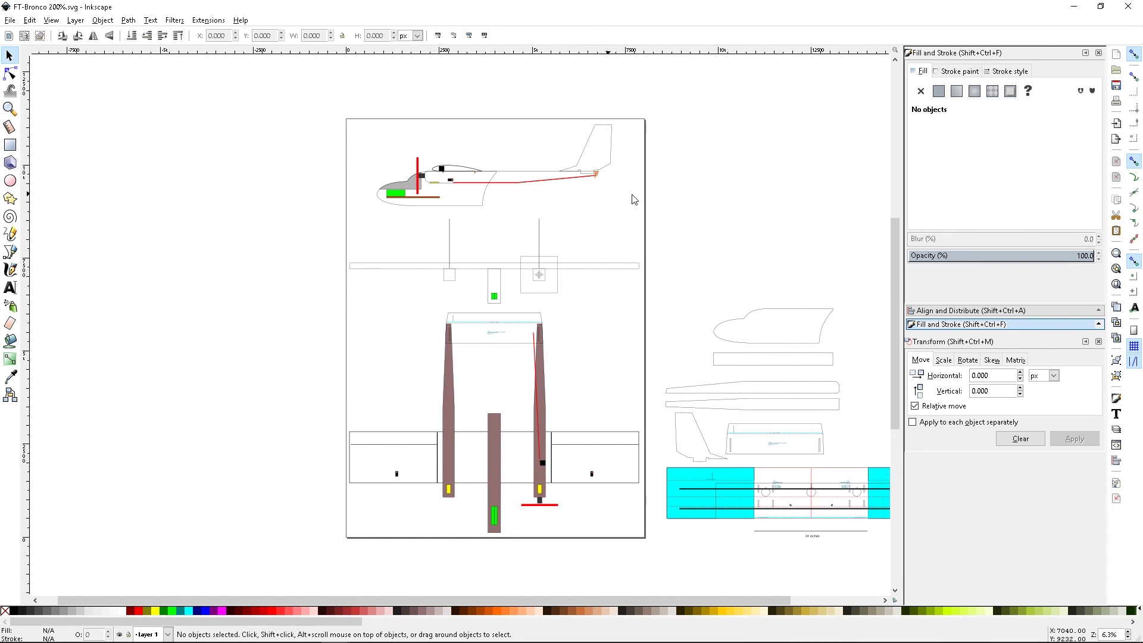
pyautogui.hscroll(3, 635, 200)
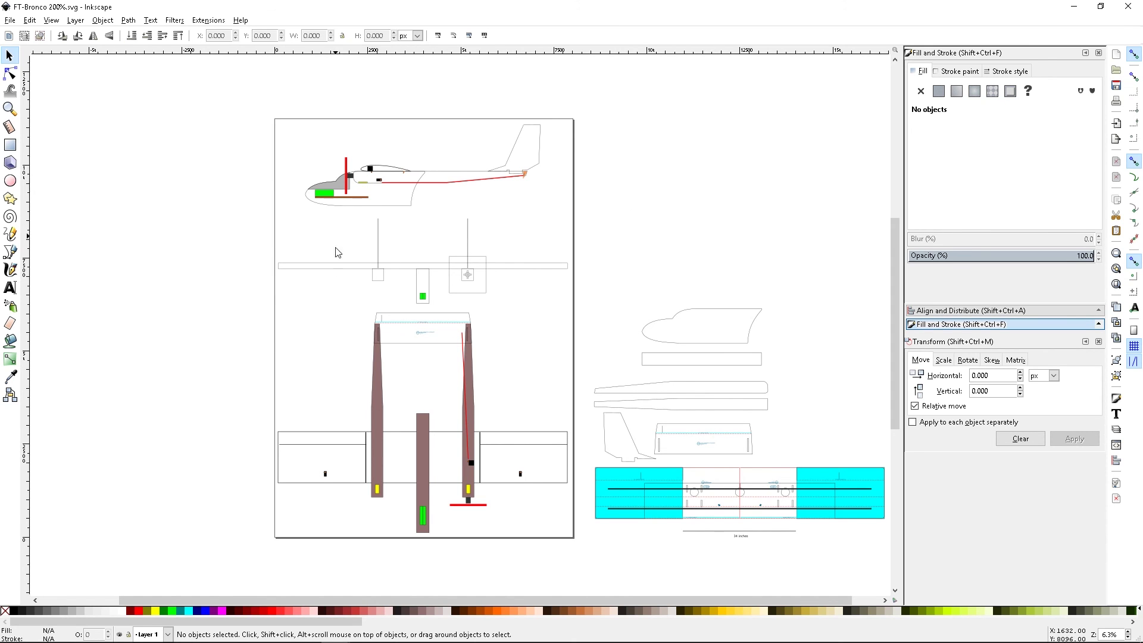
pyautogui.hscroll(-2, 286, 170)
pyautogui.hscroll(3, 310, 161)
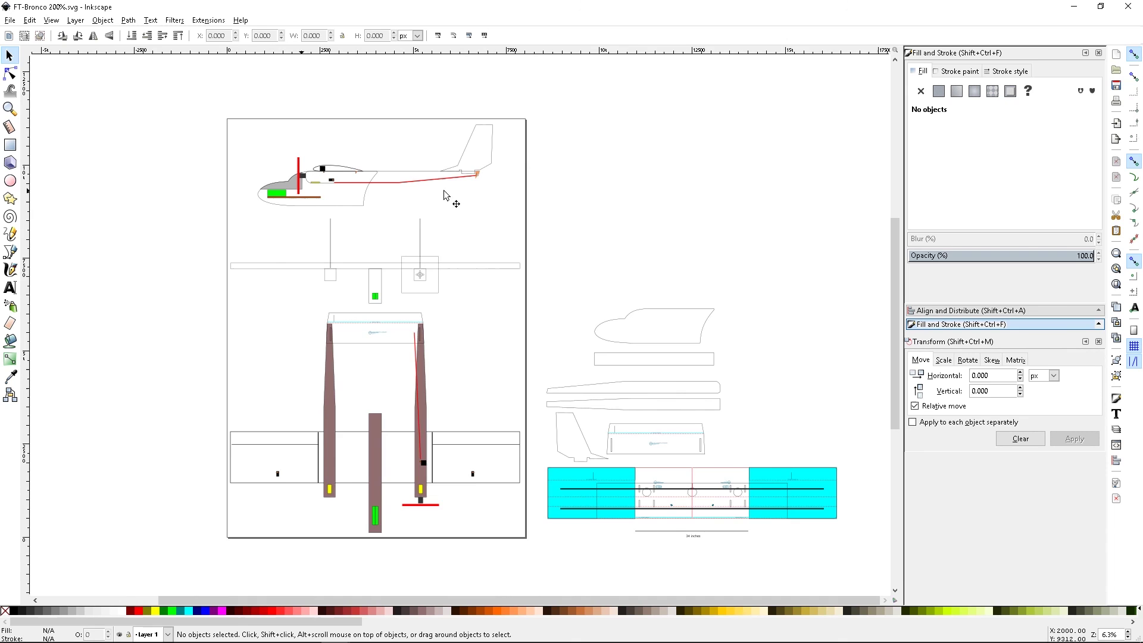
pyautogui.scroll(1, 332, 150)
pyautogui.scroll(3, 333, 150)
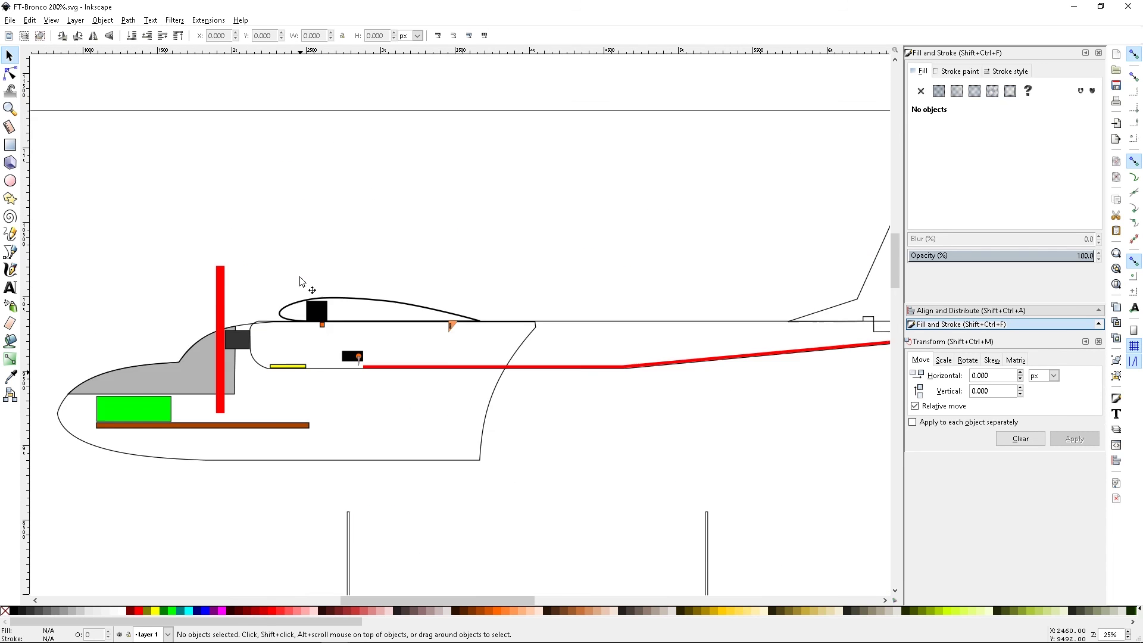
# Step: Ungroup the fuselage side view into its eight separate parts with Ctrl+Shift+G
pyautogui.click(131, 387)
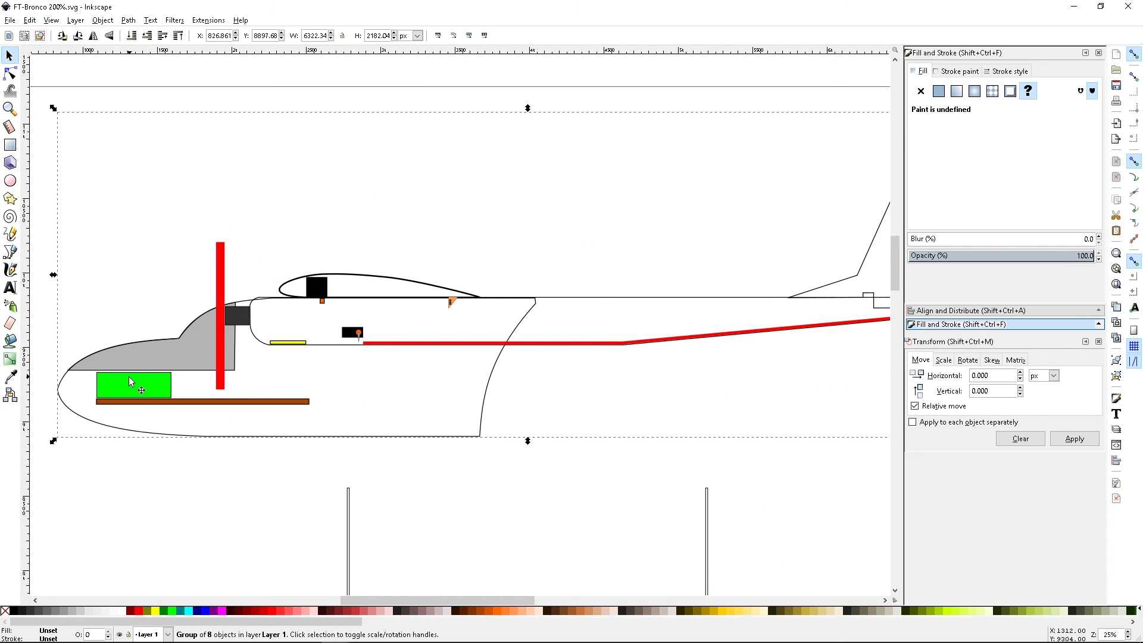
pyautogui.hotkey('ctrl', 'shift', 'g')
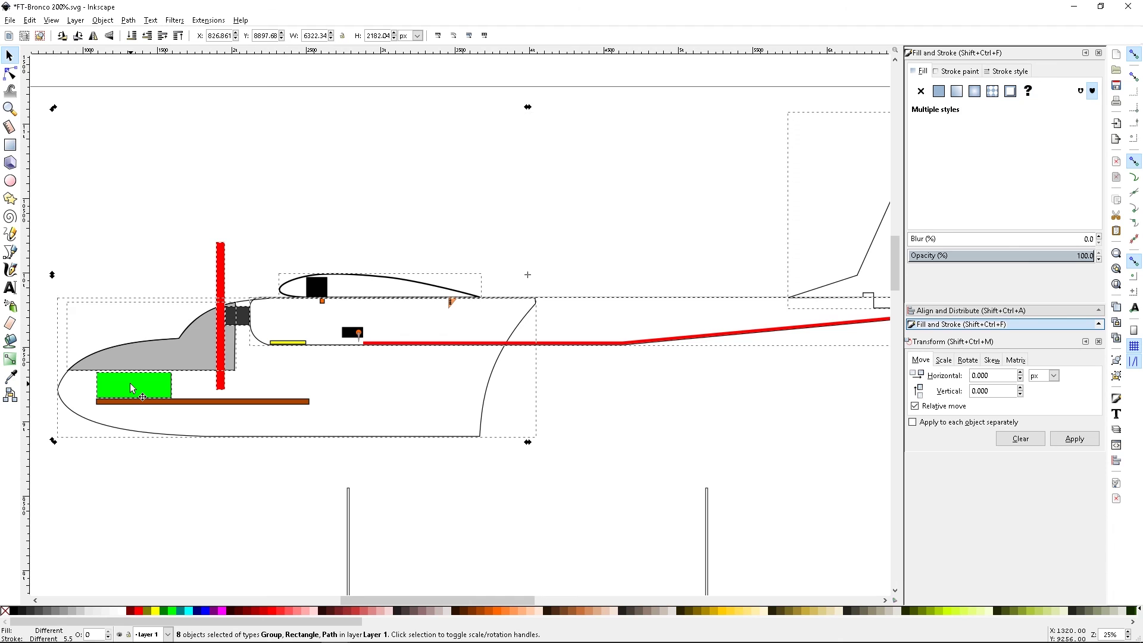
pyautogui.click(148, 474)
# Step: Inspect individual fuselage parts: nose green rectangle, red bar, stabilizer outline, canopy squares, grey rectangle
pyautogui.click(152, 393)
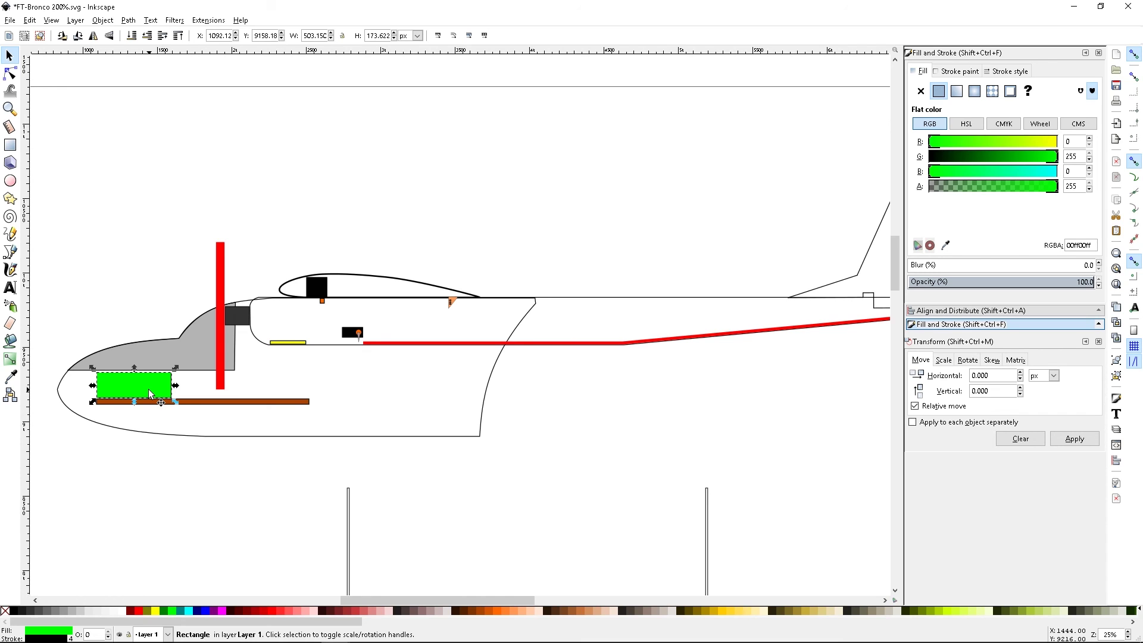
pyautogui.click(220, 301)
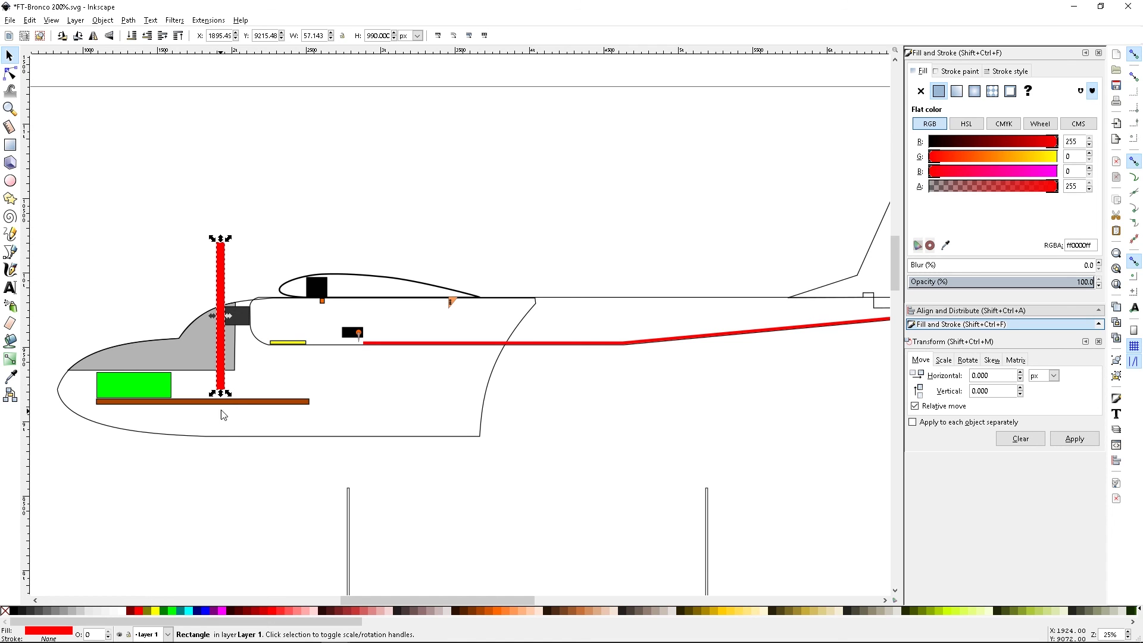
pyautogui.scroll(-15, 653, 478)
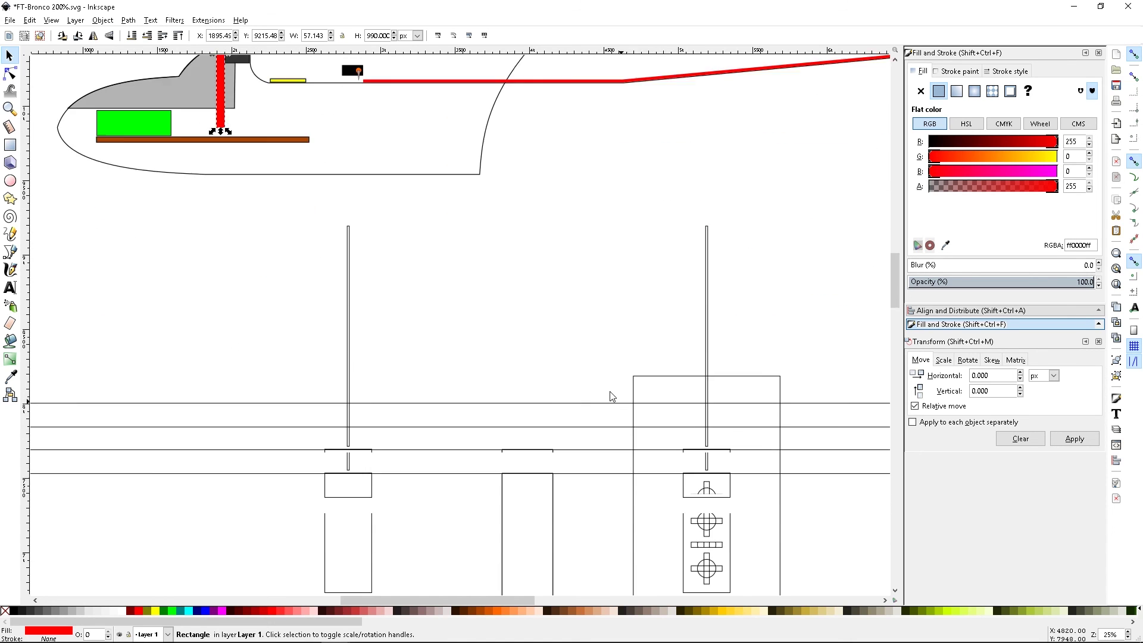
pyautogui.click(775, 257)
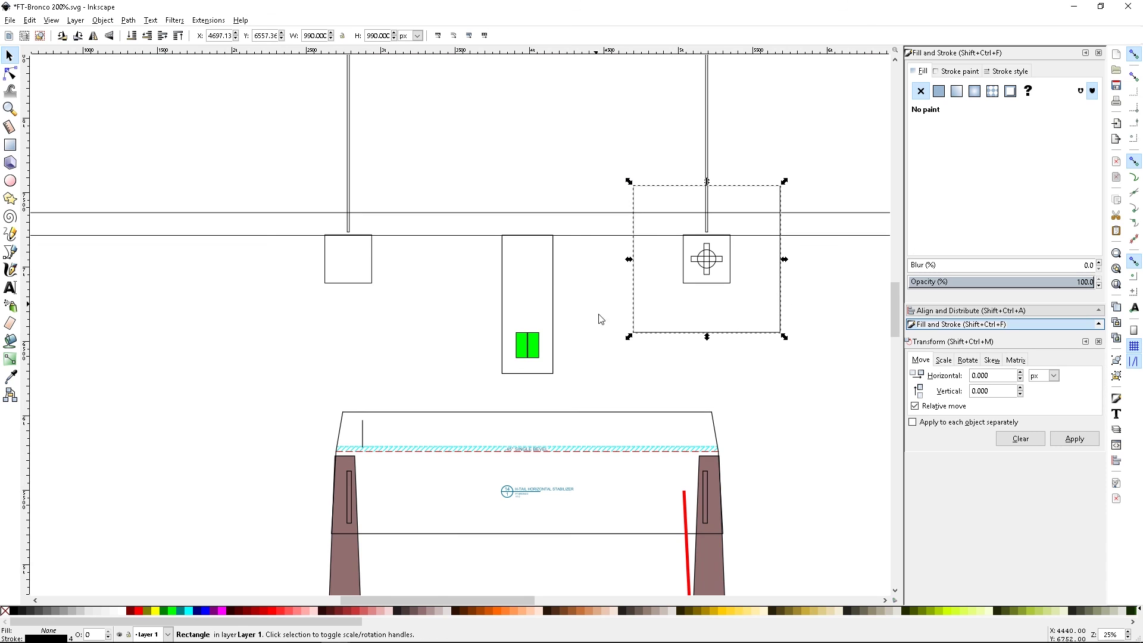
pyautogui.scroll(9, 426, 327)
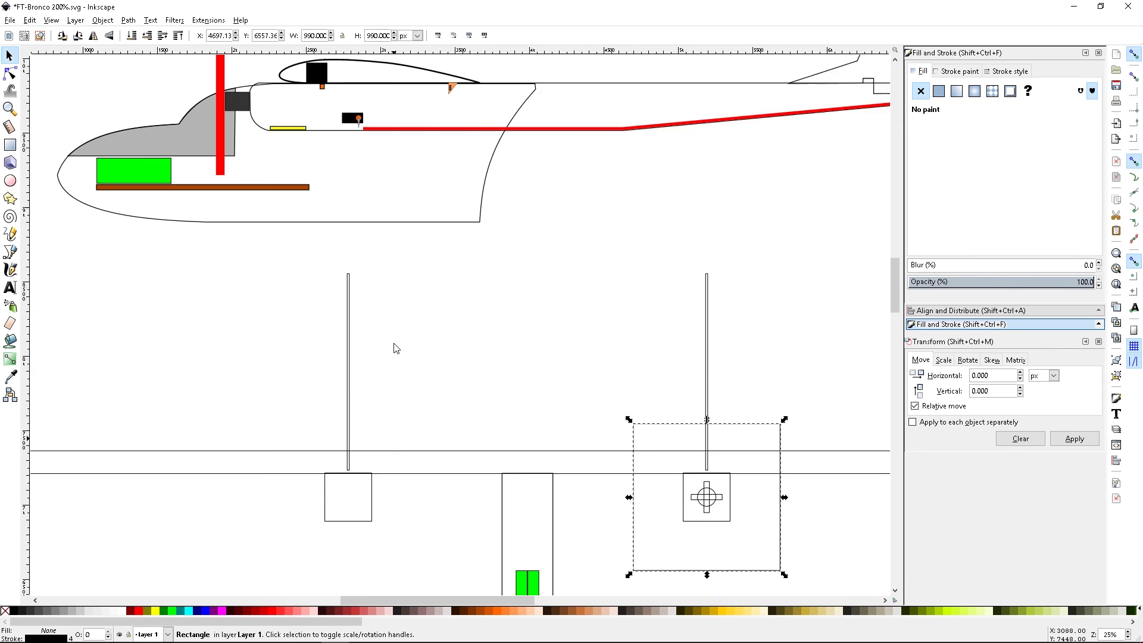
pyautogui.click(319, 144)
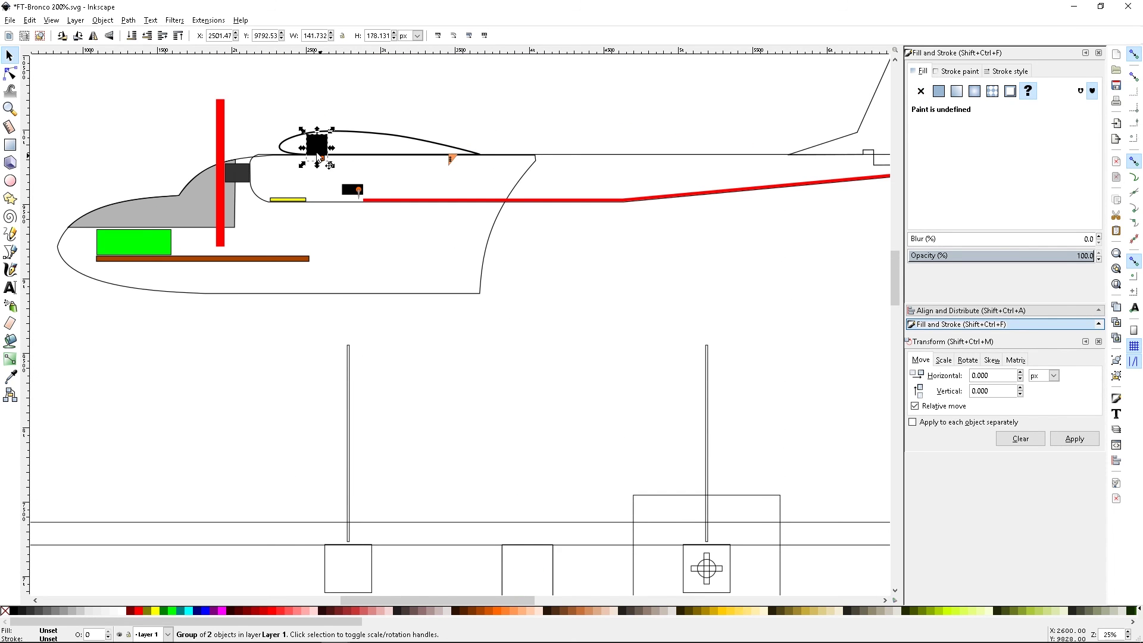
pyautogui.click(238, 175)
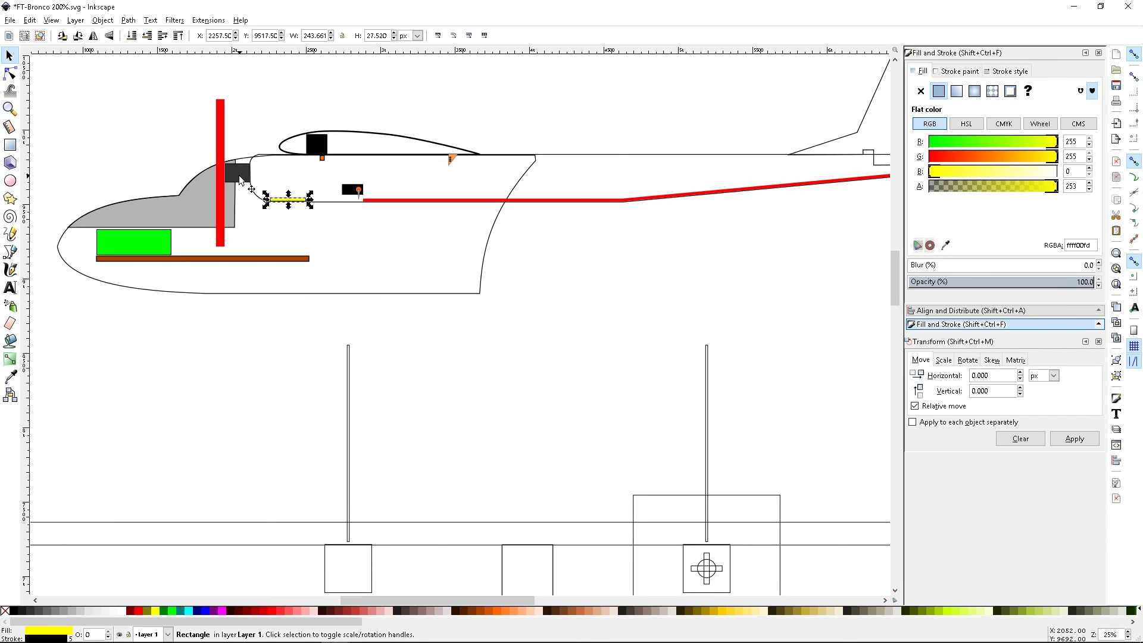
pyautogui.scroll(-3, 715, 248)
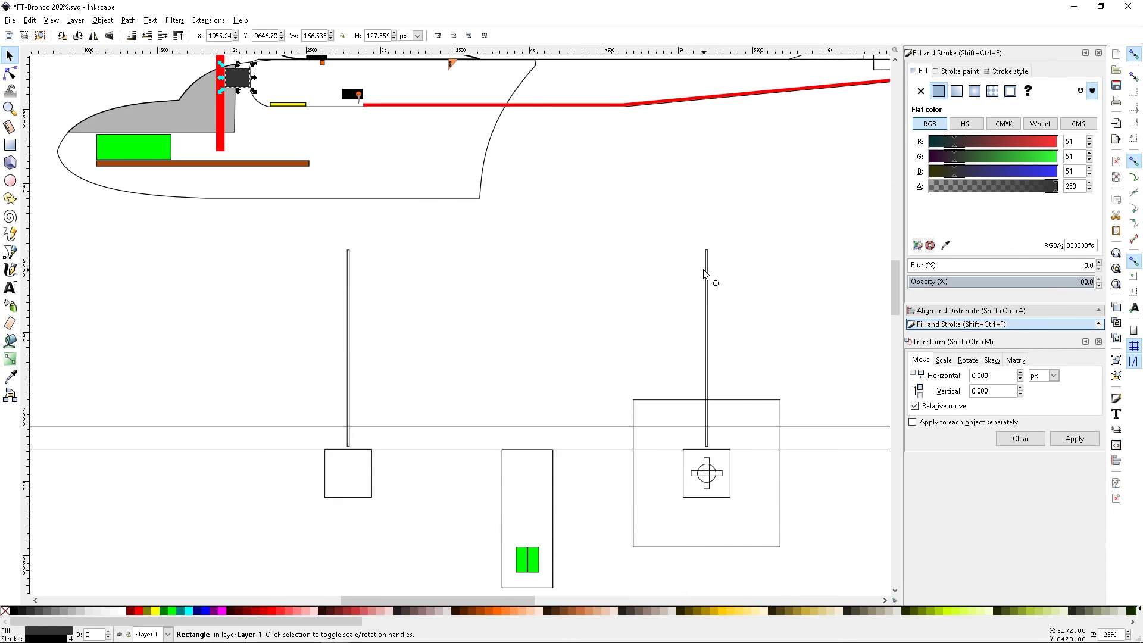
pyautogui.scroll(3, 679, 277)
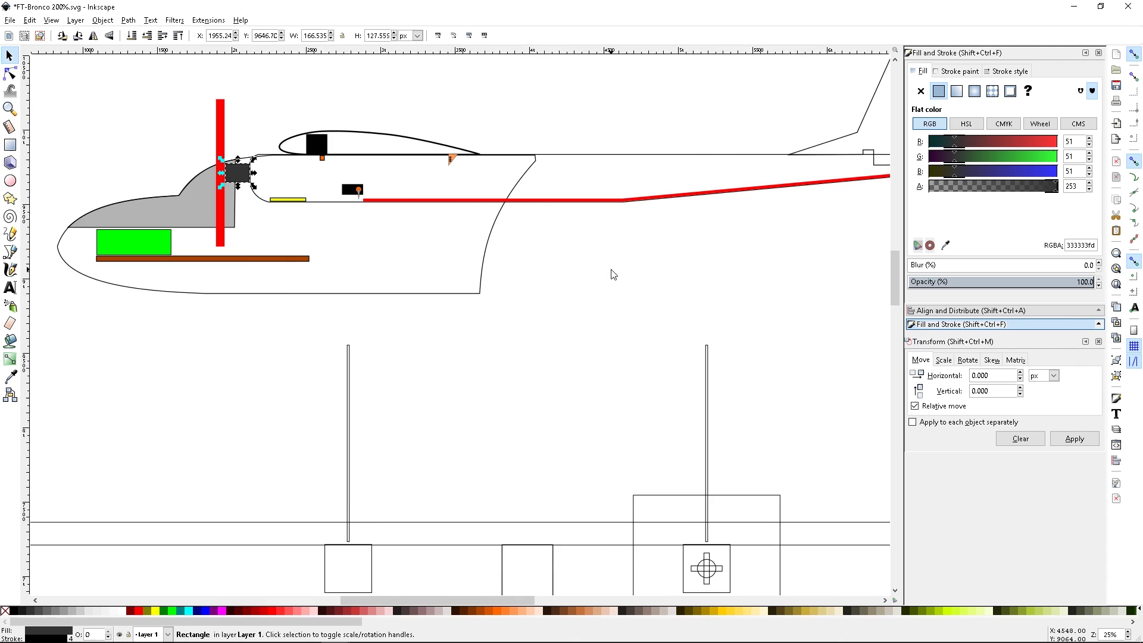
pyautogui.scroll(-2, 612, 272)
pyautogui.scroll(-8, 612, 286)
pyautogui.scroll(-2, 611, 308)
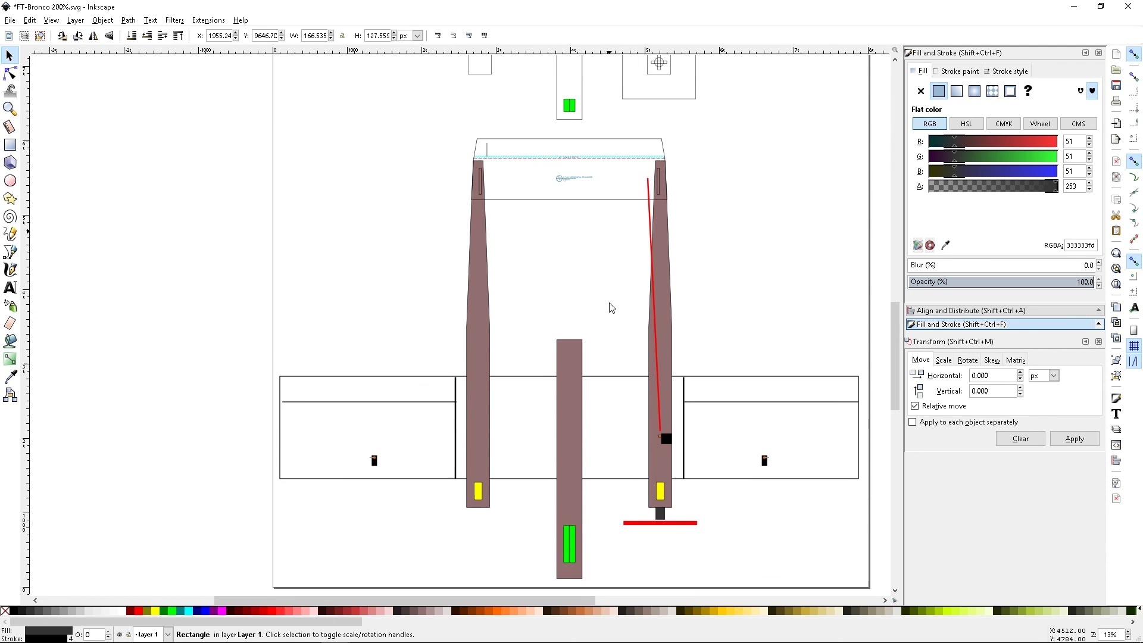
pyautogui.hscroll(2, 613, 307)
pyautogui.scroll(-2, 616, 304)
pyautogui.scroll(-1, 615, 303)
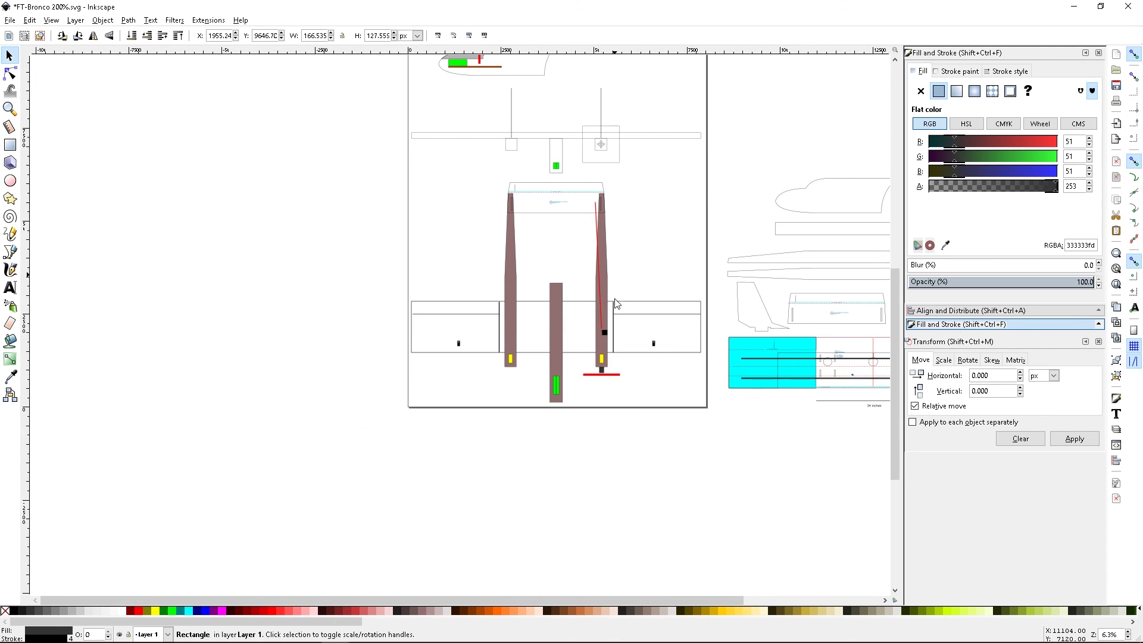
pyautogui.scroll(1, 615, 303)
pyautogui.hscroll(3, 619, 305)
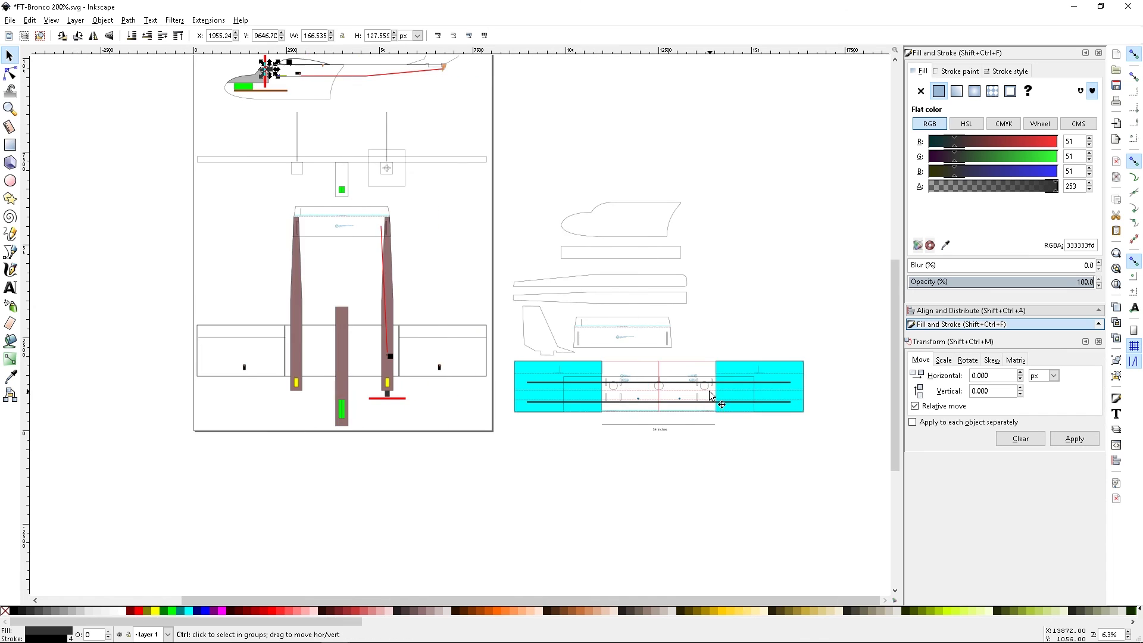
pyautogui.scroll(1, 714, 392)
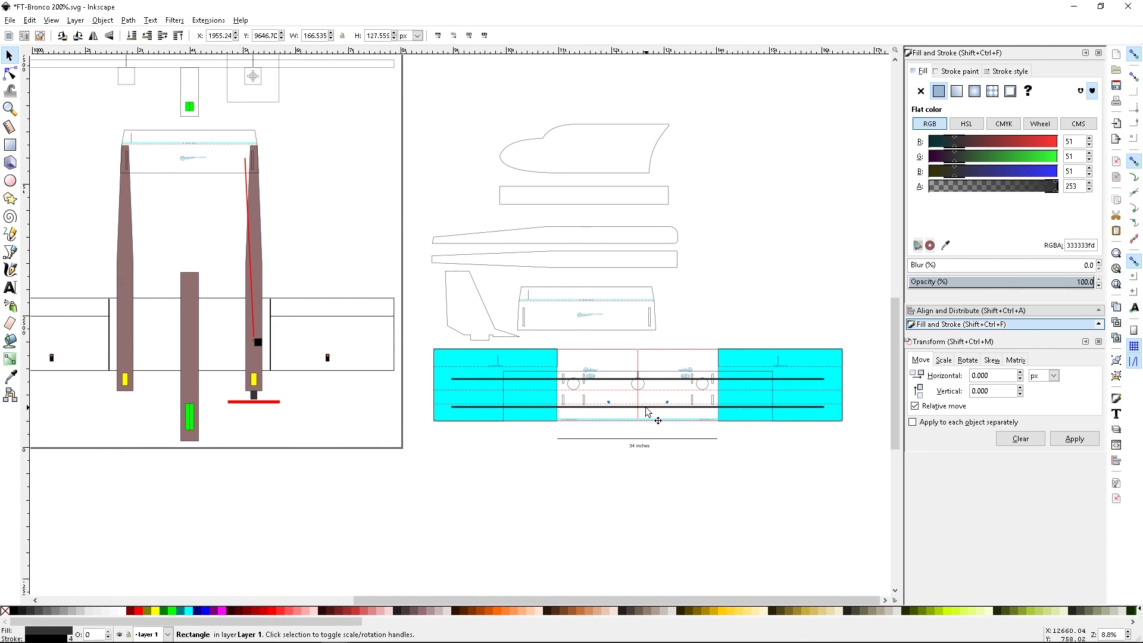
pyautogui.scroll(2, 728, 236)
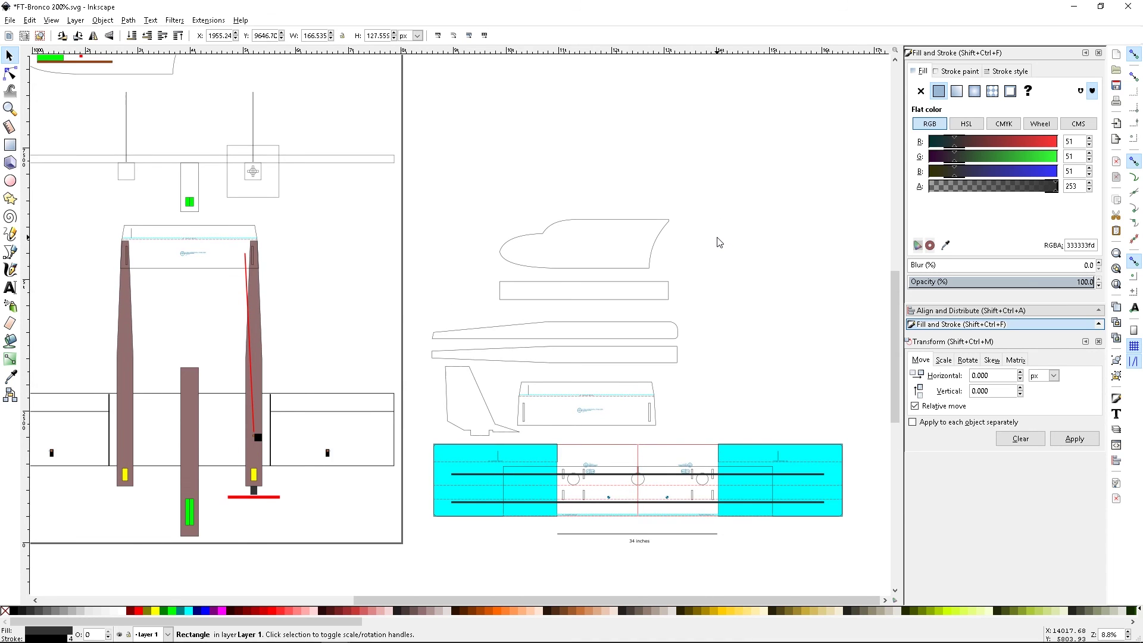
pyautogui.scroll(-2, 717, 241)
pyautogui.scroll(3, 706, 244)
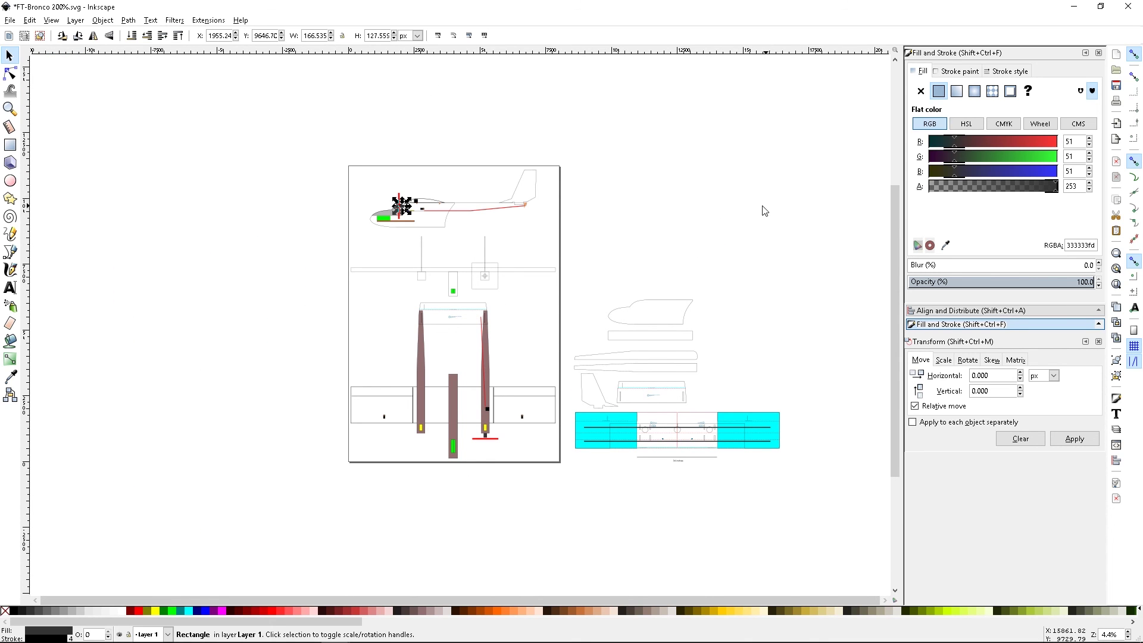